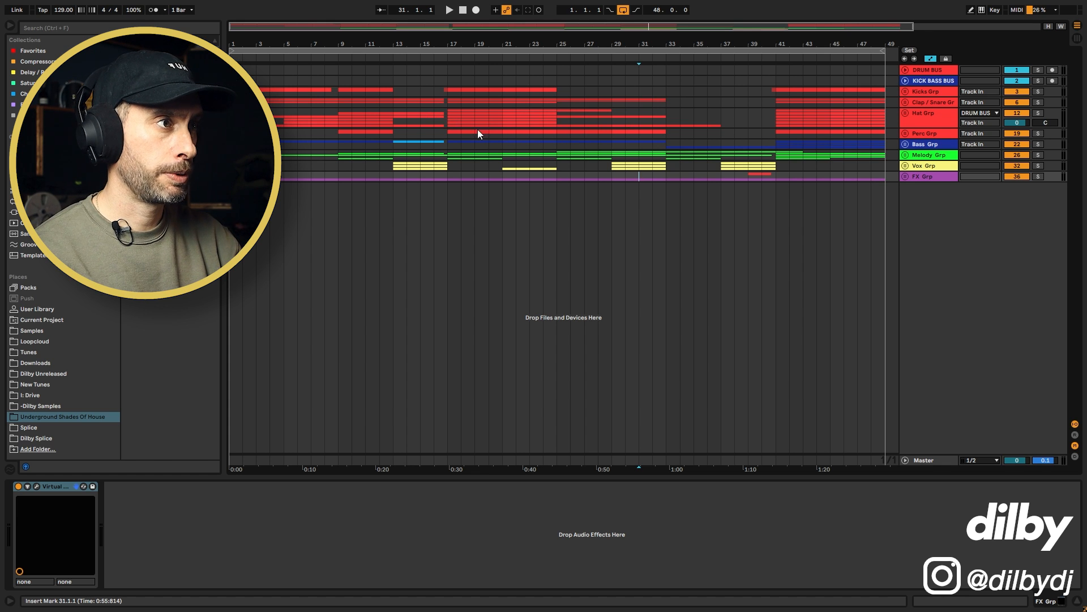
Play the arrangement from bar 41 to listen to the full groove
{"action": "left_click", "coordinate": [776, 122]}
{"action": "key", "text": "space"}
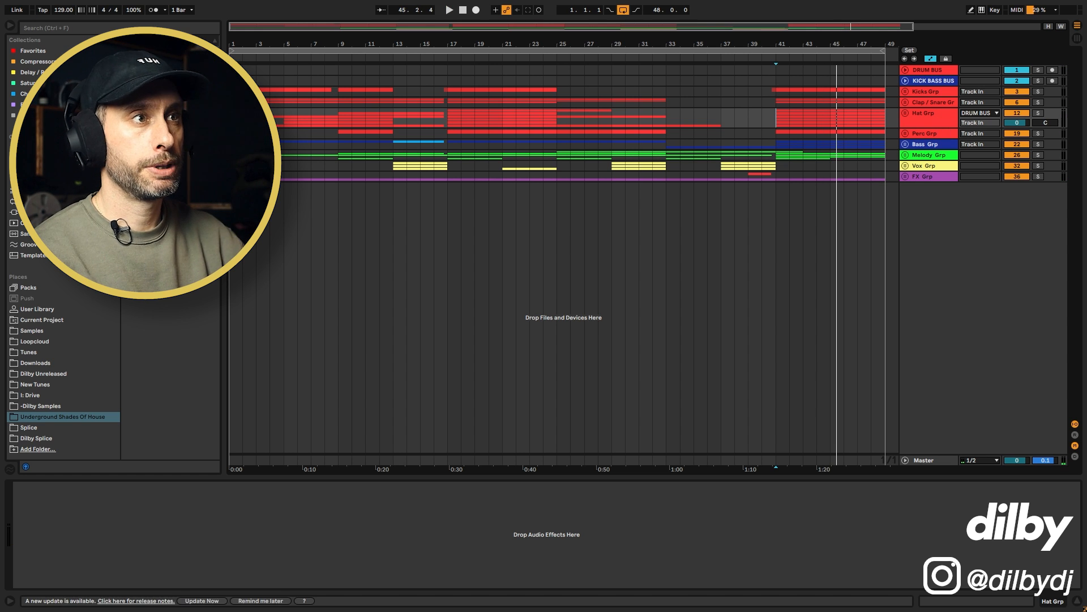
Unfold the Kicks group and inspect the device chains of the Kick and Alt Kick tracks
{"action": "left_click", "coordinate": [928, 93]}
{"action": "left_click", "coordinate": [905, 91]}
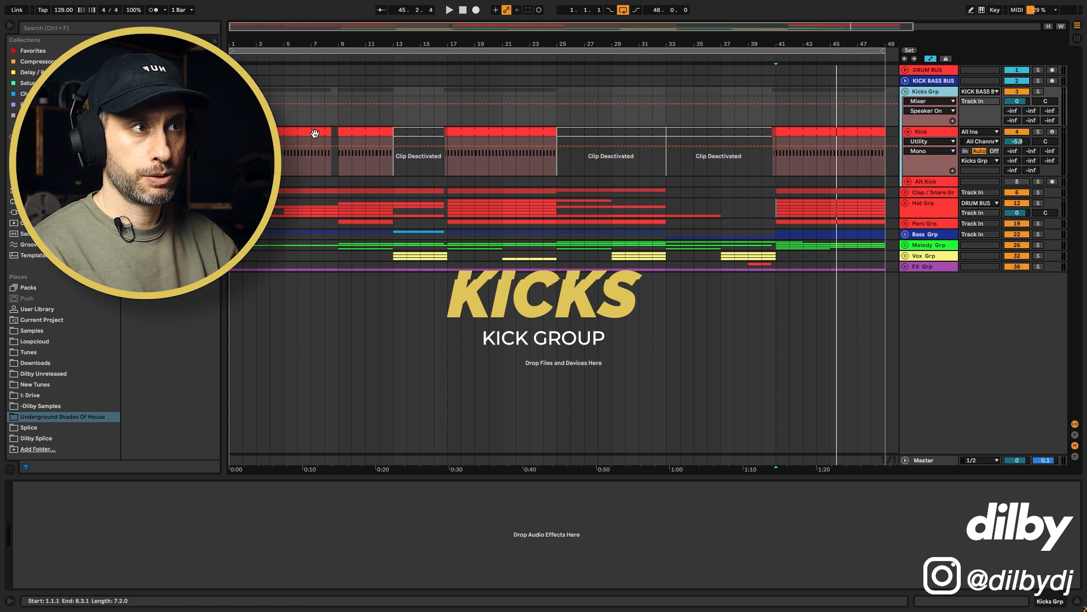
{"action": "left_click", "coordinate": [309, 159]}
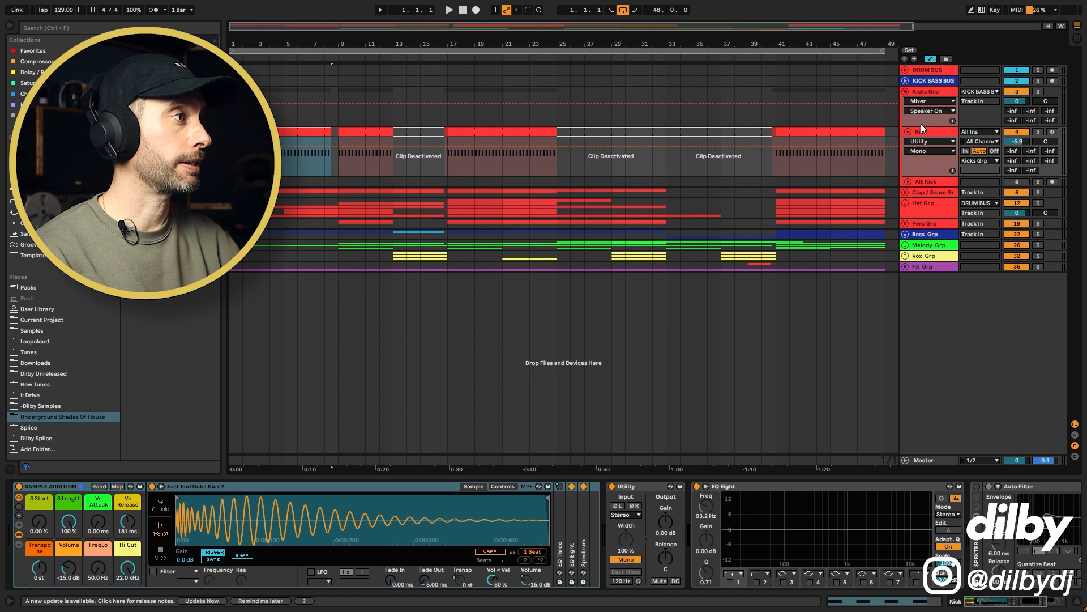
{"action": "left_click", "coordinate": [922, 179]}
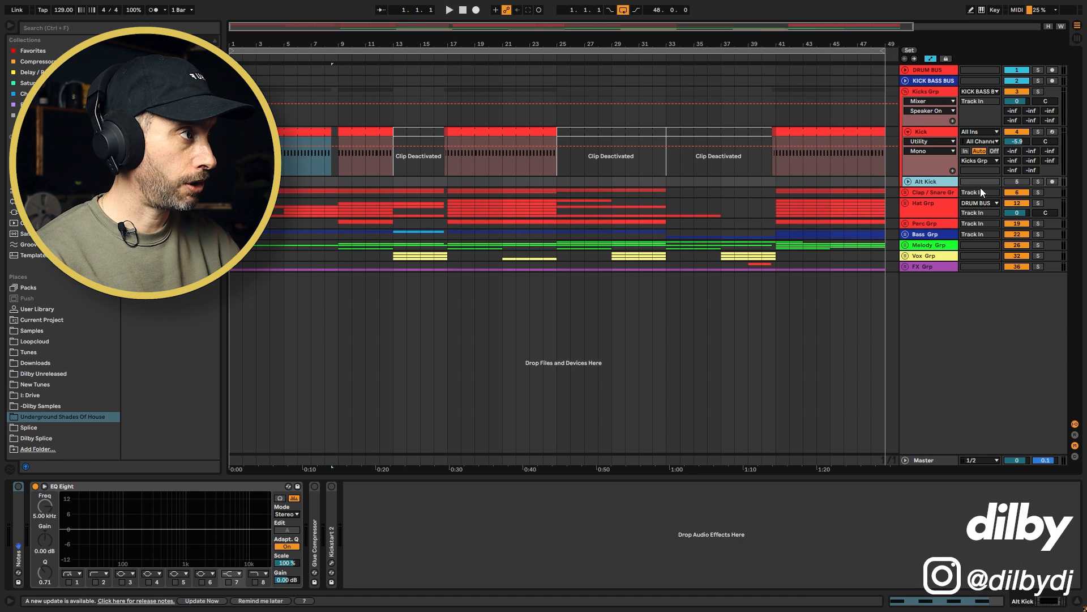
Look at the Alt Kick track's clips in Session View and return to the arrangement
{"action": "key", "text": "Tab"}
{"action": "left_click", "coordinate": [426, 53]}
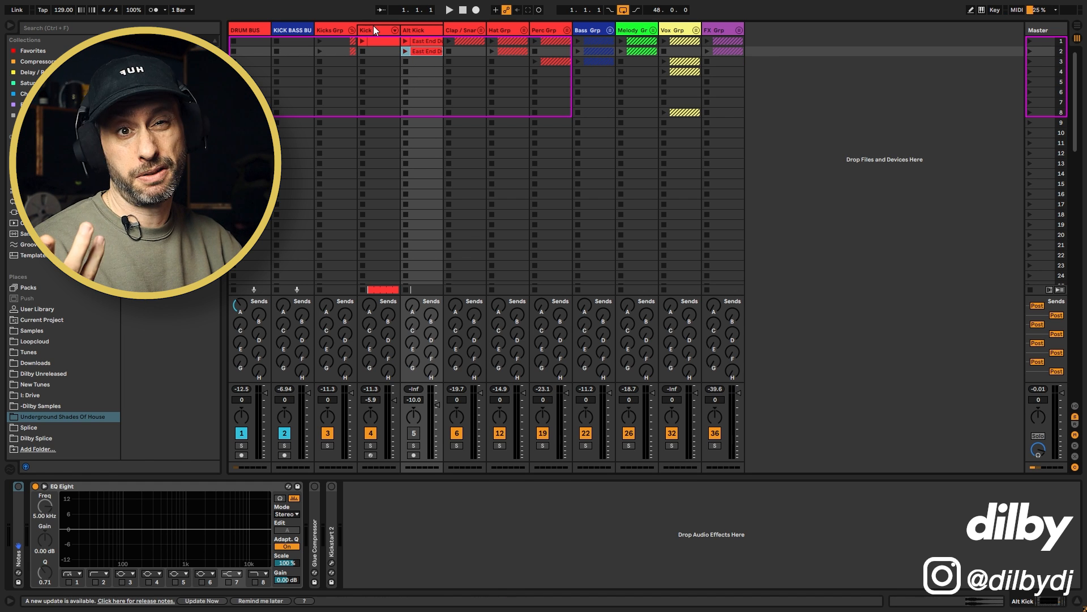
{"action": "key", "text": "Tab"}
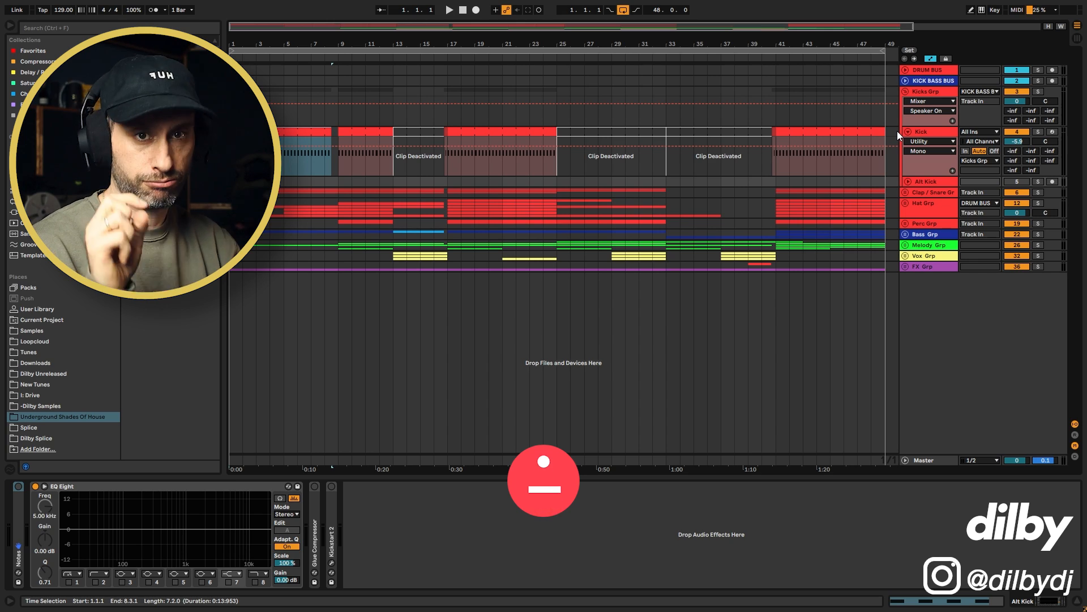
Show the Kick track's devices and listen to the kick on its own from the start of the arrangement
{"action": "left_click", "coordinate": [897, 131]}
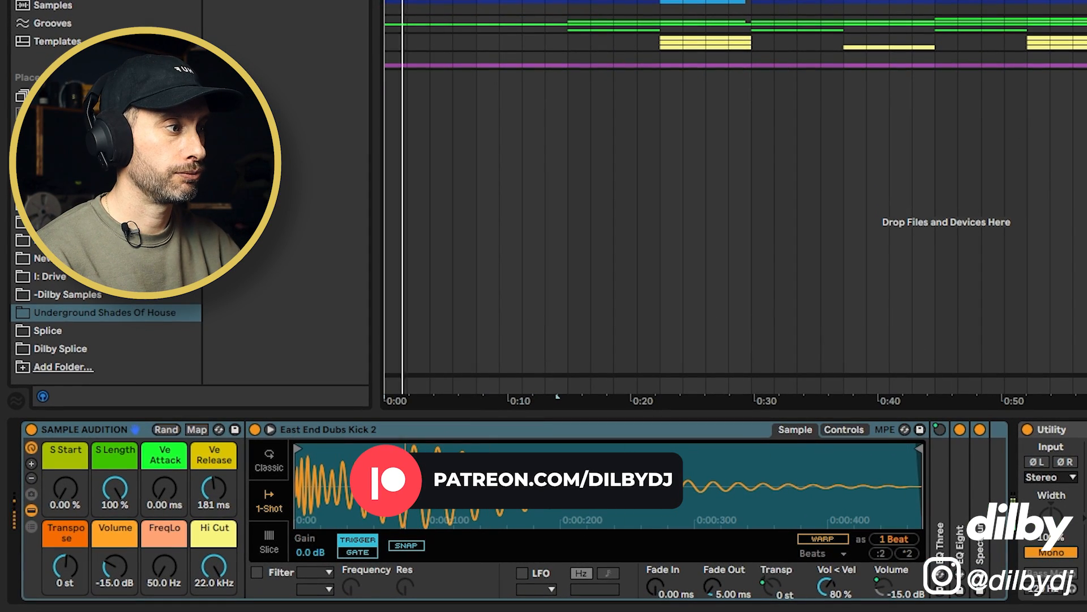
{"action": "key", "text": "space"}
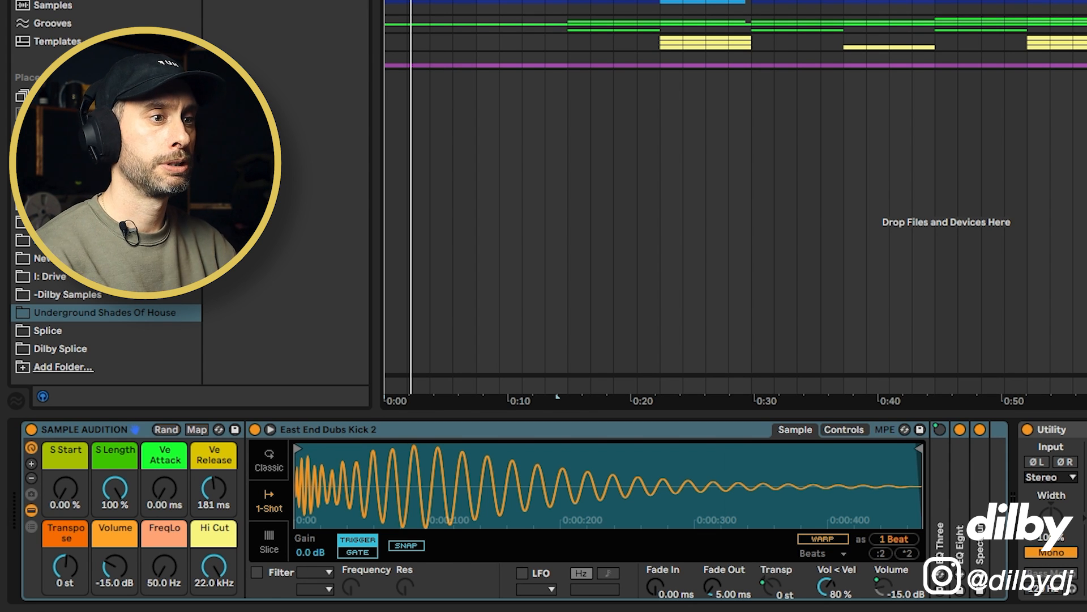
Try band 8 of the Kick track's EQ Eight as a high cut while the kick plays
{"action": "left_click", "coordinate": [990, 590]}
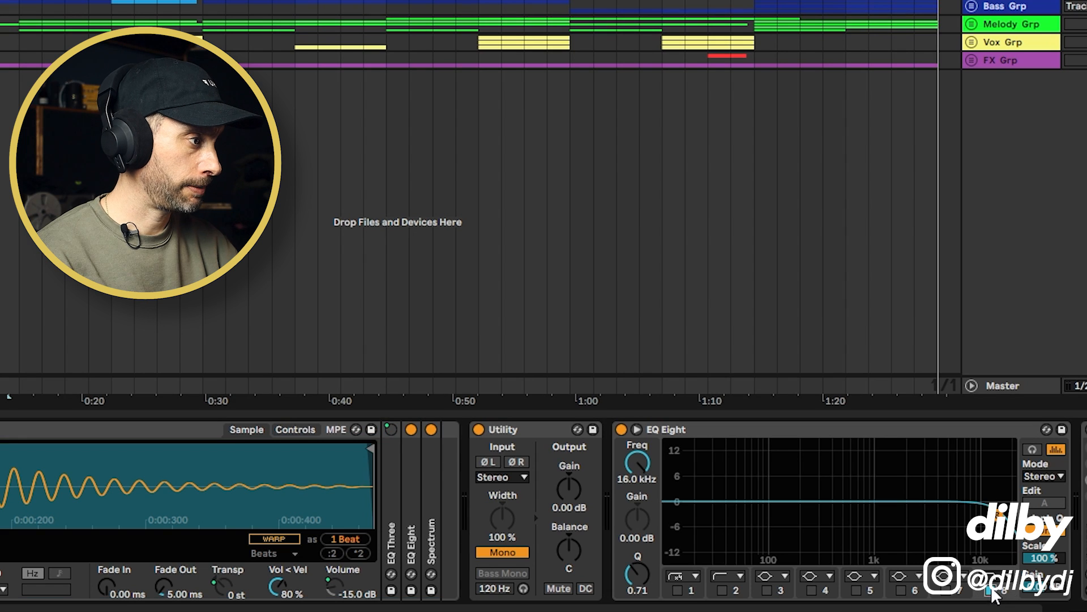
{"action": "left_click_drag", "start_coordinate": [637, 463], "coordinate": [637, 520]}
{"action": "key", "text": "space"}
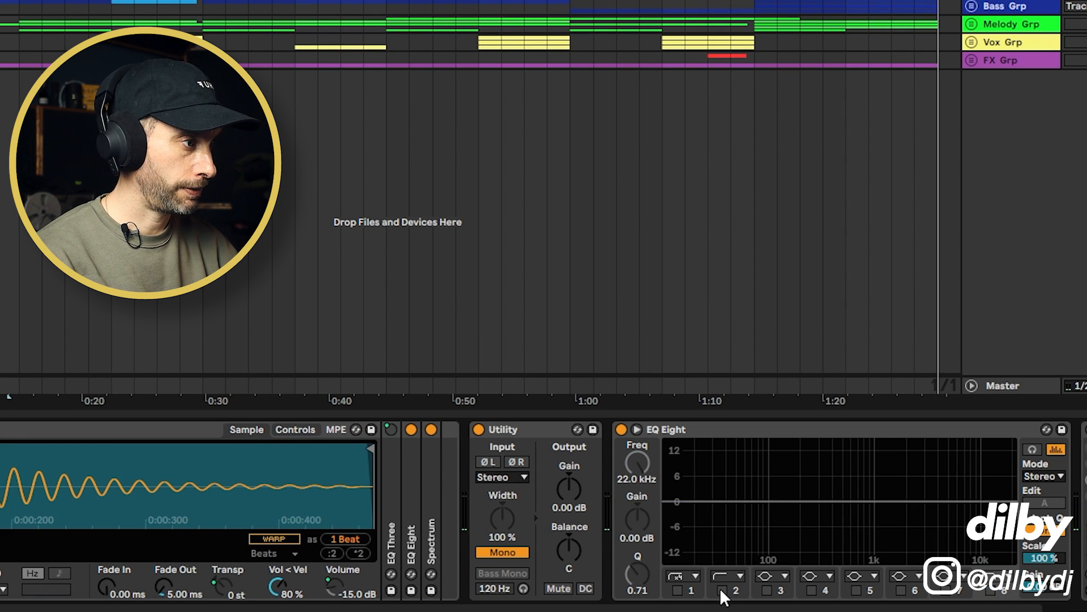
Audition the kick through a band 2 low cut at 1.17 kHz in its EQ Eight, and switch the band off again
{"action": "left_click", "coordinate": [719, 587]}
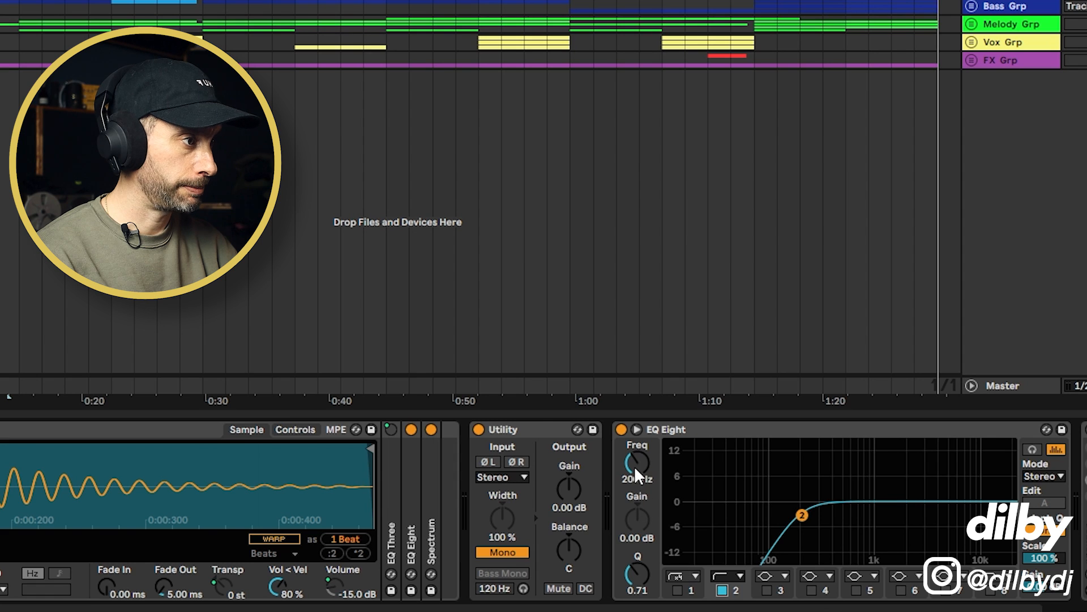
{"action": "left_click_drag", "start_coordinate": [635, 468], "coordinate": [635, 441]}
{"action": "key", "text": "space"}
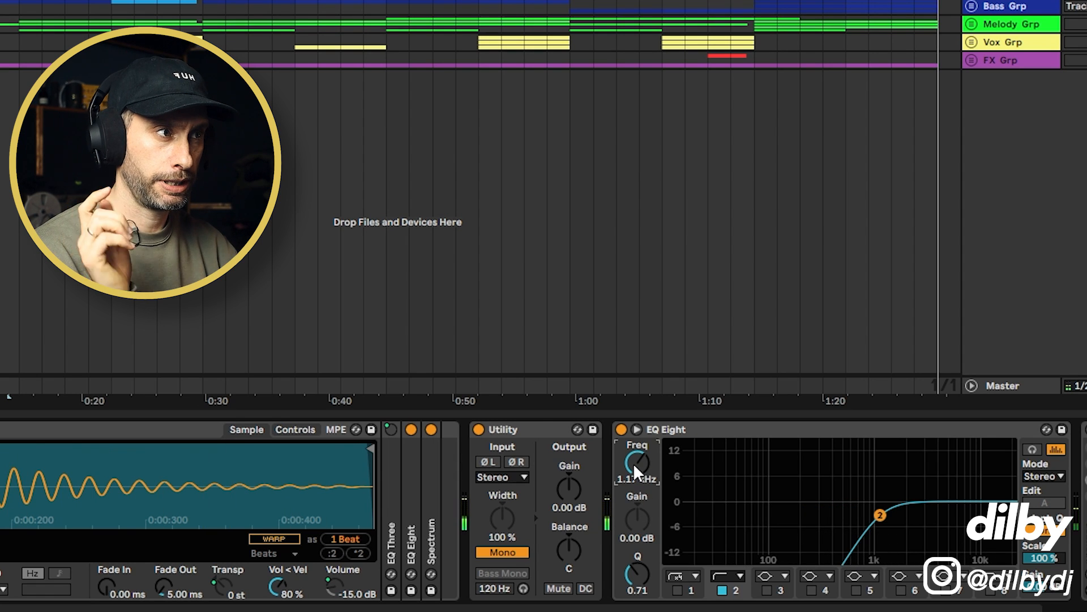
{"action": "left_click", "coordinate": [724, 589]}
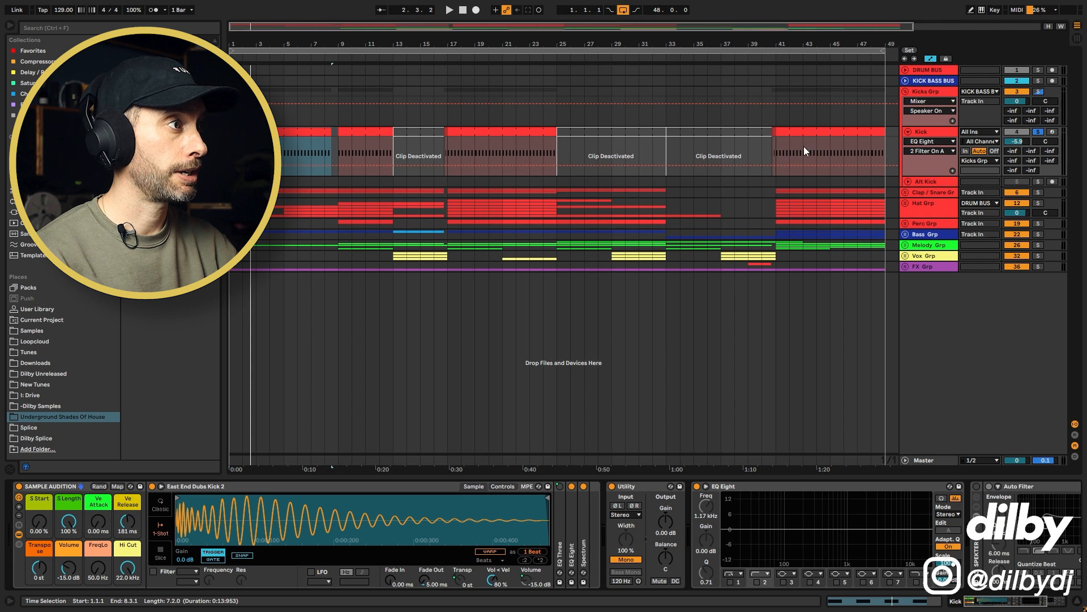
Unfold the Clap / Snare group and inspect the device chains of the first Clap track and the Claps group
{"action": "left_click", "coordinate": [447, 134]}
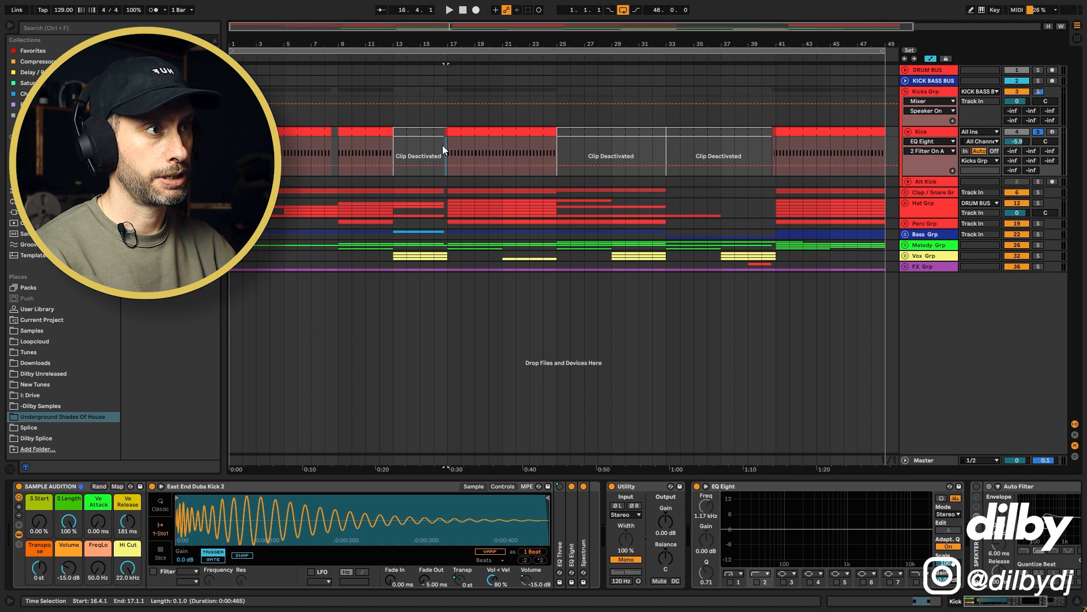
{"action": "left_click", "coordinate": [905, 153]}
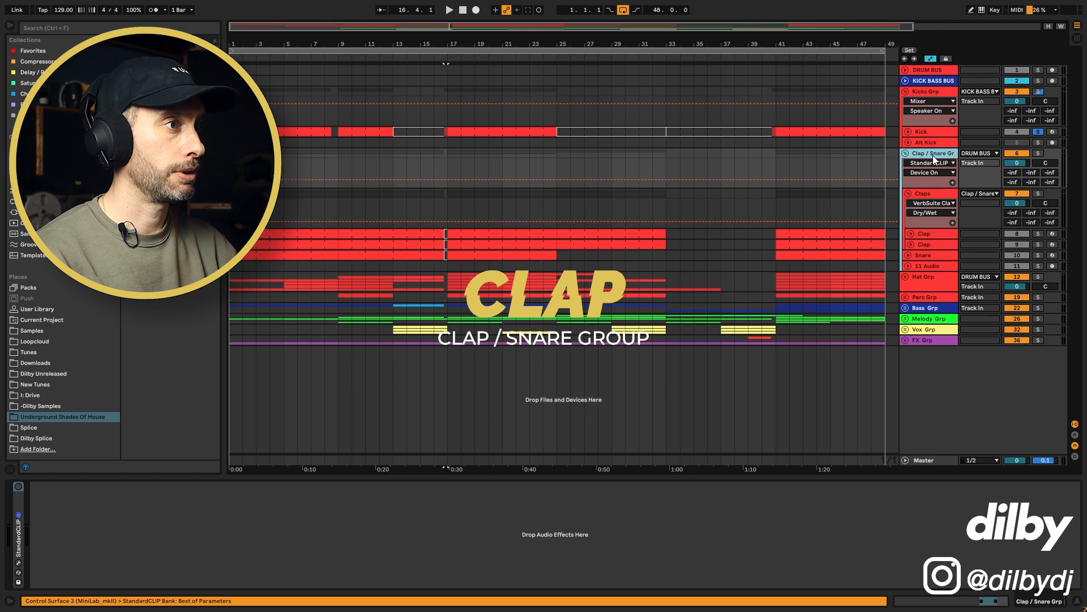
{"action": "left_click", "coordinate": [345, 234]}
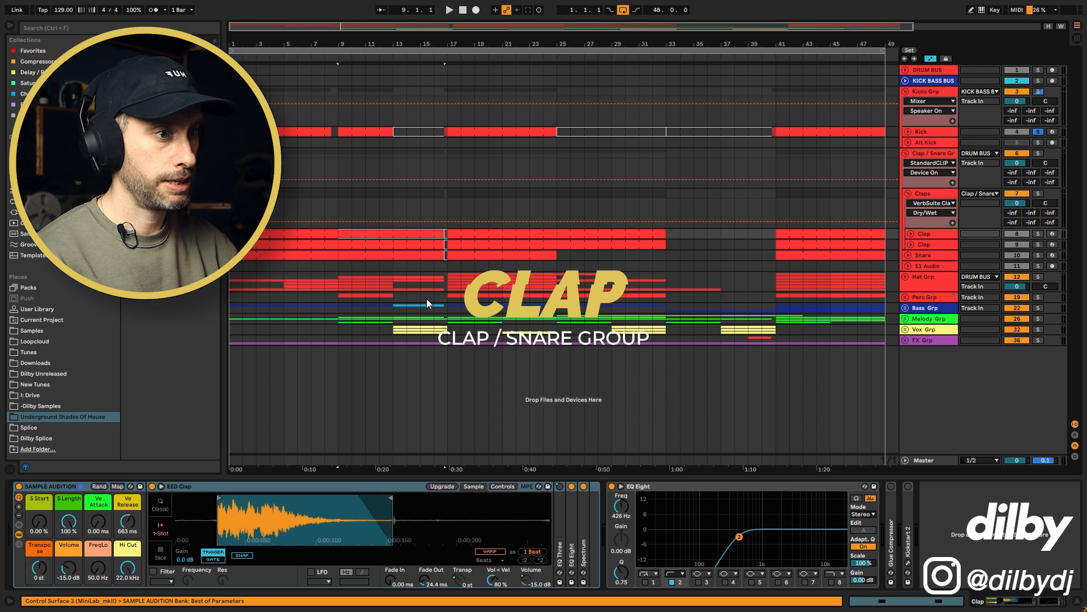
{"action": "left_click", "coordinate": [337, 197]}
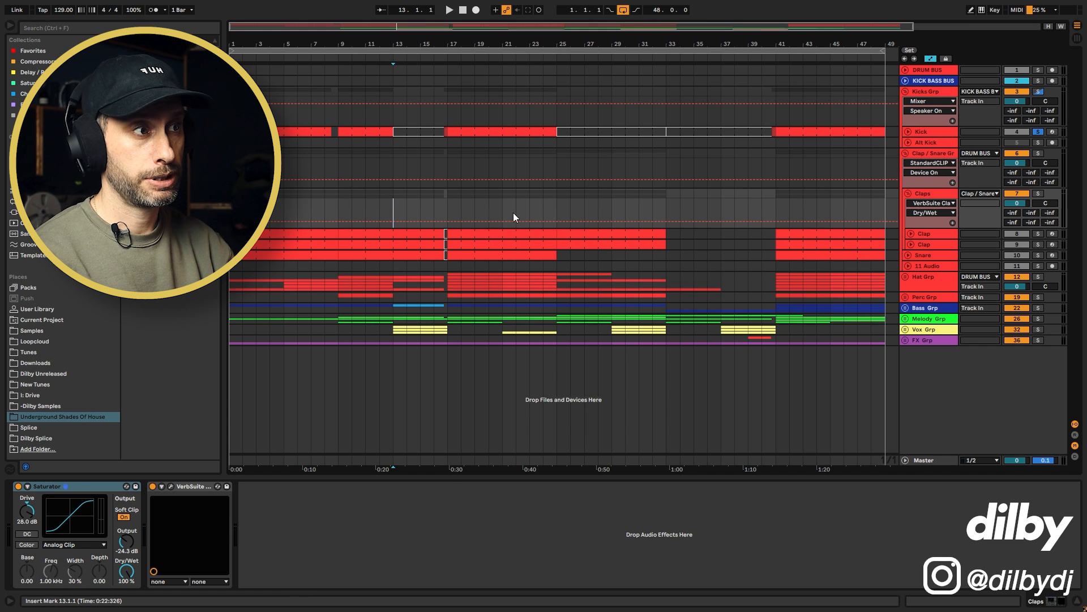
Play from bar 17 and solo the two Clap tracks one after the other to compare their sounds
{"action": "left_click", "coordinate": [459, 231]}
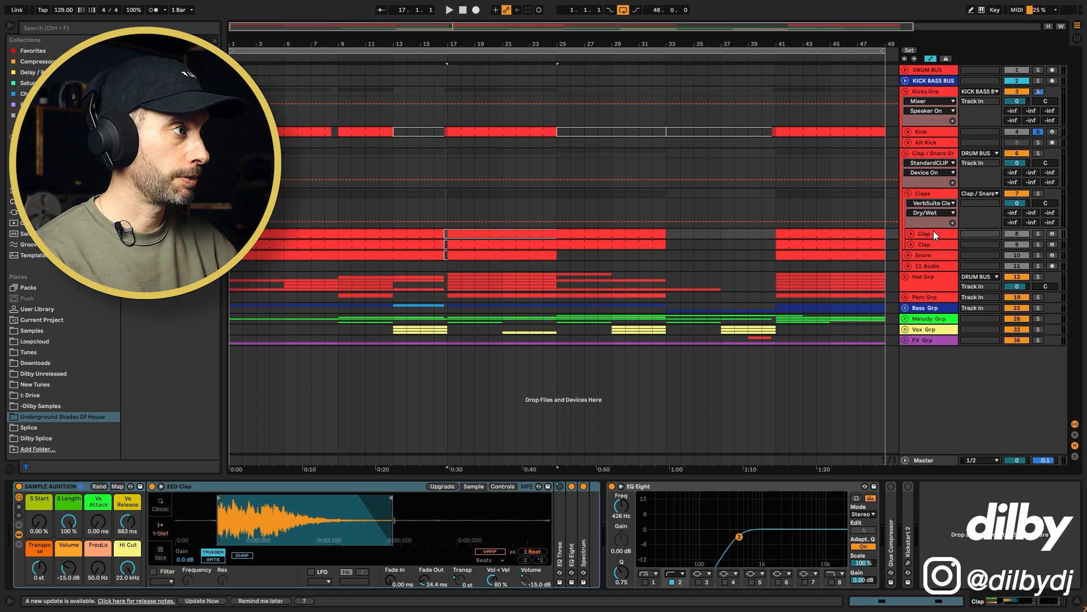
{"action": "key", "text": "space"}
{"action": "left_click", "coordinate": [1038, 234]}
{"action": "left_click", "coordinate": [1038, 244]}
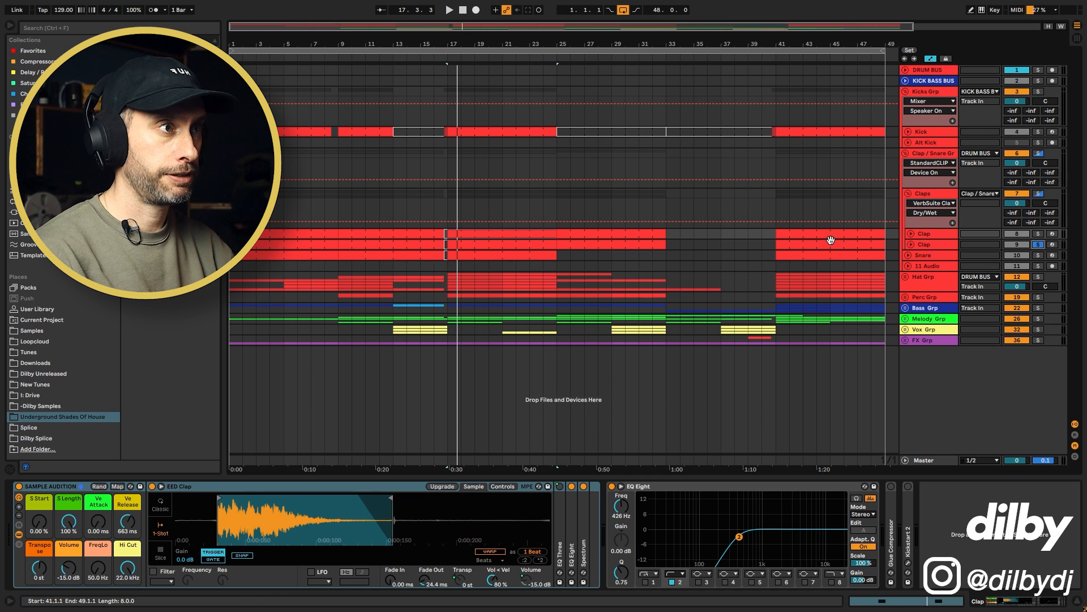
Unfold both Clap tracks around bar 17 to compare their note patterns, and solo the first one as well
{"action": "left_click_drag", "start_coordinate": [472, 44], "coordinate": [468, 83]}
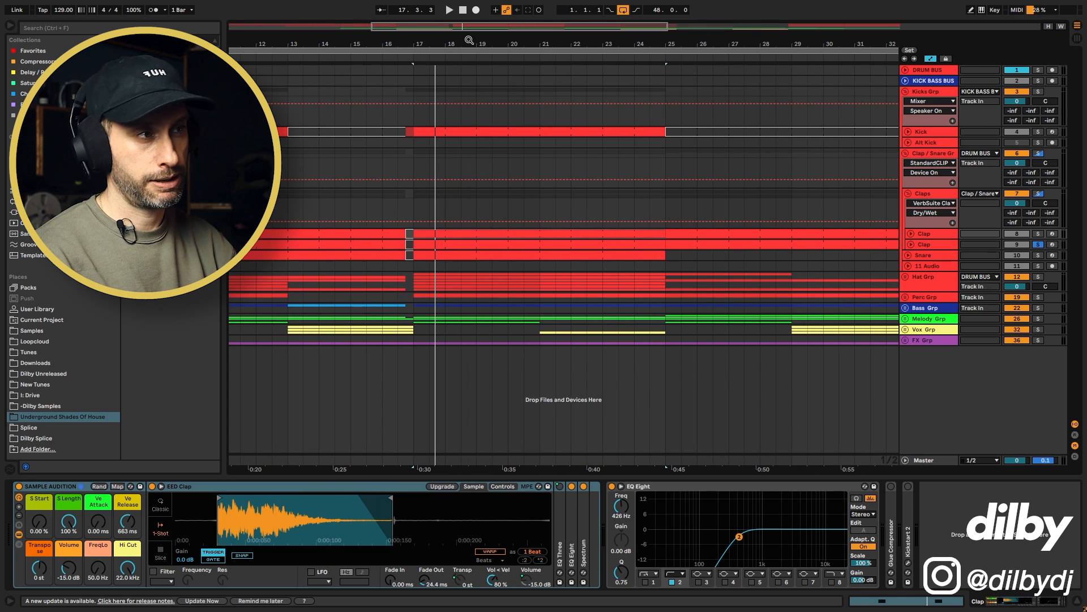
{"action": "left_click", "coordinate": [910, 232]}
{"action": "left_click", "coordinate": [911, 284]}
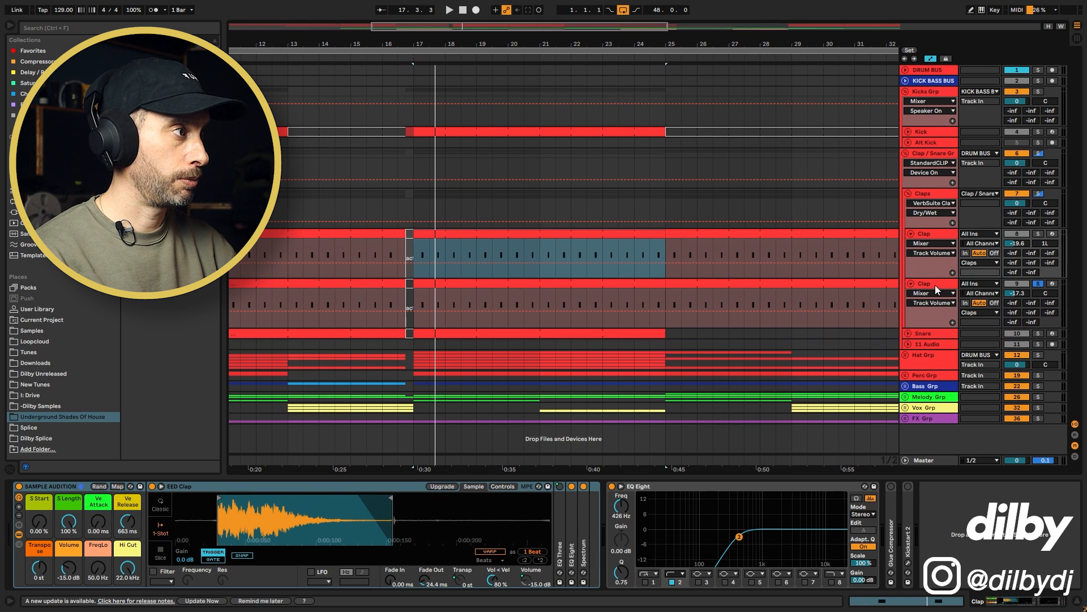
{"action": "left_click", "coordinate": [1039, 234]}
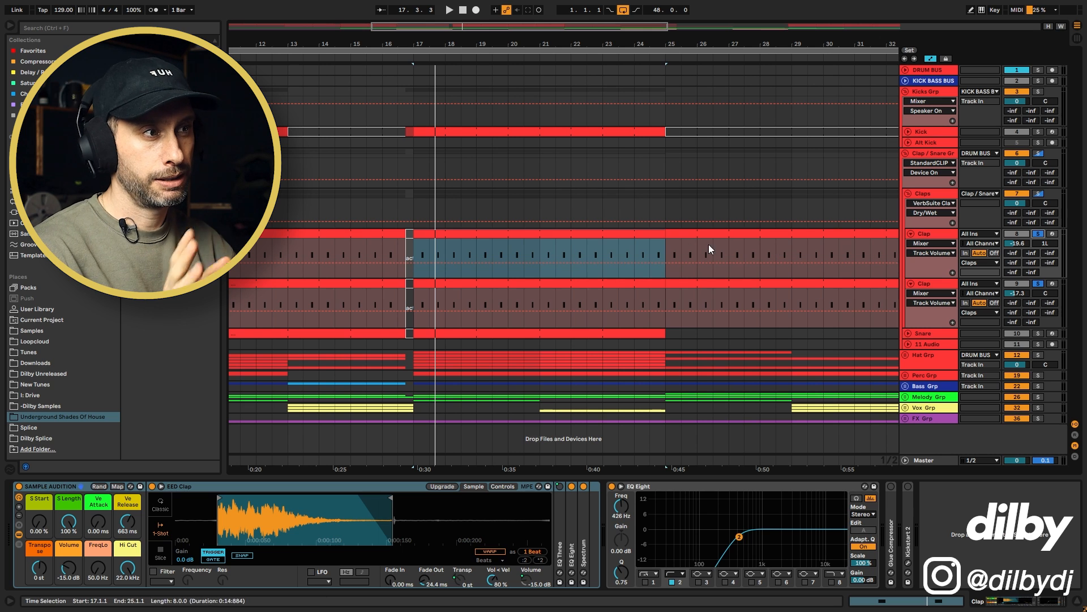
Listen to the layered claps near bar 17 and solo the whole Claps group
{"action": "scroll", "coordinate": [454, 79], "scroll_direction": "up", "scroll_amount": 5}
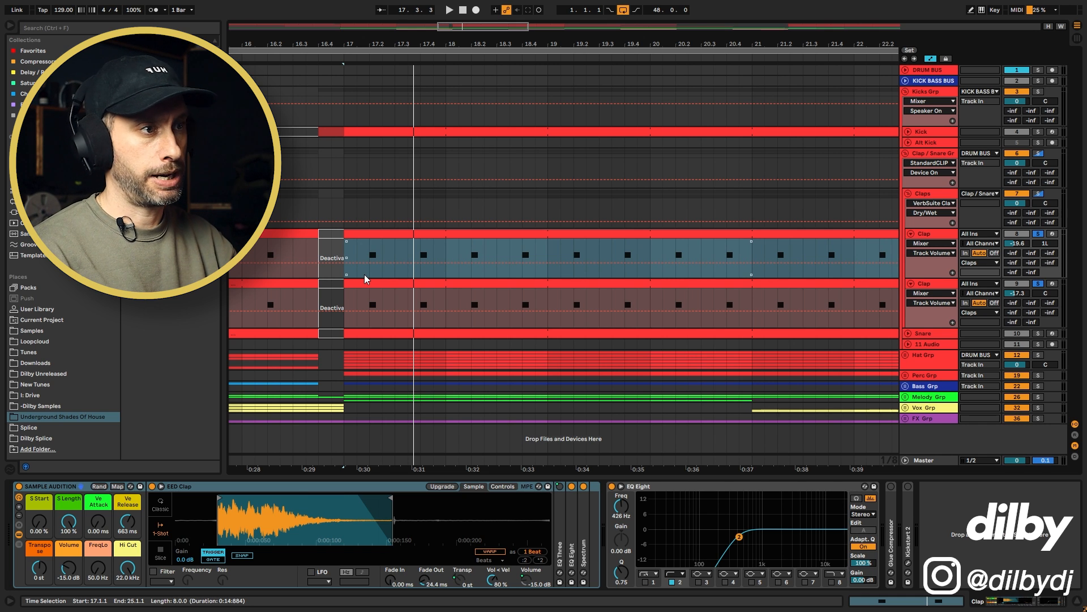
{"action": "key", "text": "space"}
{"action": "left_click", "coordinate": [1038, 193]}
{"action": "key", "text": "space"}
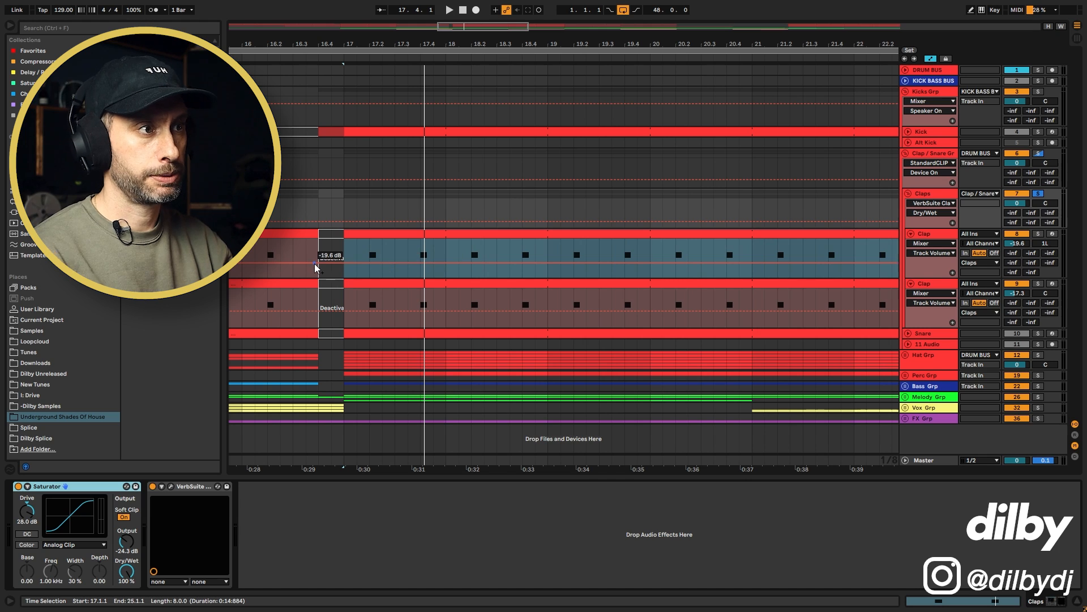
Examine the layered claps' waveform in the Master track's Oszillos Mega Scope during playback, and close the scope
{"action": "left_click", "coordinate": [924, 460]}
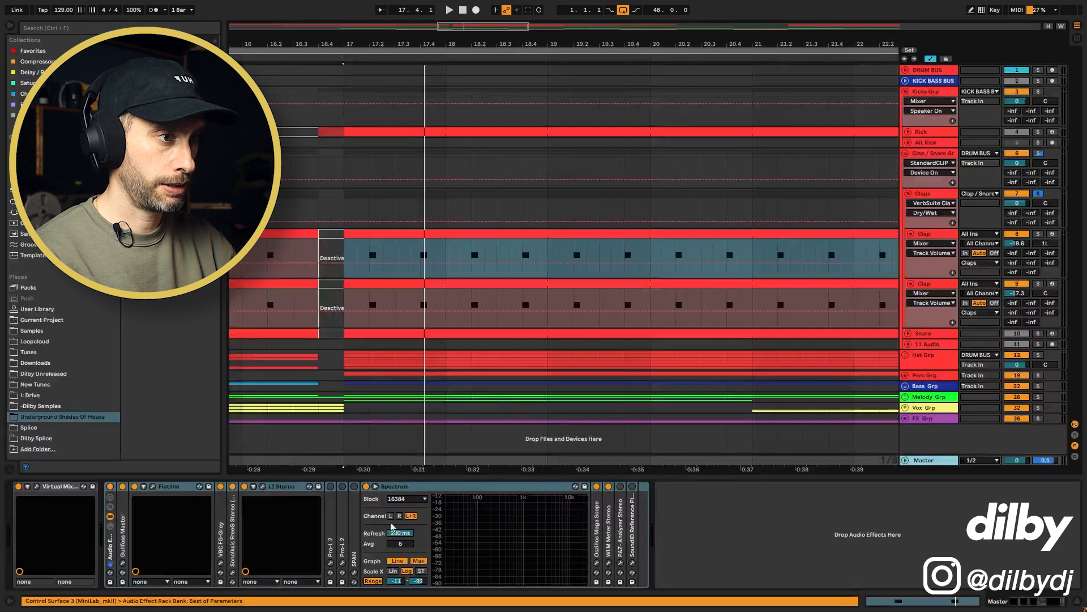
{"action": "left_click", "coordinate": [596, 562]}
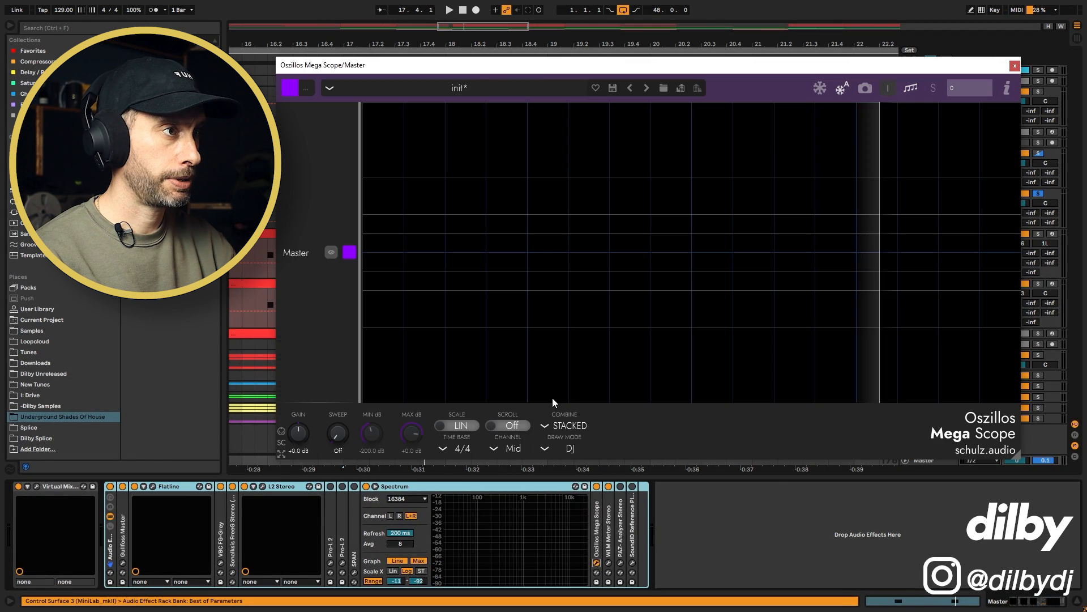
{"action": "key", "text": "space"}
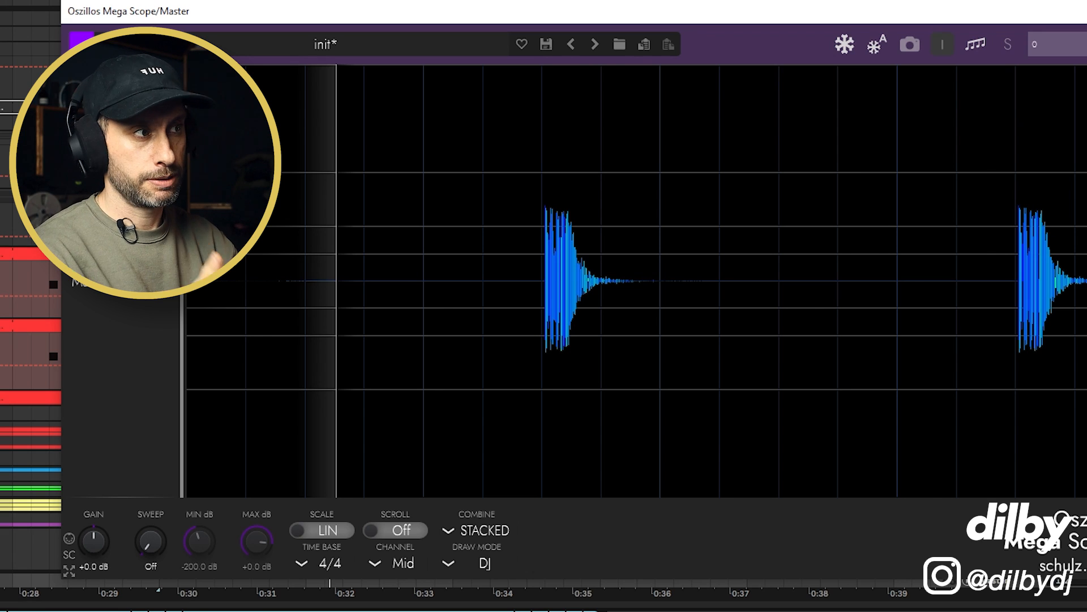
{"action": "left_click", "coordinate": [1024, 65]}
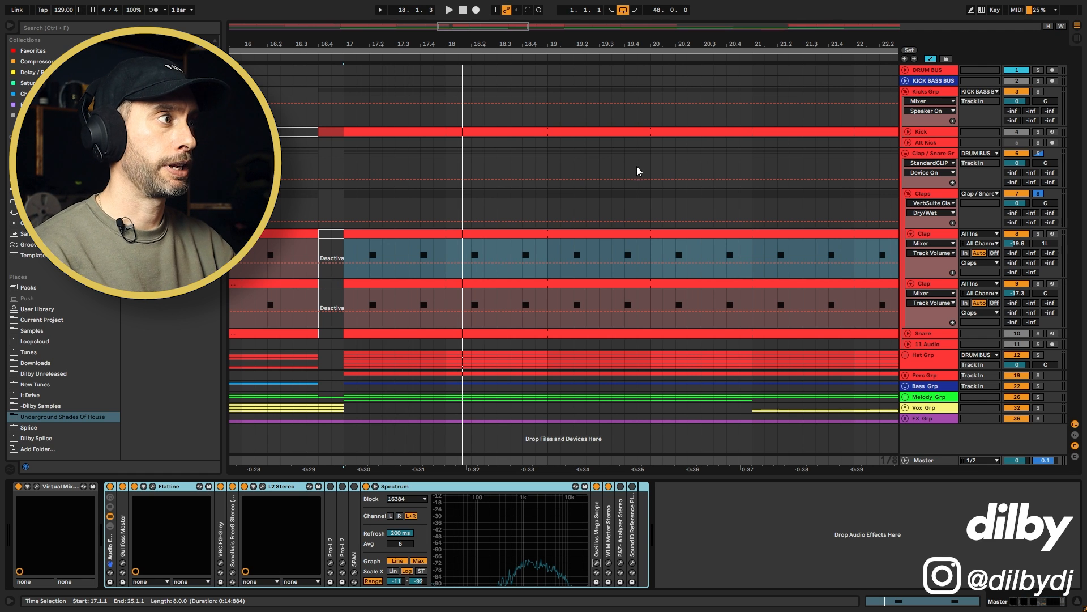
Check the Claps group's effects, fold the group, and unfold the Snare track to show its pattern
{"action": "left_click", "coordinate": [927, 195]}
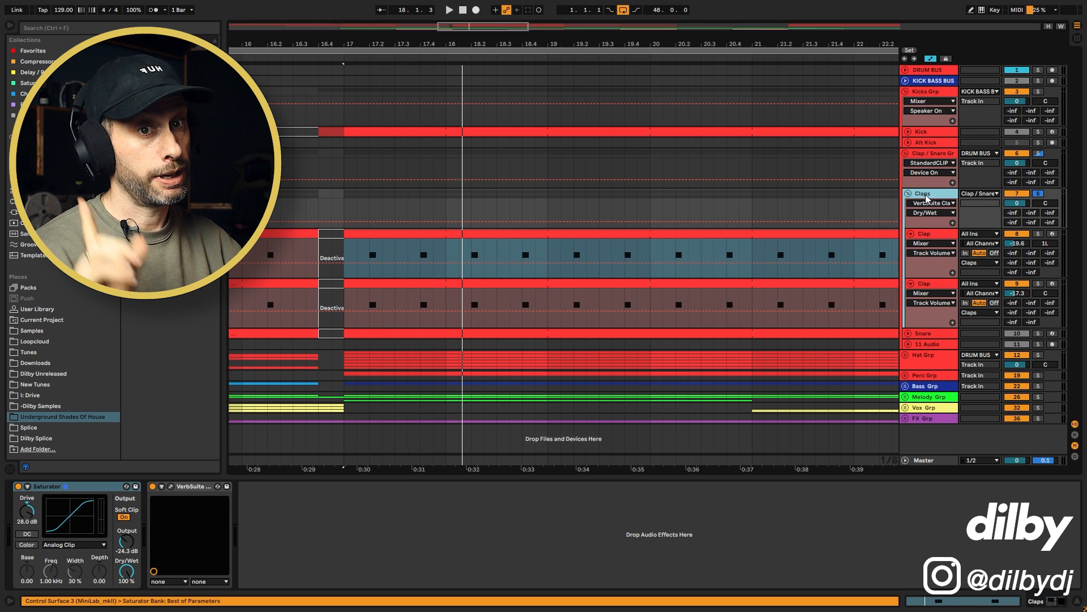
{"action": "left_click", "coordinate": [908, 194]}
{"action": "left_click", "coordinate": [926, 154]}
{"action": "left_click", "coordinate": [912, 204]}
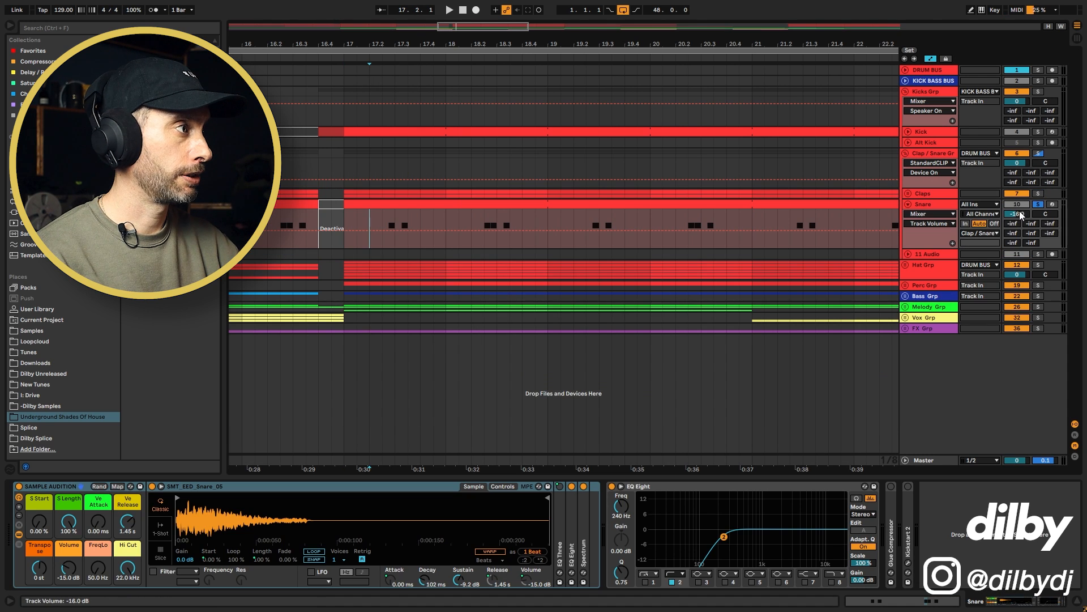
Solo the Claps group and the Kick track alongside the snare, and play them together from just after bar 17
{"action": "left_click", "coordinate": [1038, 193]}
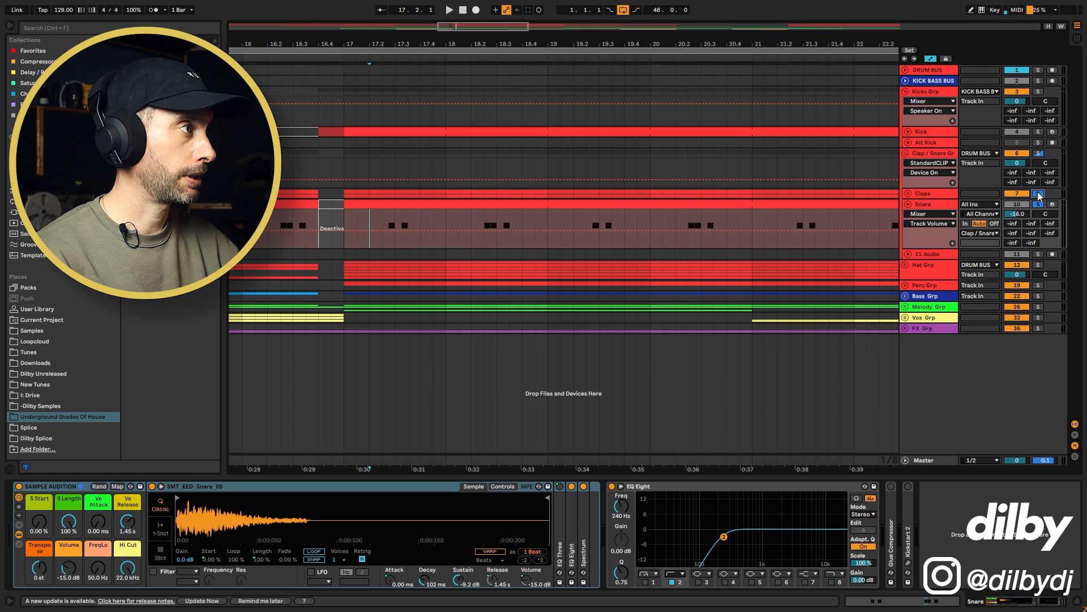
{"action": "left_click", "coordinate": [1038, 131]}
{"action": "key", "text": "space"}
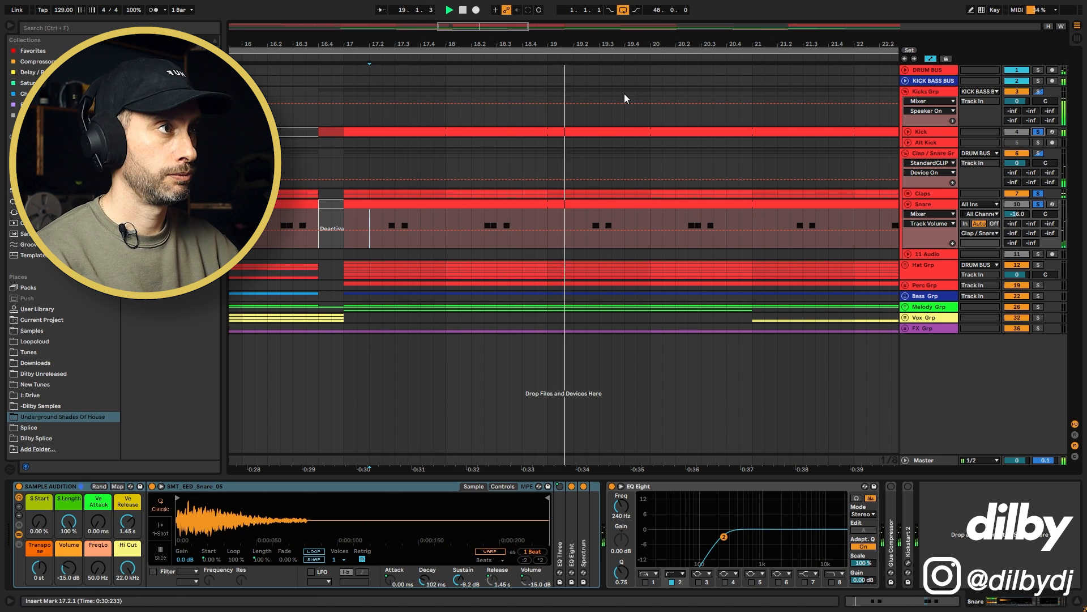
{"action": "left_click_drag", "start_coordinate": [629, 42], "coordinate": [629, 28]}
{"action": "key", "text": "space"}
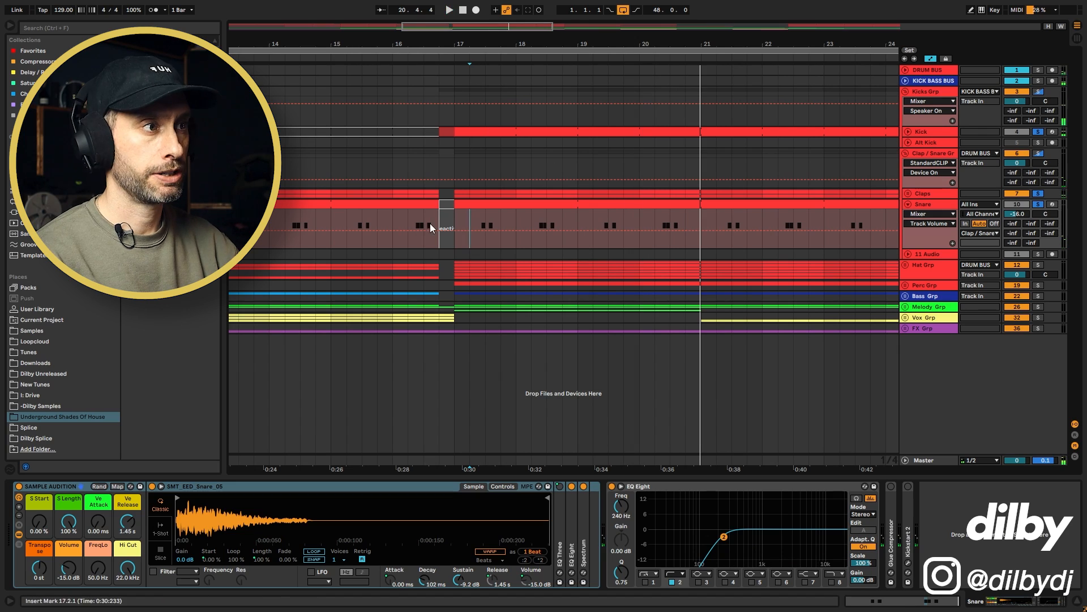
Select the Snare clip starting at bar 17 and unfold the Hat group to show its tracks
{"action": "left_click", "coordinate": [804, 216]}
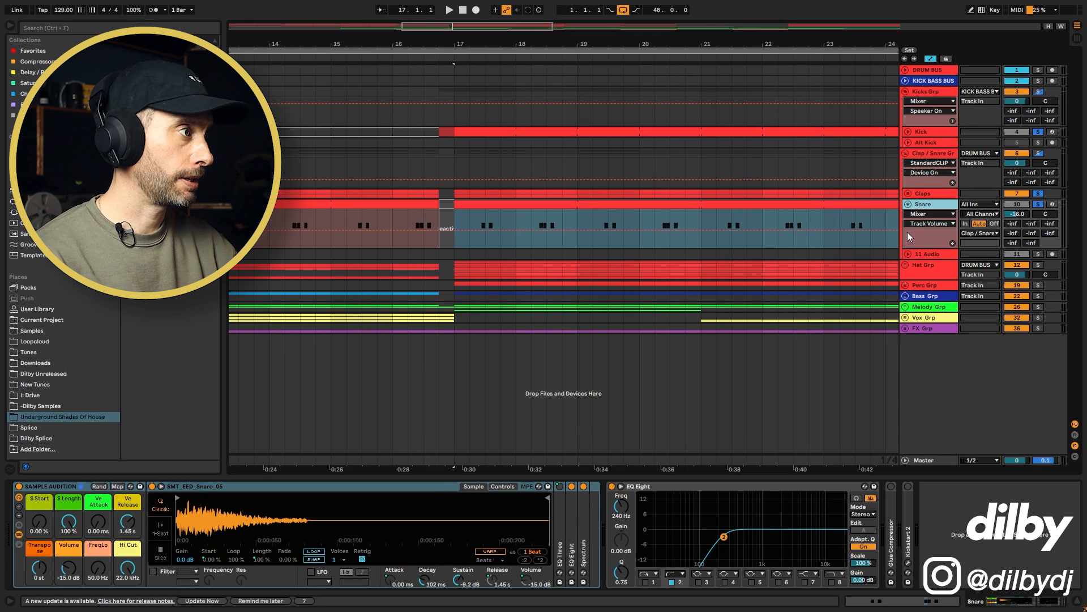
{"action": "left_click", "coordinate": [906, 264]}
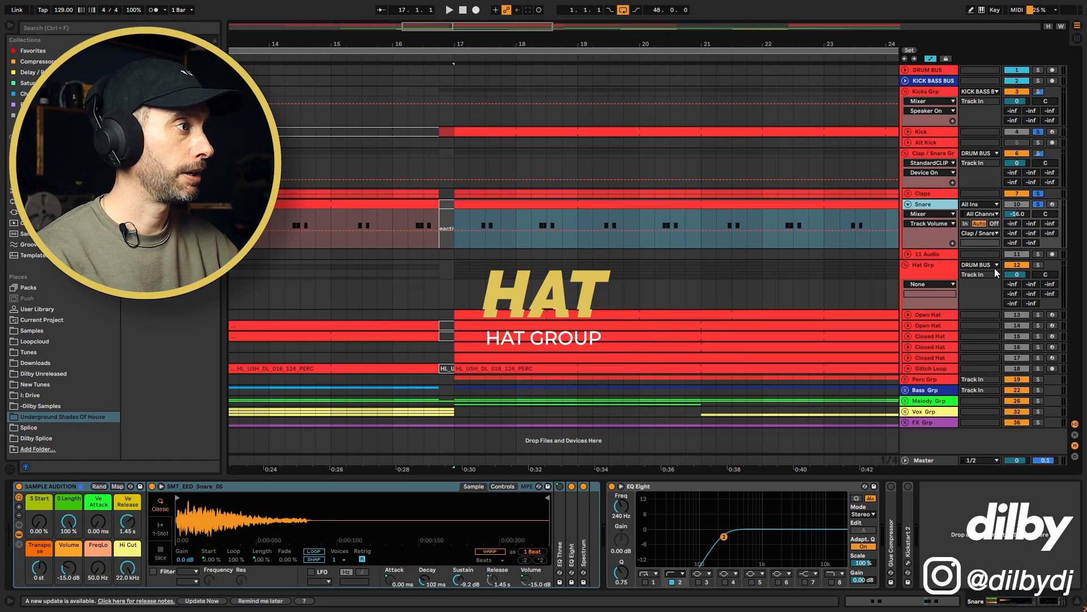
Select the Hat group and the Glitch Loop clip at bar 17, and show the Glitch Loop track's effects
{"action": "left_click", "coordinate": [936, 265]}
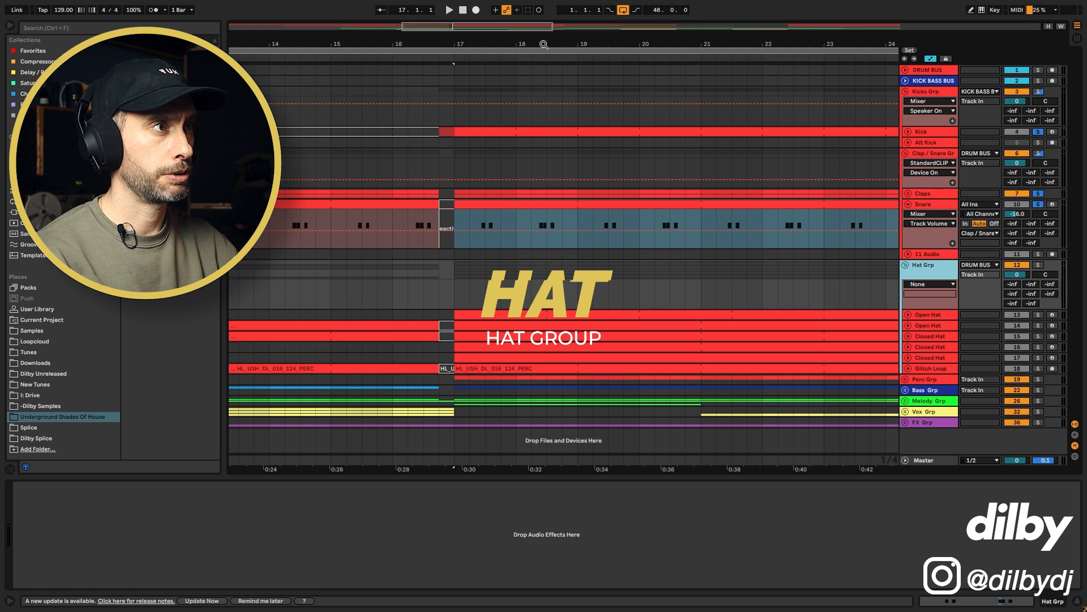
{"action": "left_click_drag", "start_coordinate": [544, 44], "coordinate": [390, 24]}
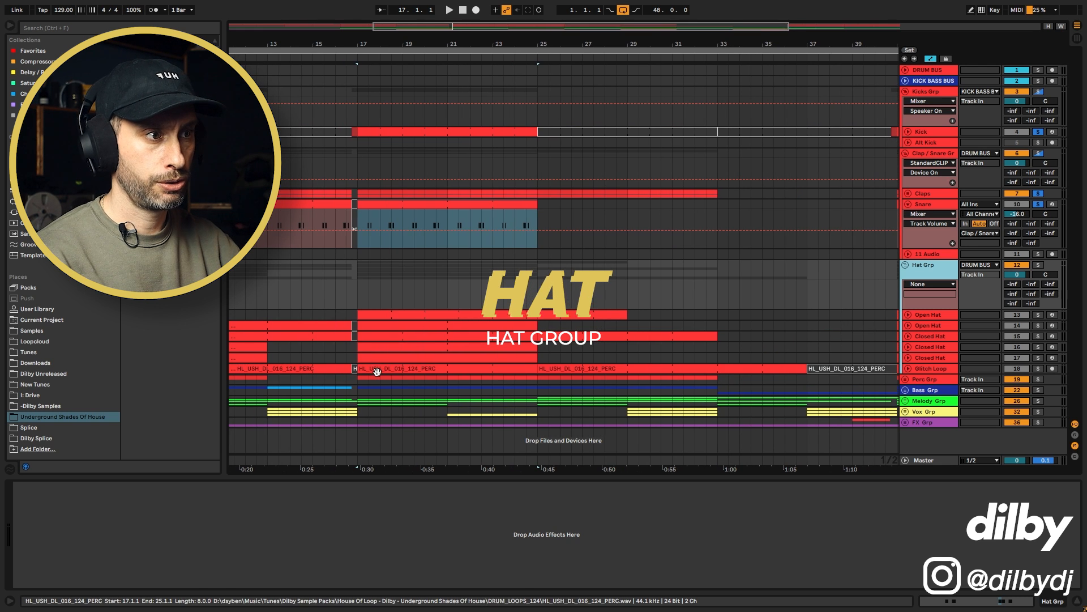
{"action": "left_click", "coordinate": [376, 368]}
{"action": "left_click", "coordinate": [932, 368]}
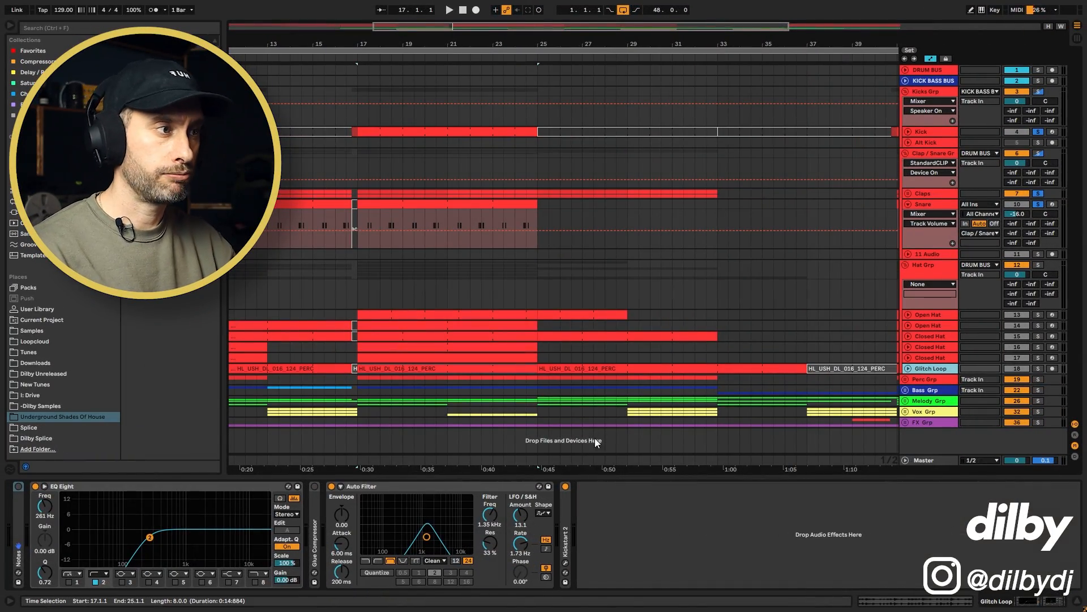
Open the Glitch Loop clip at bar 17 to view its waveform, and reveal its source sample in the browser
{"action": "left_click", "coordinate": [519, 369]}
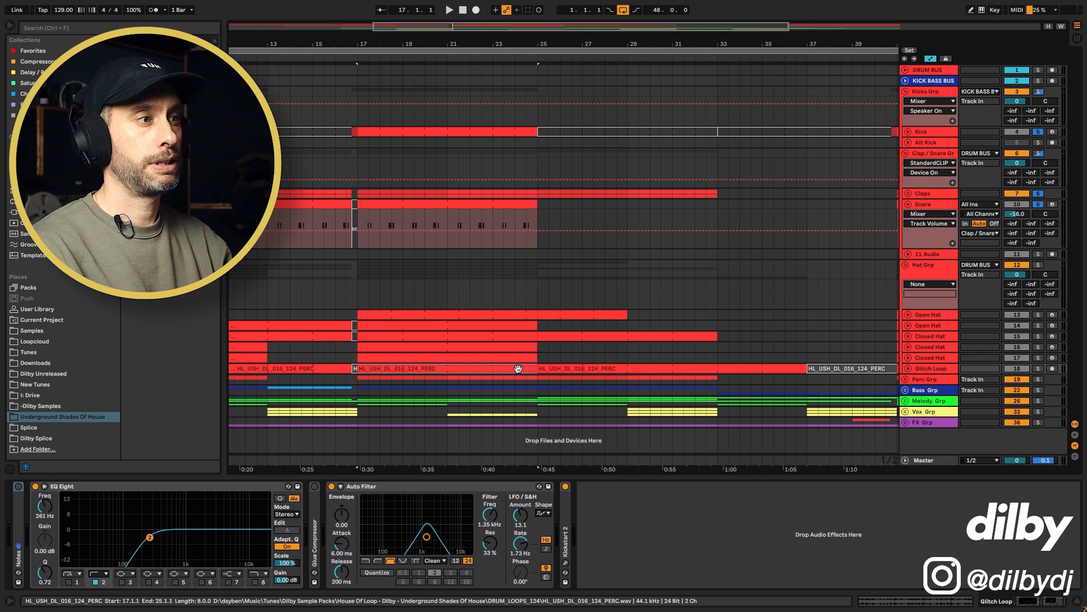
{"action": "double_click", "coordinate": [401, 371]}
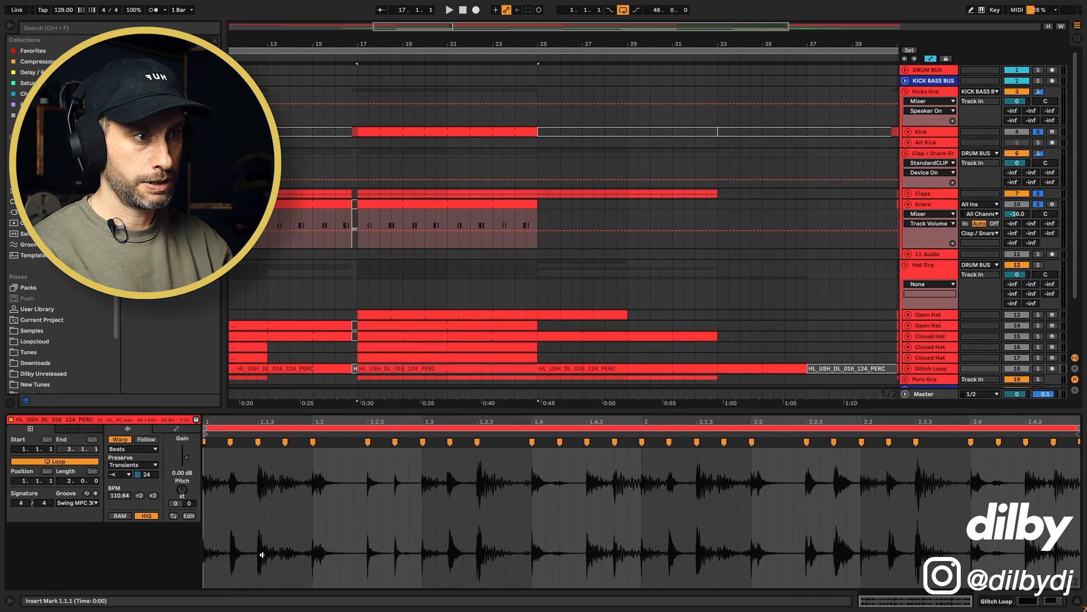
{"action": "right_click", "coordinate": [438, 369]}
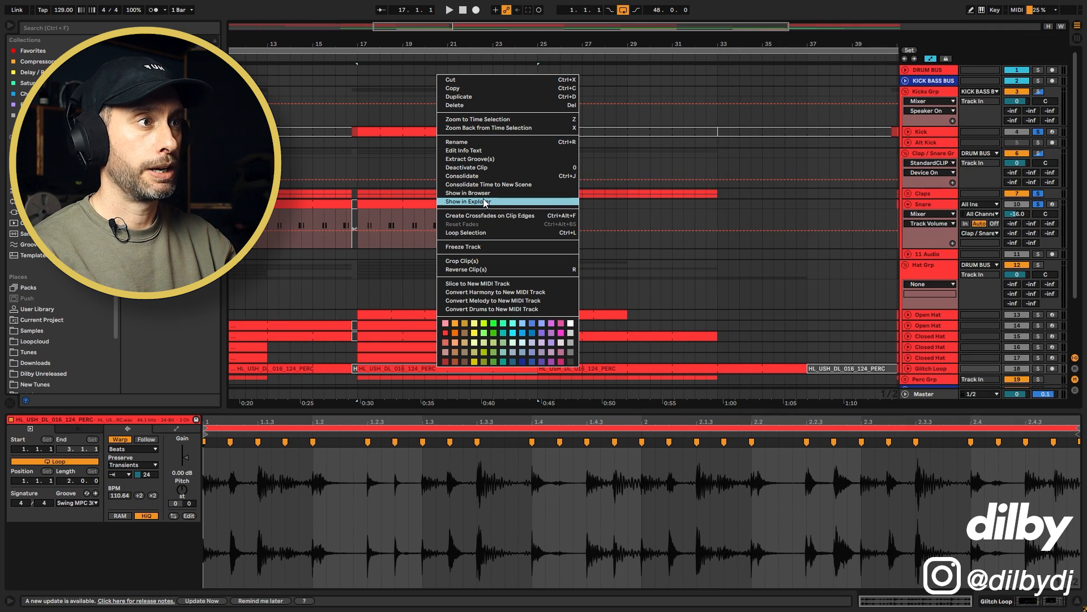
{"action": "left_click", "coordinate": [482, 194]}
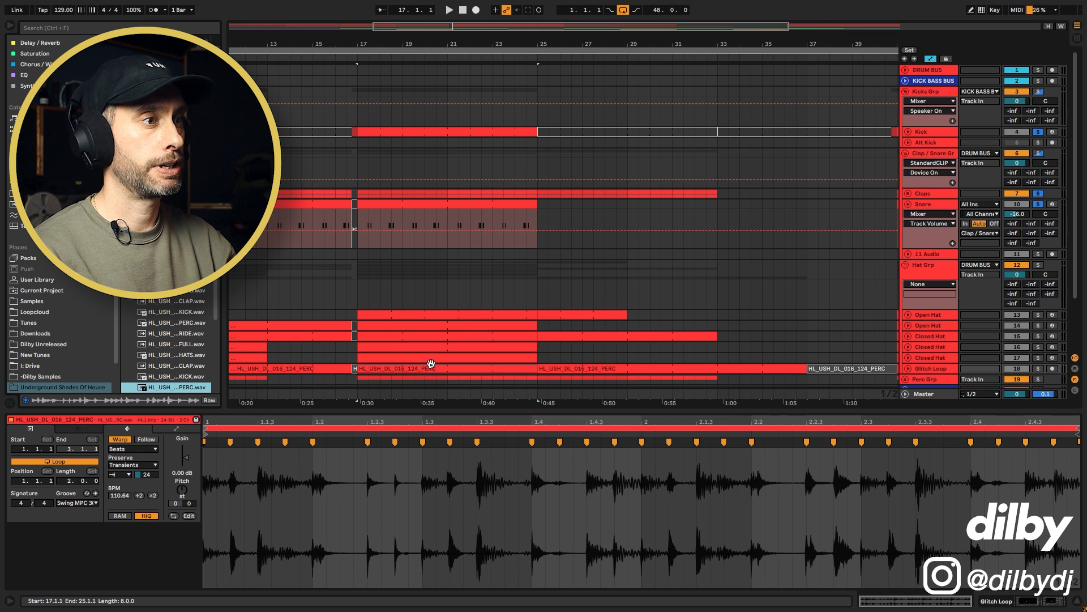
Select the Glitch Loop clip at bar 17, audition it with the Auto Filter bypassed, and turn the filter back on
{"action": "left_click", "coordinate": [431, 367]}
{"action": "scroll", "coordinate": [509, 311], "scroll_direction": "down", "scroll_amount": 3}
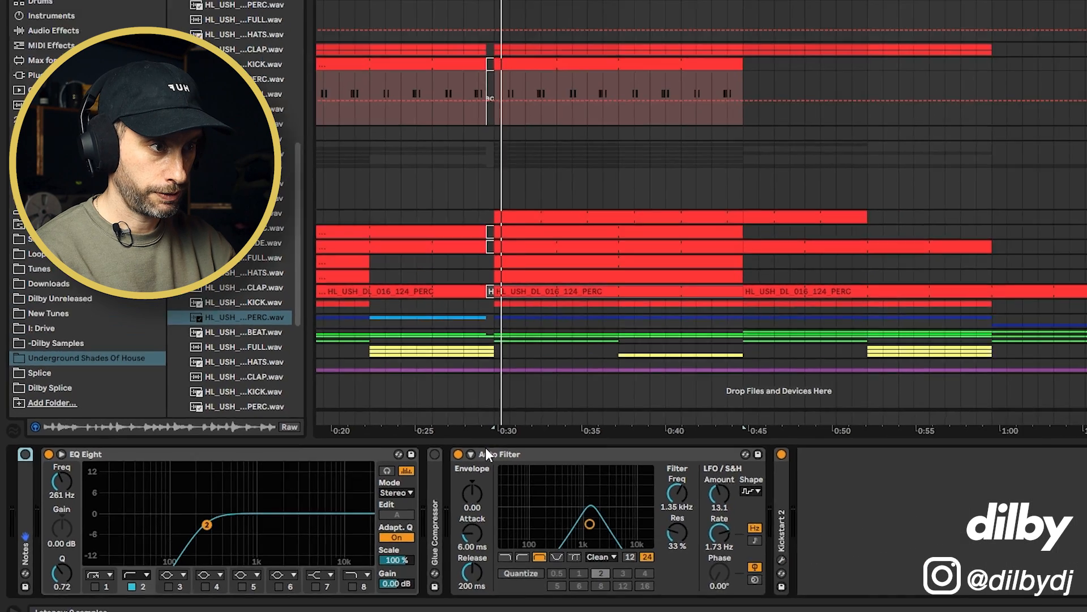
{"action": "left_click", "coordinate": [331, 486]}
{"action": "key", "text": "space"}
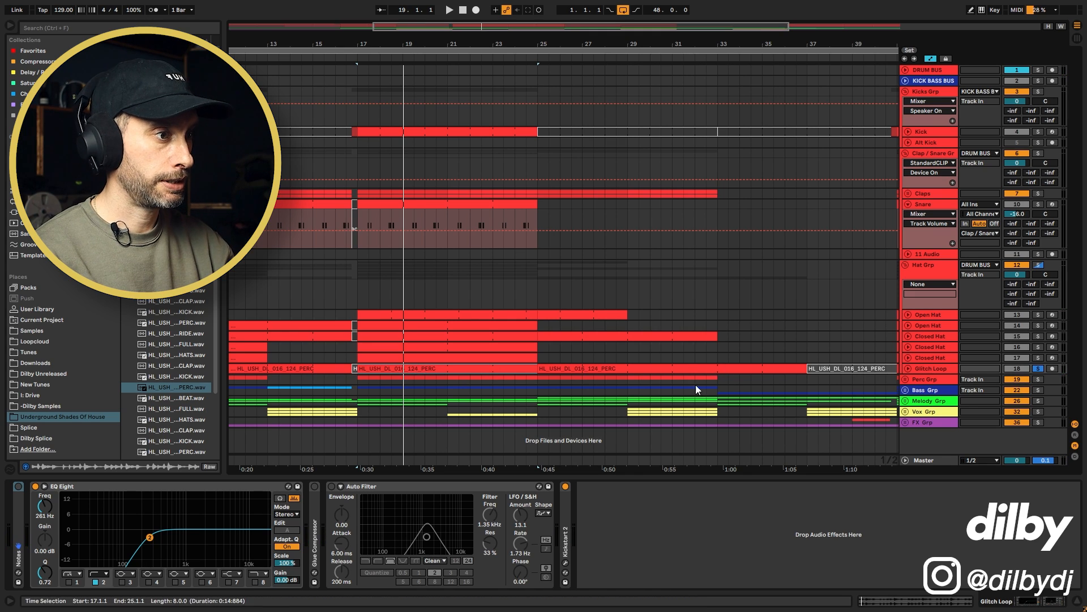
{"action": "left_click", "coordinate": [331, 486]}
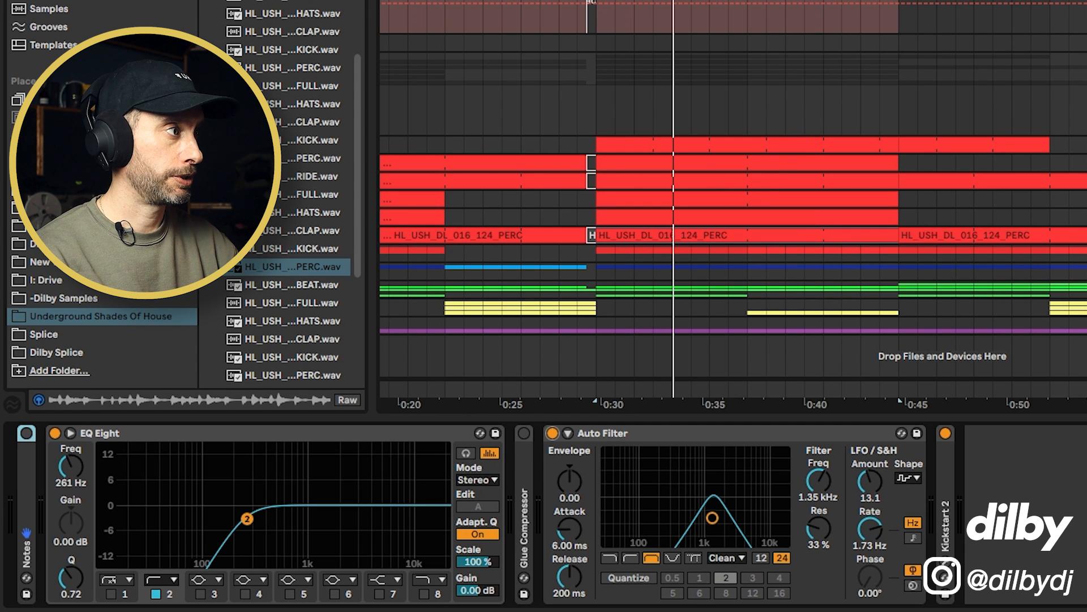
Unfold the Glitch Loop track to show its waveform and Auto Filter automation, and audition it with the filter on
{"action": "key", "text": "u"}
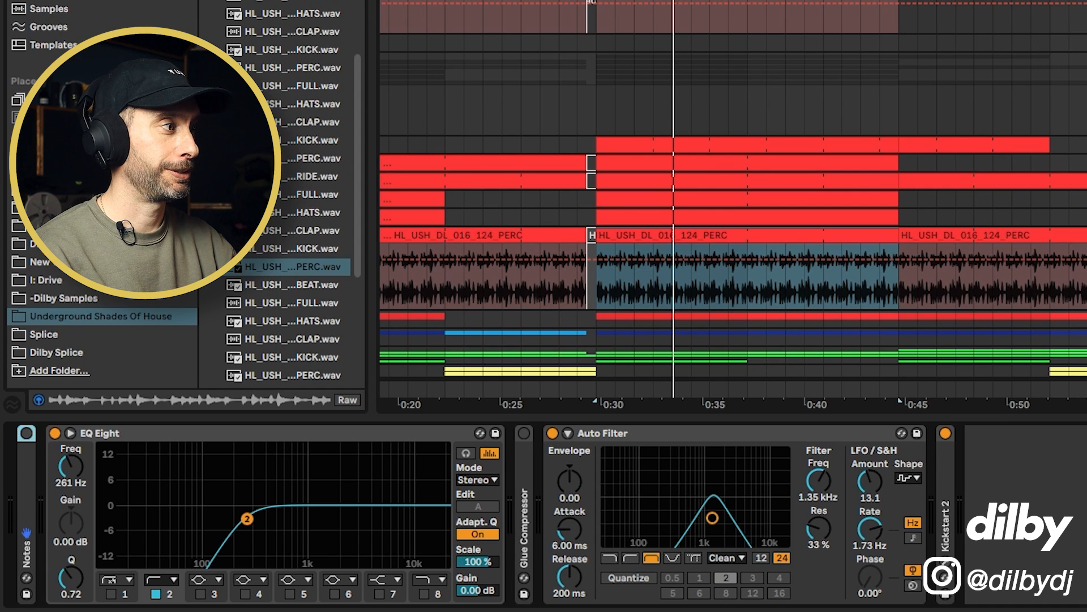
{"action": "key", "text": "space"}
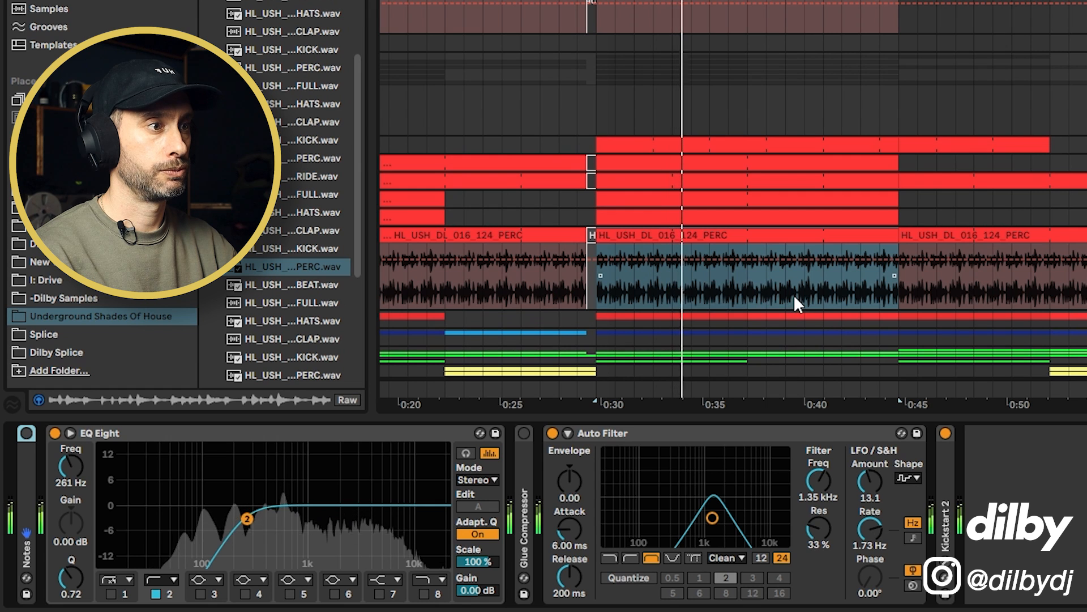
{"action": "key", "text": "space"}
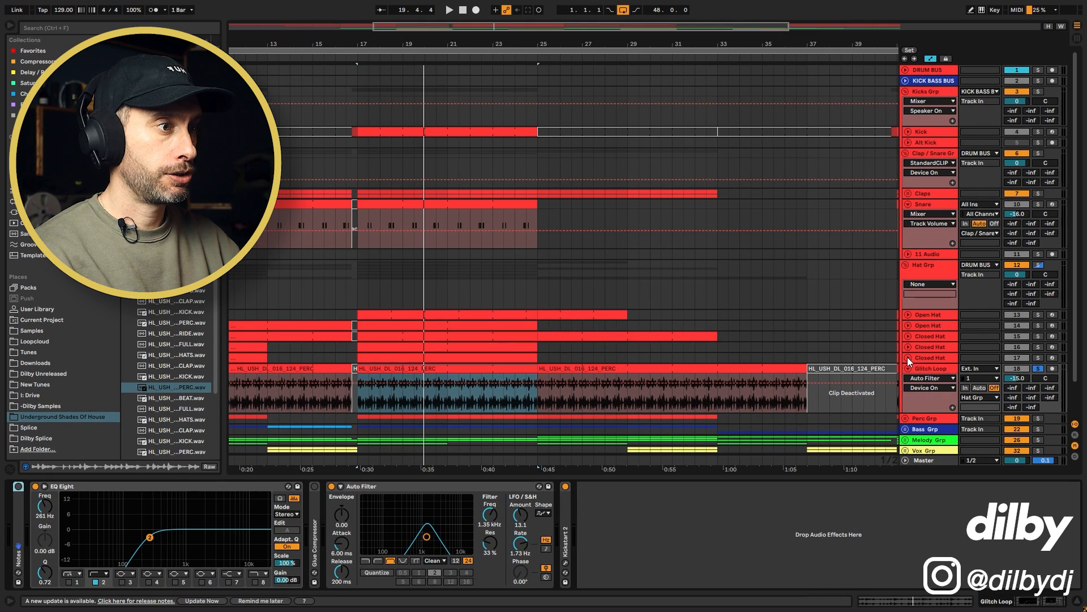
Open the first Open Hat clip at bar 17 to show its notes, and play the track in solo
{"action": "double_click", "coordinate": [372, 315]}
{"action": "left_click", "coordinate": [1038, 315]}
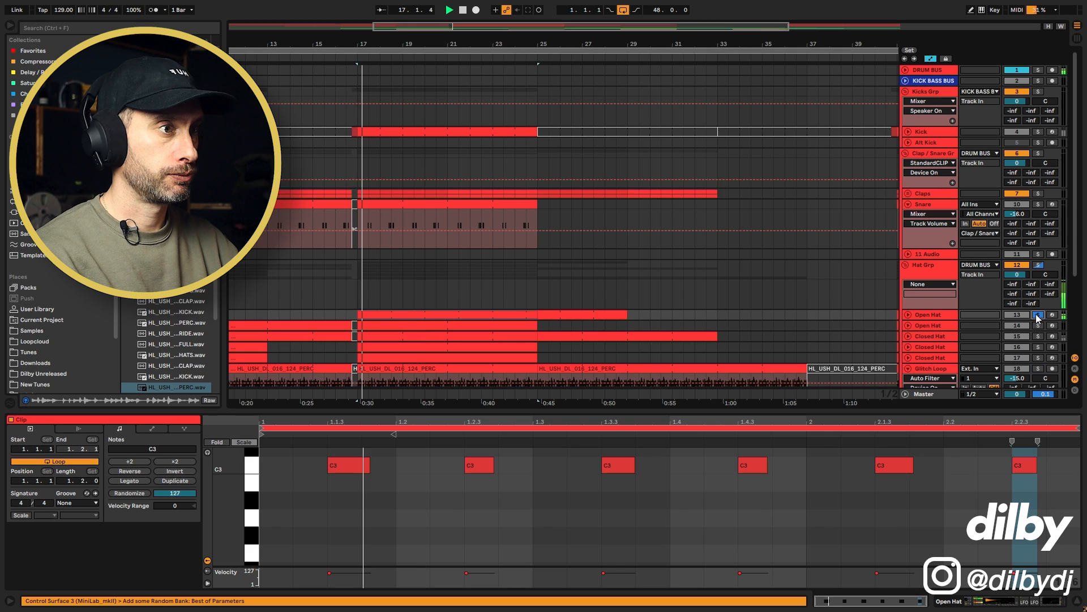
{"action": "key", "text": "space"}
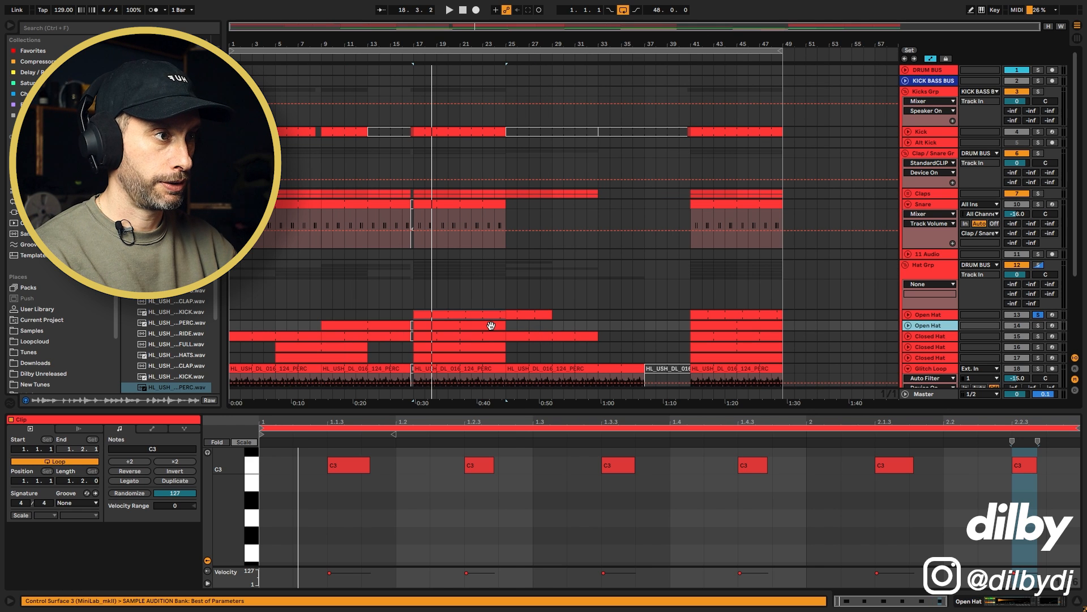
Open the second Open Hat track's clip to show its notes, and play both Open Hat tracks together in solo
{"action": "left_click", "coordinate": [491, 326]}
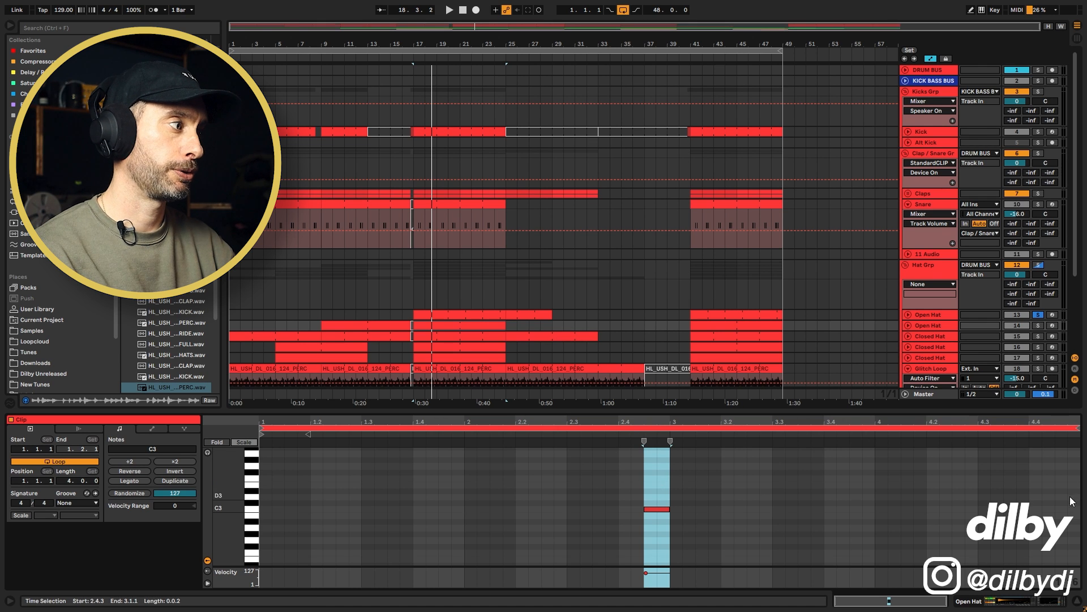
{"action": "left_click", "coordinate": [1038, 326], "text": "ctrl"}
{"action": "key", "text": "space"}
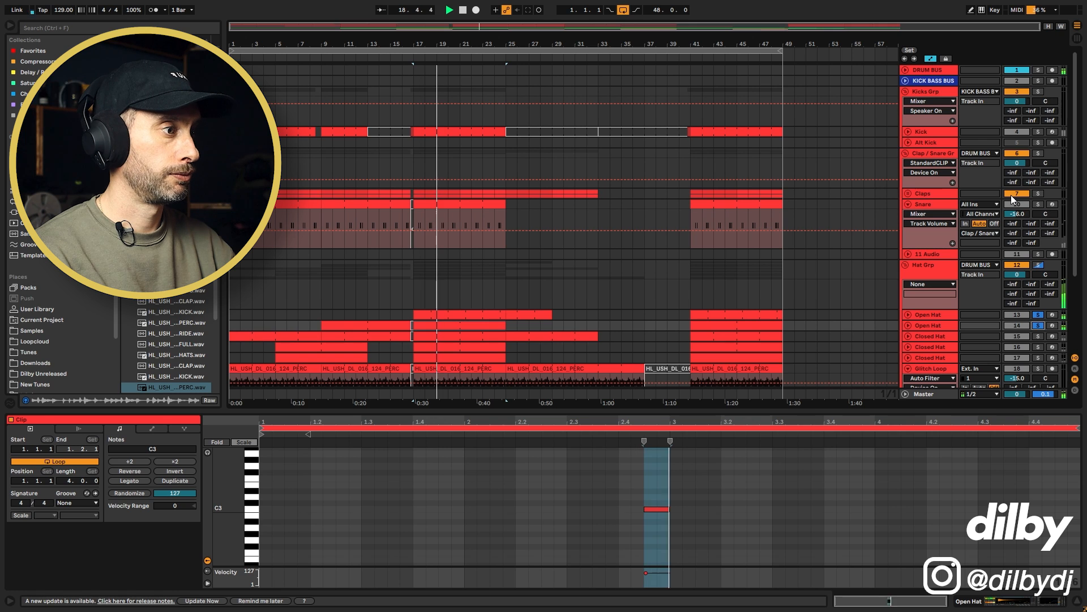
Compare the Closed Hat note patterns, and play the first Closed Hat with both Open Hats, adding the Kick to the solo
{"action": "left_click", "coordinate": [550, 334]}
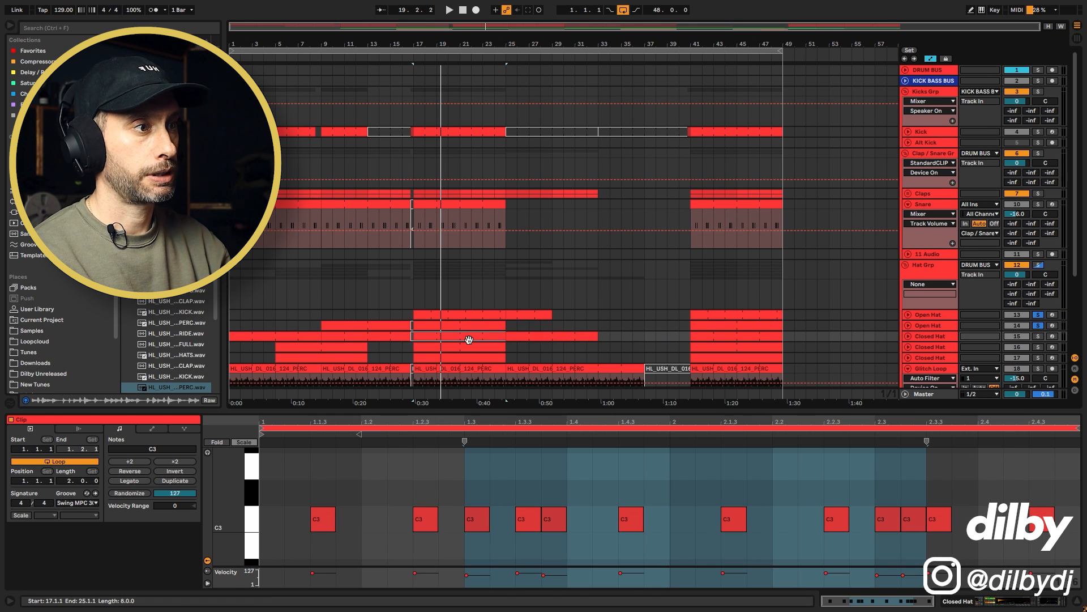
{"action": "left_click", "coordinate": [453, 354]}
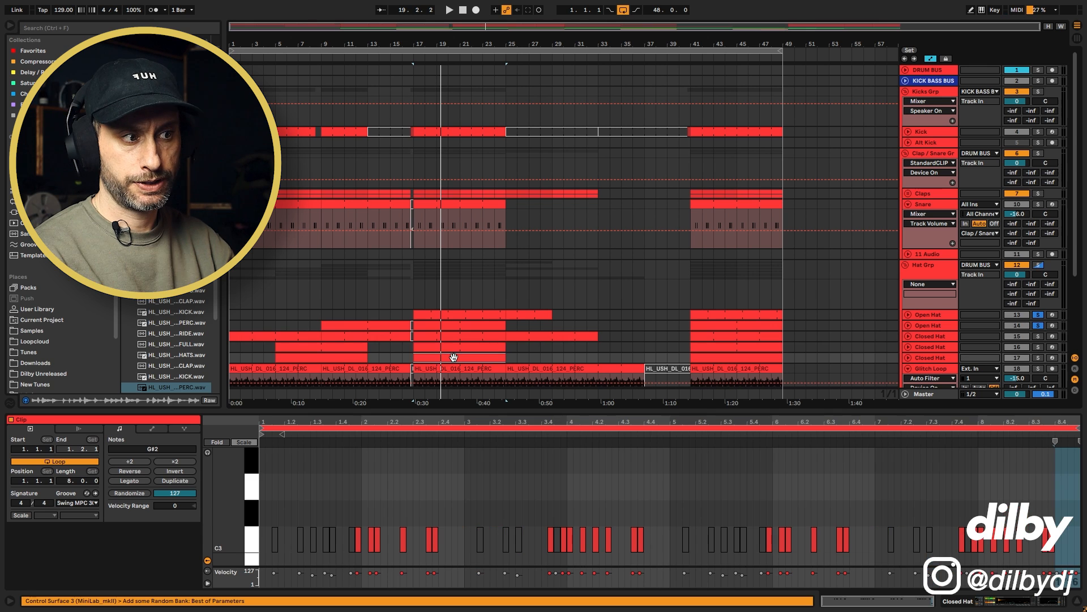
{"action": "left_click", "coordinate": [464, 338]}
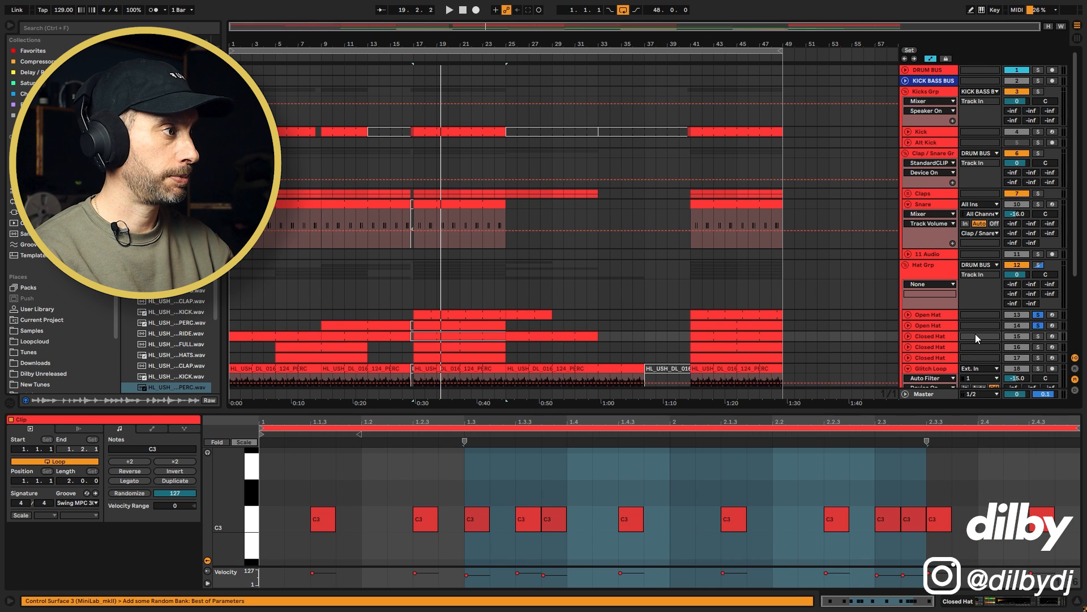
{"action": "left_click", "coordinate": [1039, 336]}
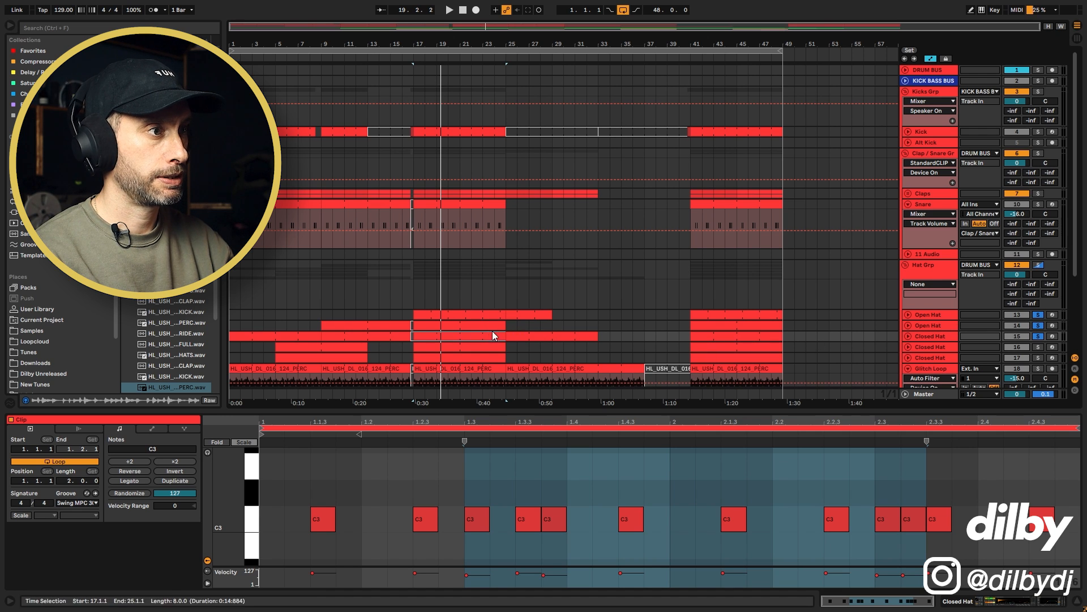
{"action": "key", "text": "space"}
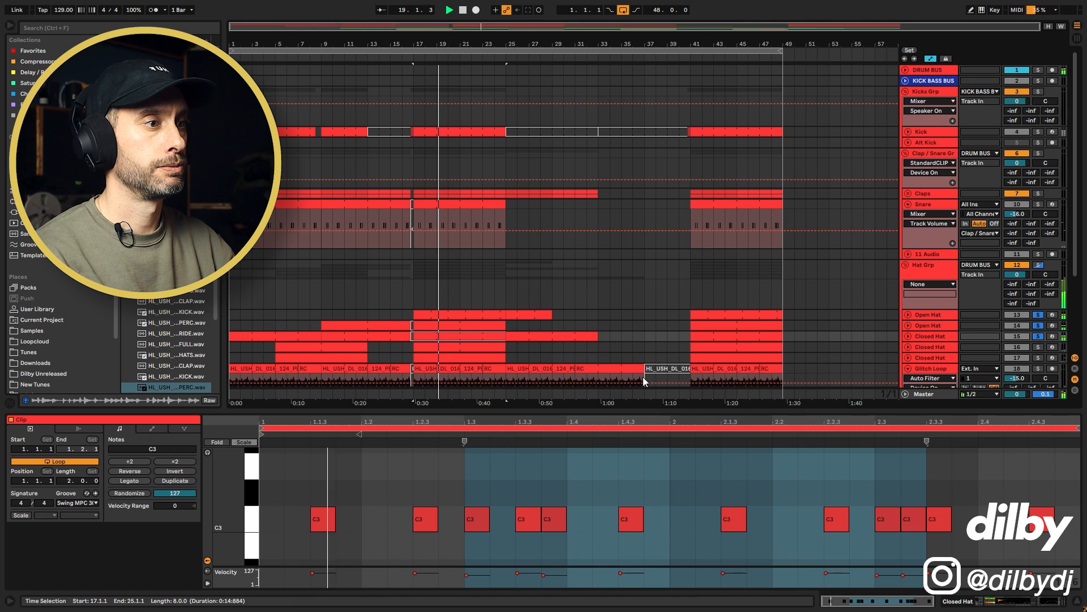
{"action": "left_click", "coordinate": [1038, 132]}
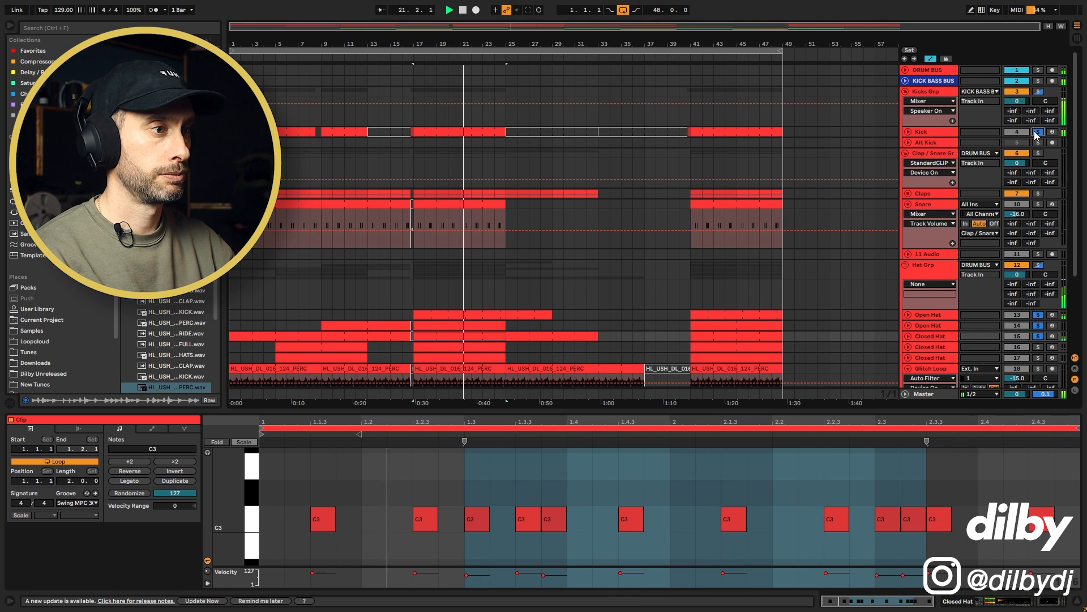
Unfold the second and third Closed Hat tracks and select their patterns from bar 17 to bar 21 for a closer view
{"action": "left_click", "coordinate": [439, 348]}
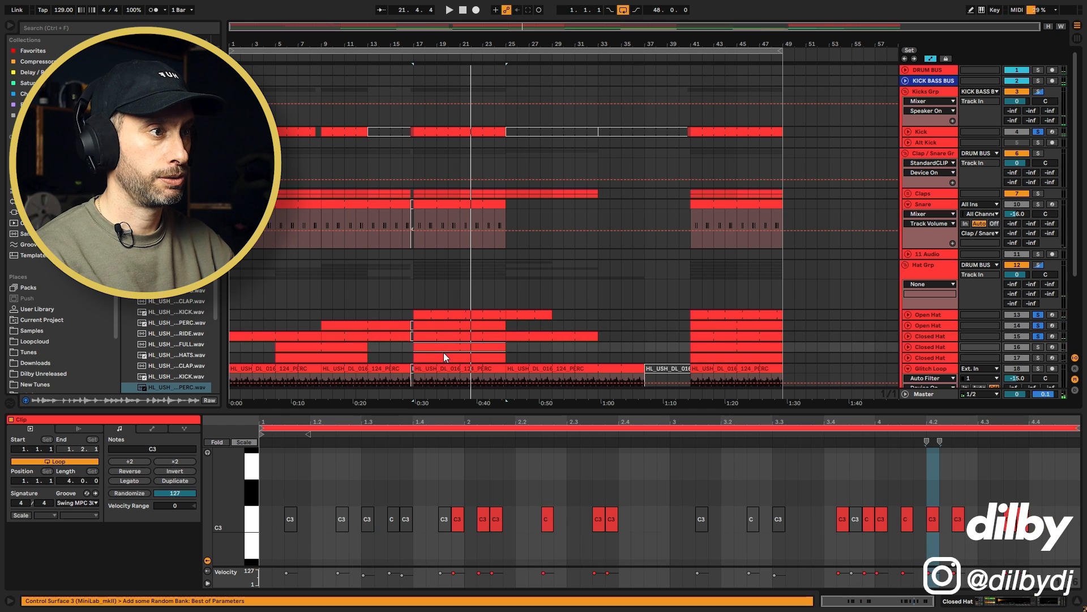
{"action": "left_click", "coordinate": [908, 358]}
{"action": "left_click", "coordinate": [420, 223]}
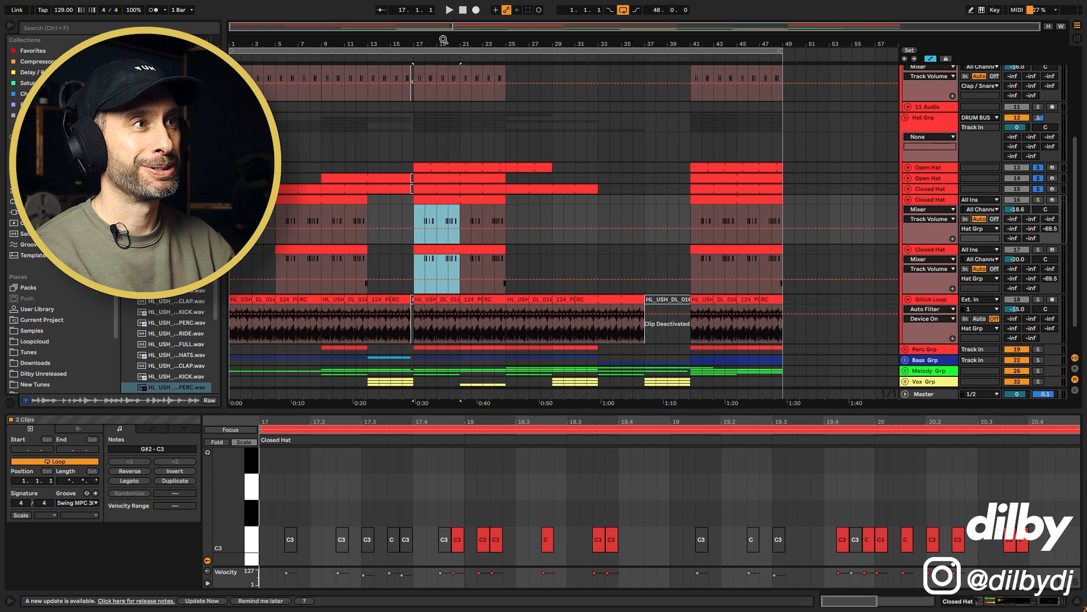
{"action": "left_click_drag", "start_coordinate": [445, 39], "coordinate": [482, 39]}
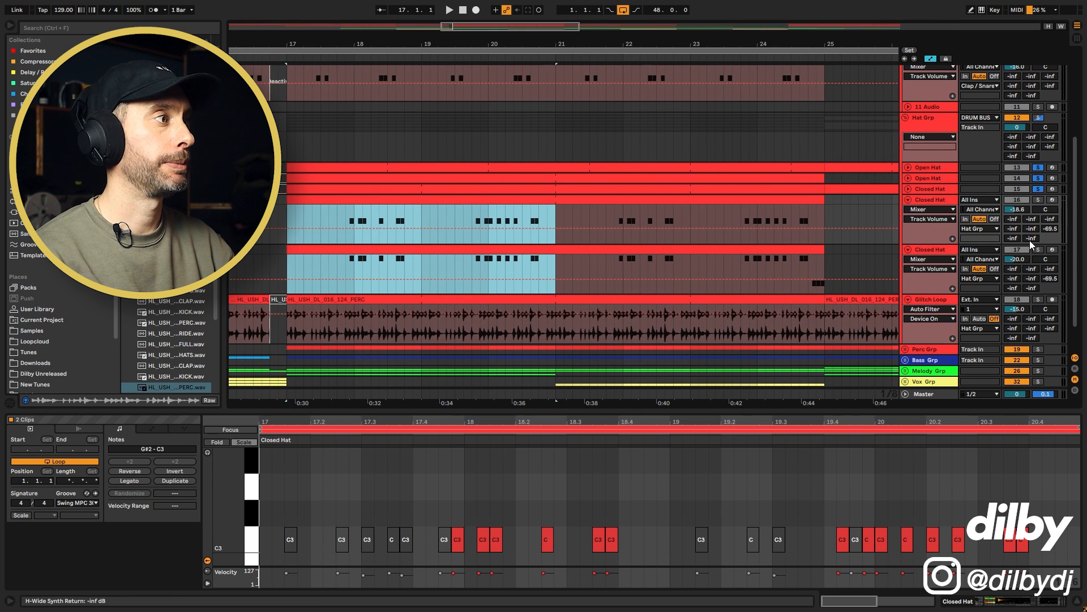
Solo the second and third Closed Hat tracks and play them together from just before bar 18
{"action": "left_click", "coordinate": [1039, 202]}
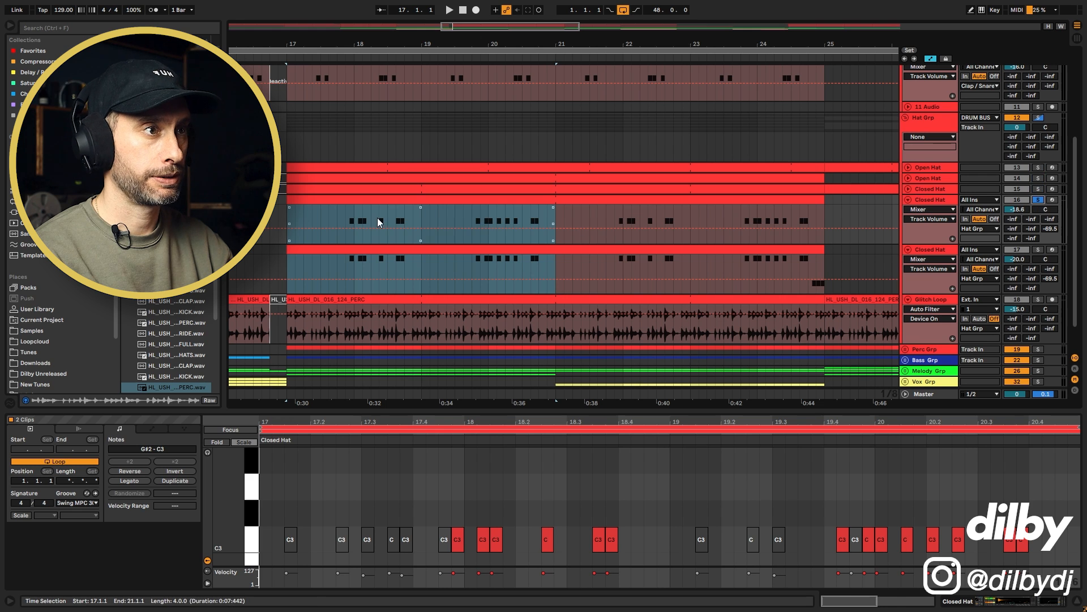
{"action": "left_click", "coordinate": [359, 222]}
{"action": "key", "text": "space"}
{"action": "left_click", "coordinate": [1028, 264]}
{"action": "key", "text": "space"}
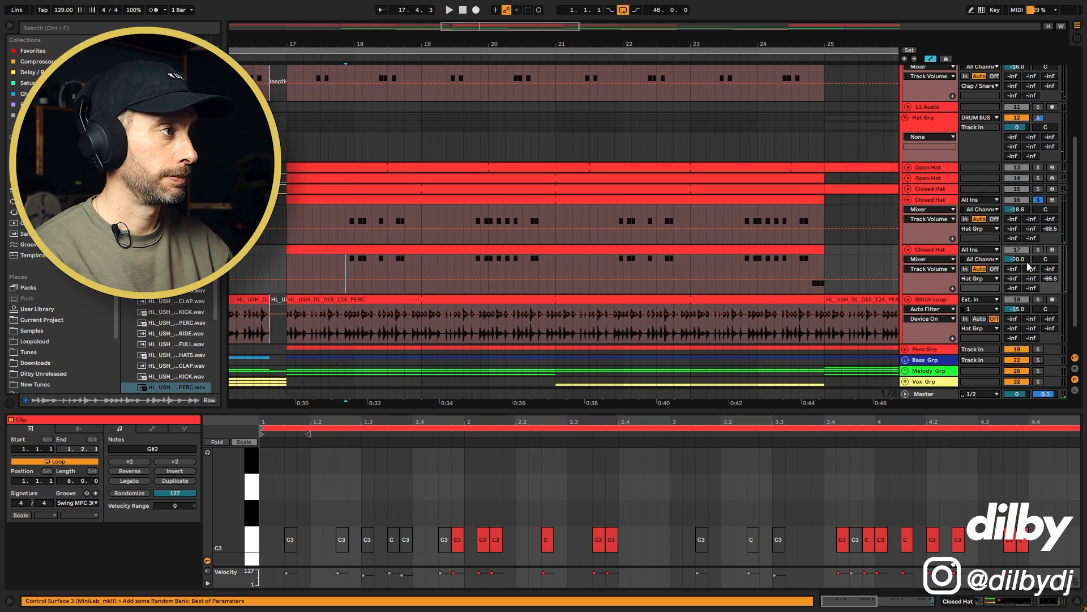
{"action": "key", "text": "space"}
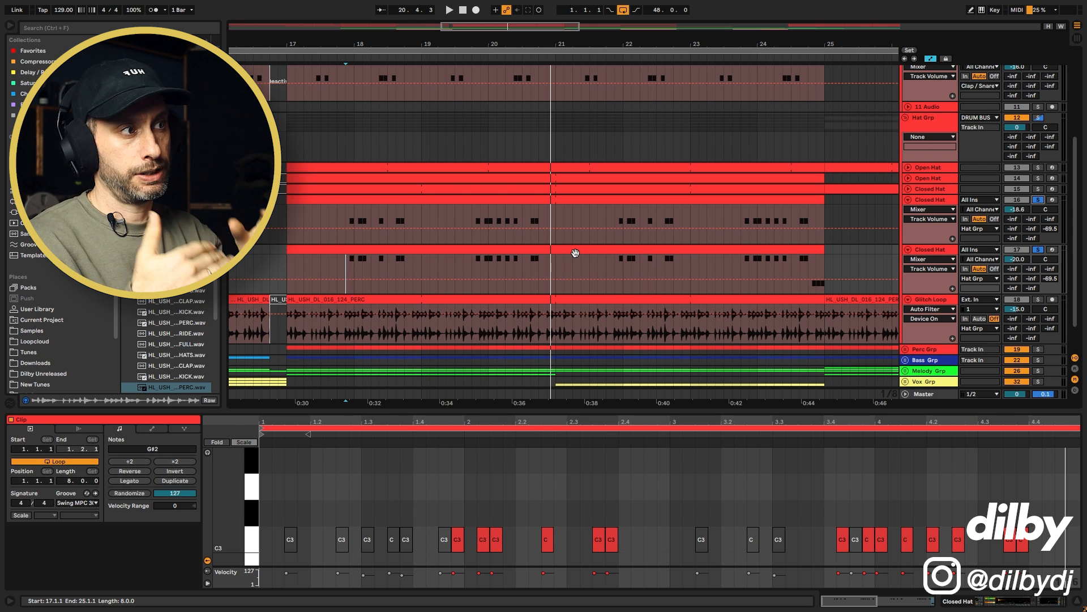
Solo the Kick track and the whole Hat group, and play them together from just before bar 18
{"action": "scroll", "coordinate": [1040, 122], "scroll_direction": "up", "scroll_amount": 5}
{"action": "left_click", "coordinate": [1039, 121]}
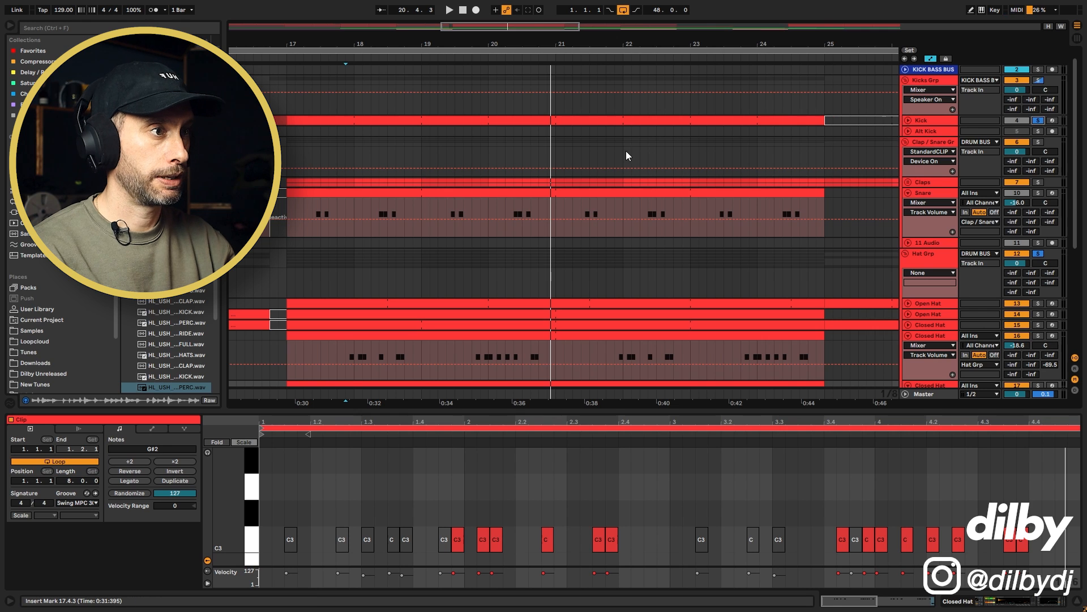
{"action": "key", "text": "space"}
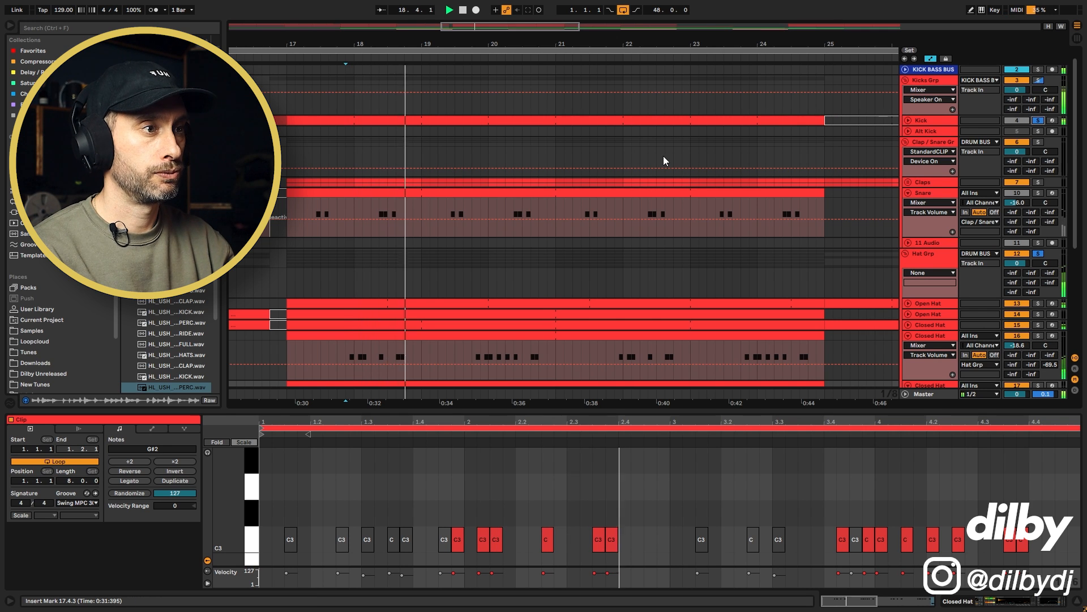
Add the Clap/Snare group to the solo, play it with the kick and hats, and show the groups below the hats
{"action": "mouse_move", "coordinate": [562, 216]}
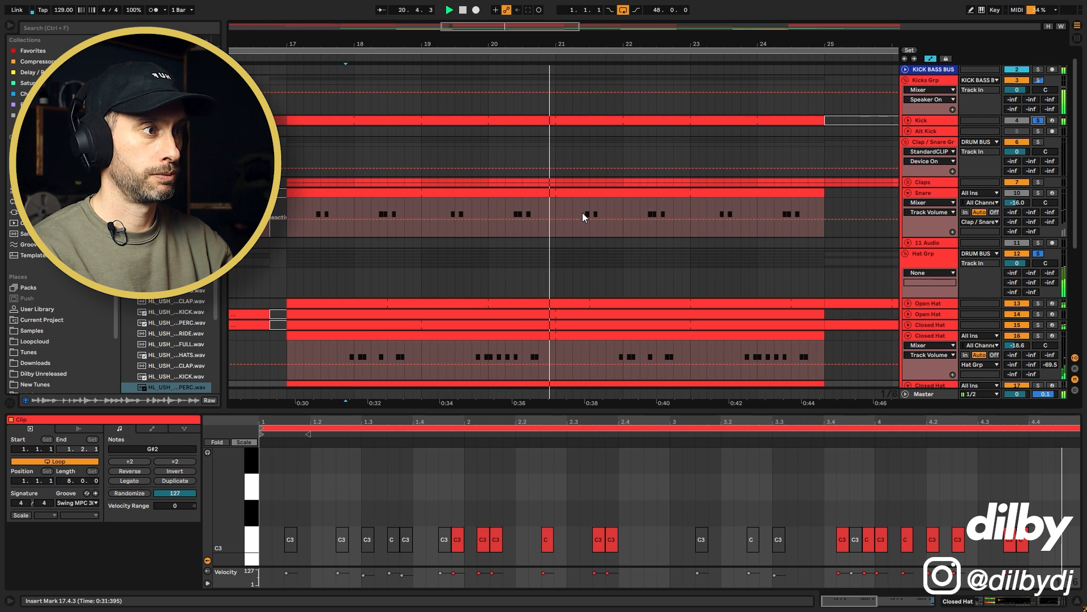
{"action": "key", "text": "minus"}
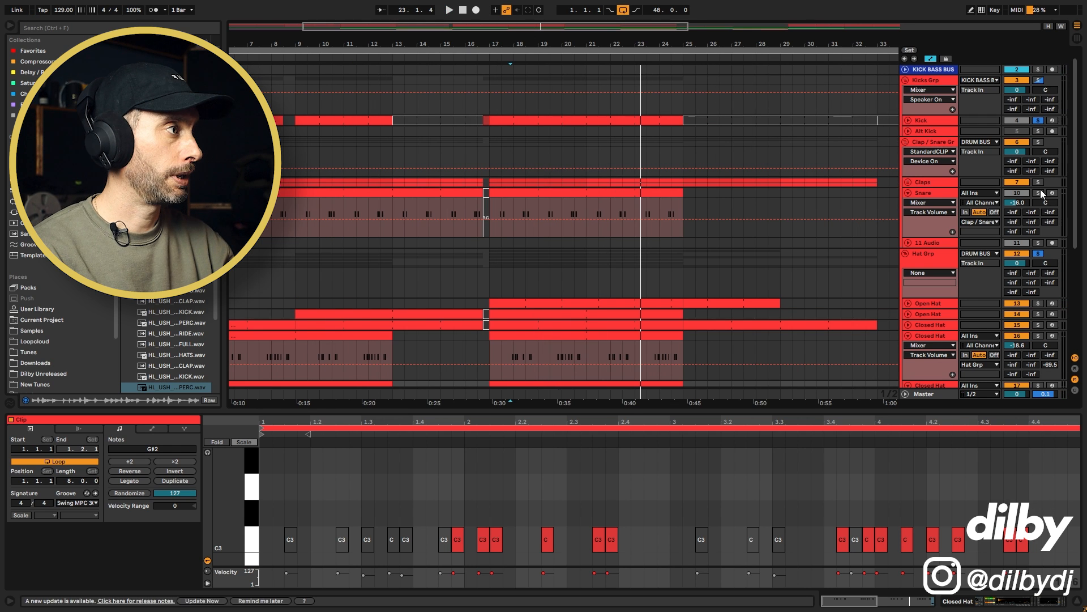
{"action": "key", "text": "space"}
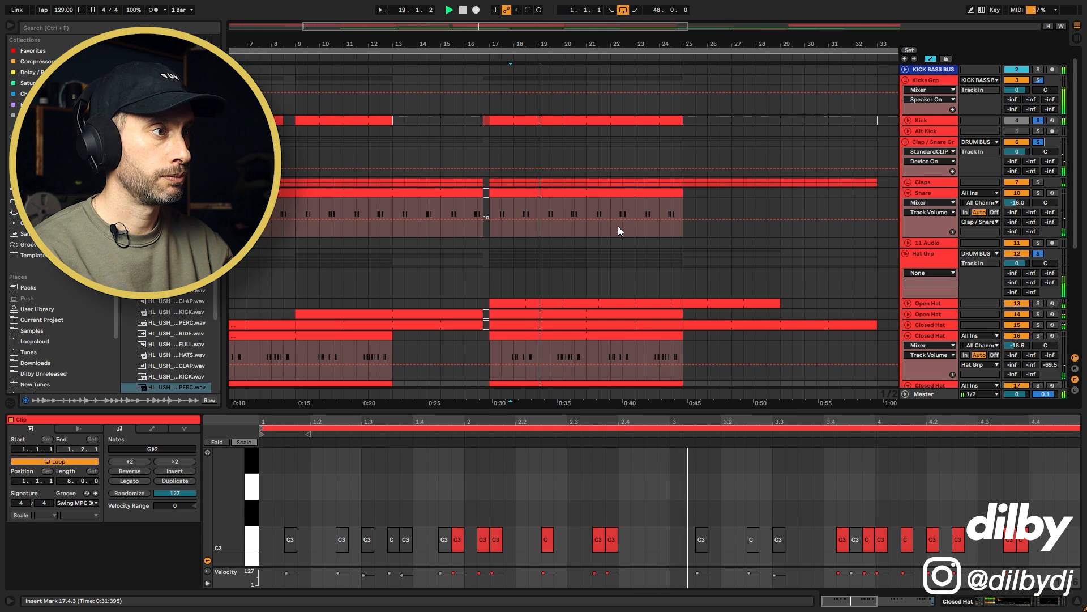
{"action": "scroll", "coordinate": [617, 226], "scroll_direction": "down", "scroll_amount": 5}
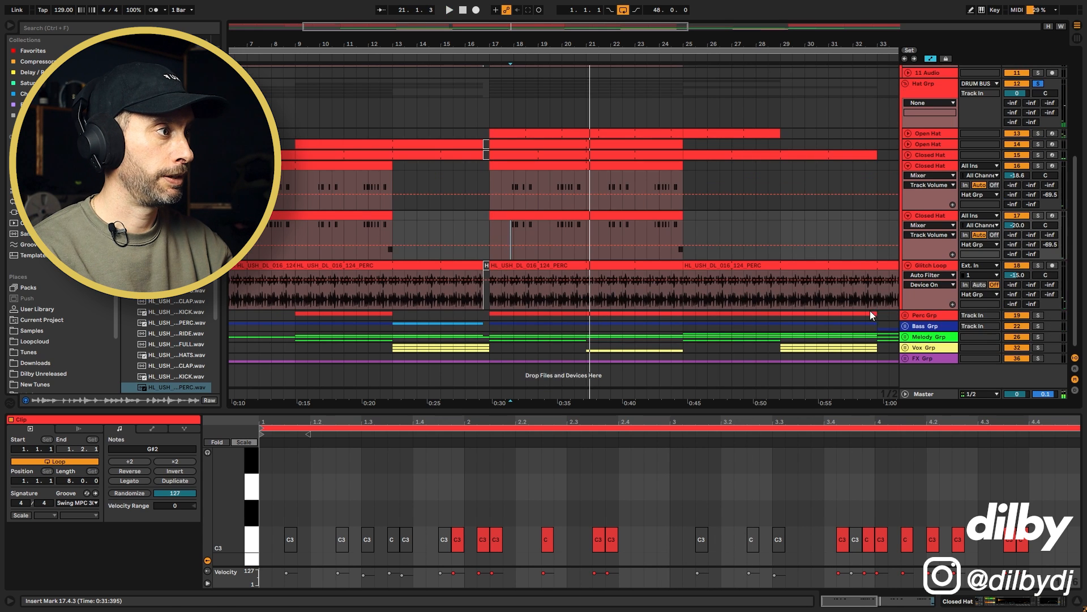
Unfold the Synth Perc track in the percussion group, solo it and play its pattern from just after bar 17
{"action": "scroll", "coordinate": [906, 313], "scroll_direction": "down", "scroll_amount": 2}
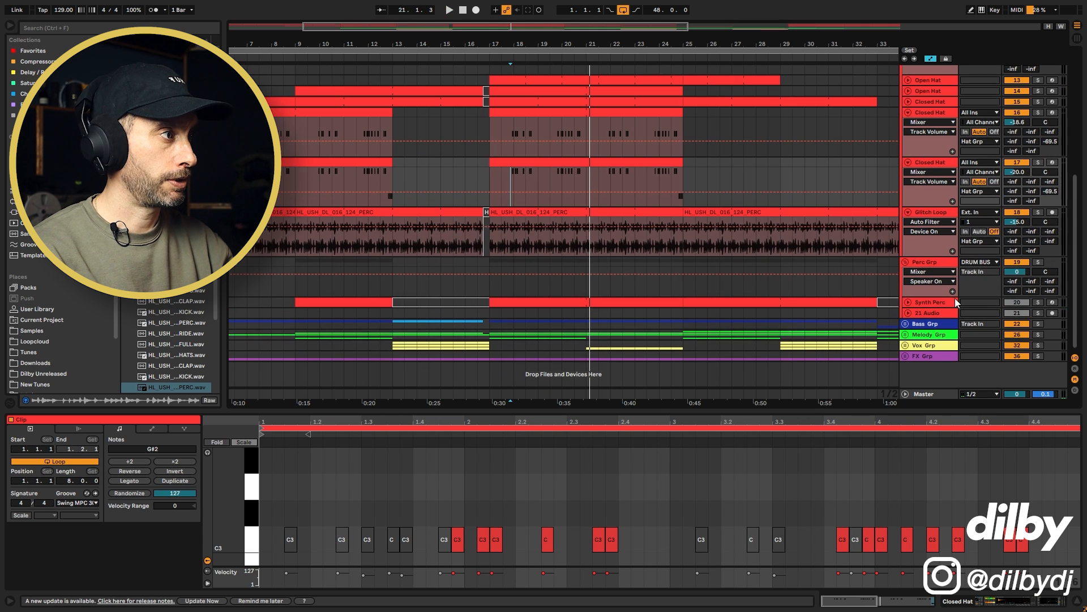
{"action": "left_click", "coordinate": [909, 302]}
{"action": "left_click", "coordinate": [499, 315]}
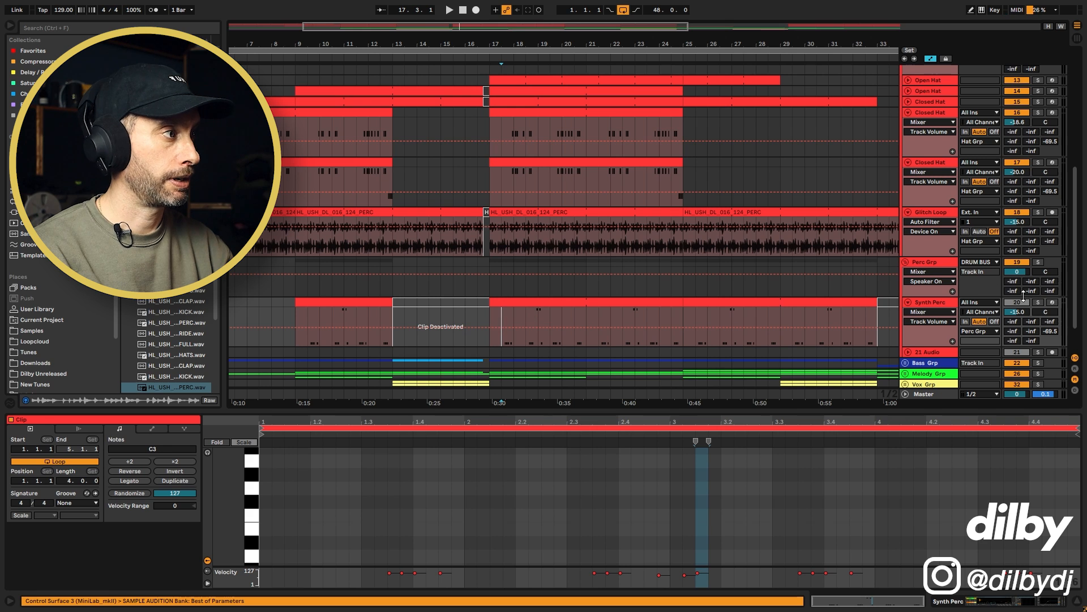
{"action": "left_click", "coordinate": [527, 302]}
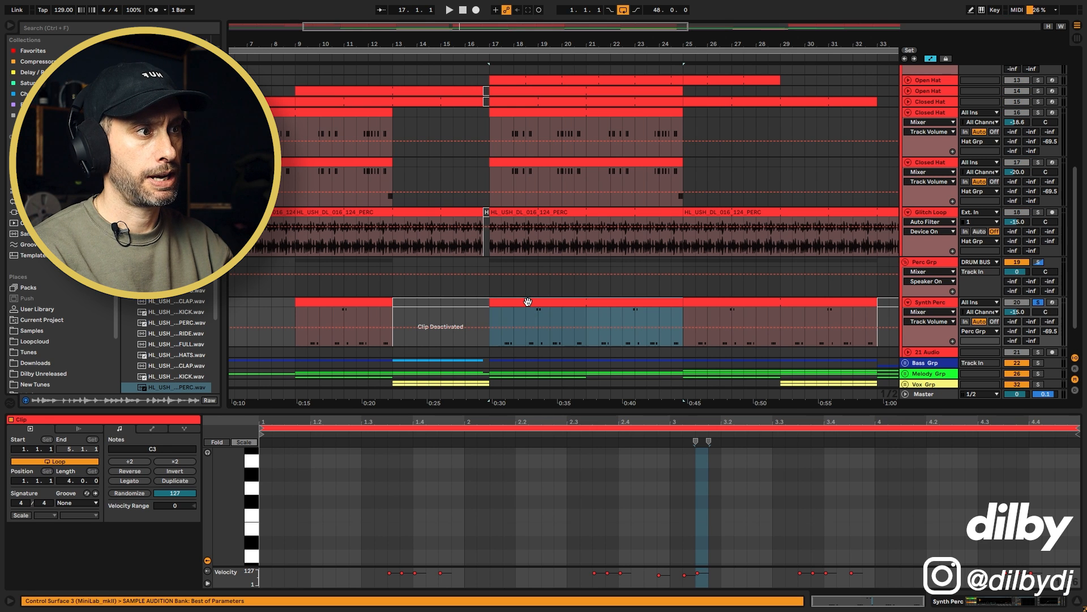
{"action": "left_click", "coordinate": [501, 316]}
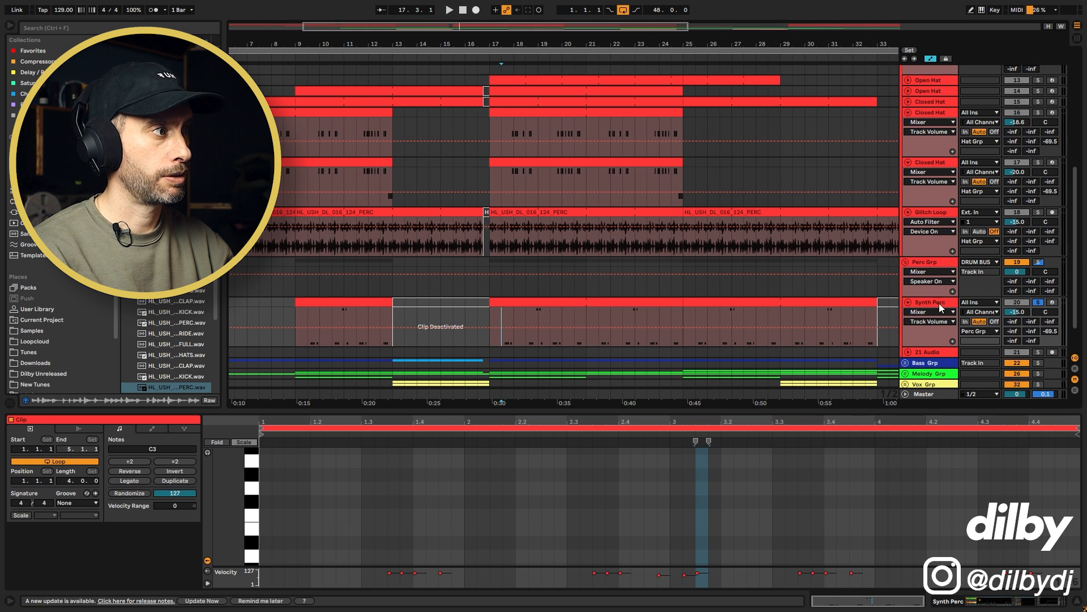
{"action": "key", "text": "space"}
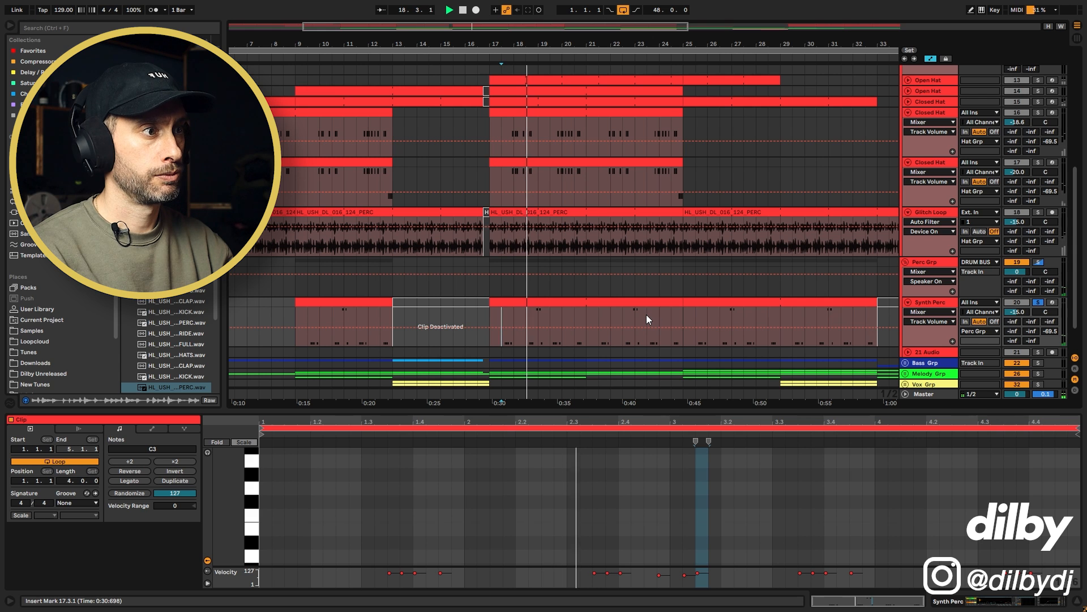
{"action": "key", "text": "space"}
Solo the Drum Bus and the Kick track, and play the percussion with all the drums from just after bar 17
{"action": "scroll", "coordinate": [1032, 274], "scroll_direction": "up", "scroll_amount": 1}
{"action": "scroll", "coordinate": [1032, 274], "scroll_direction": "up", "scroll_amount": 5}
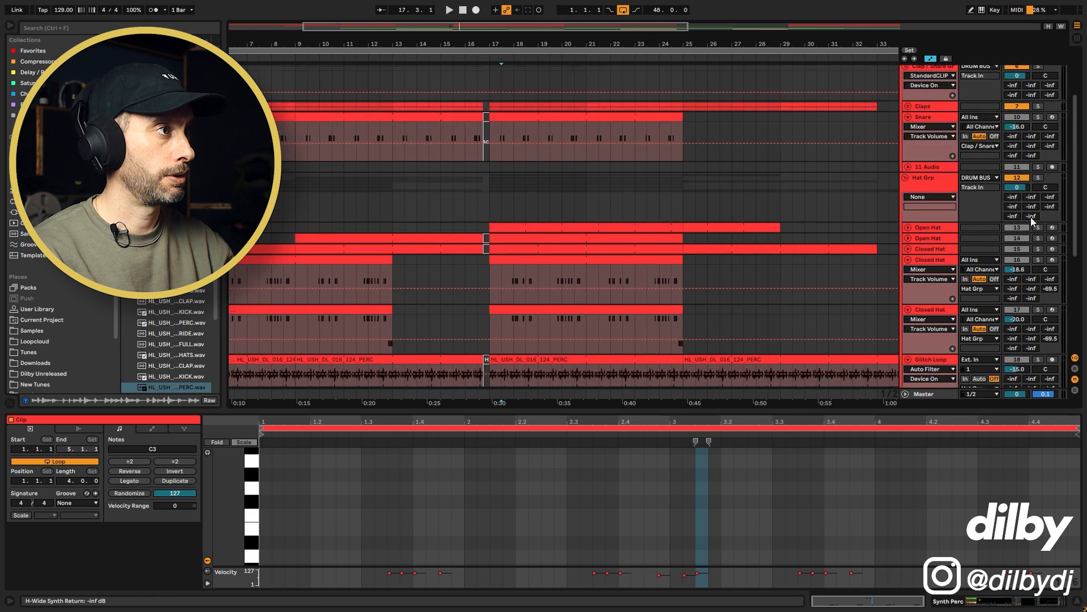
{"action": "left_click", "coordinate": [1040, 92]}
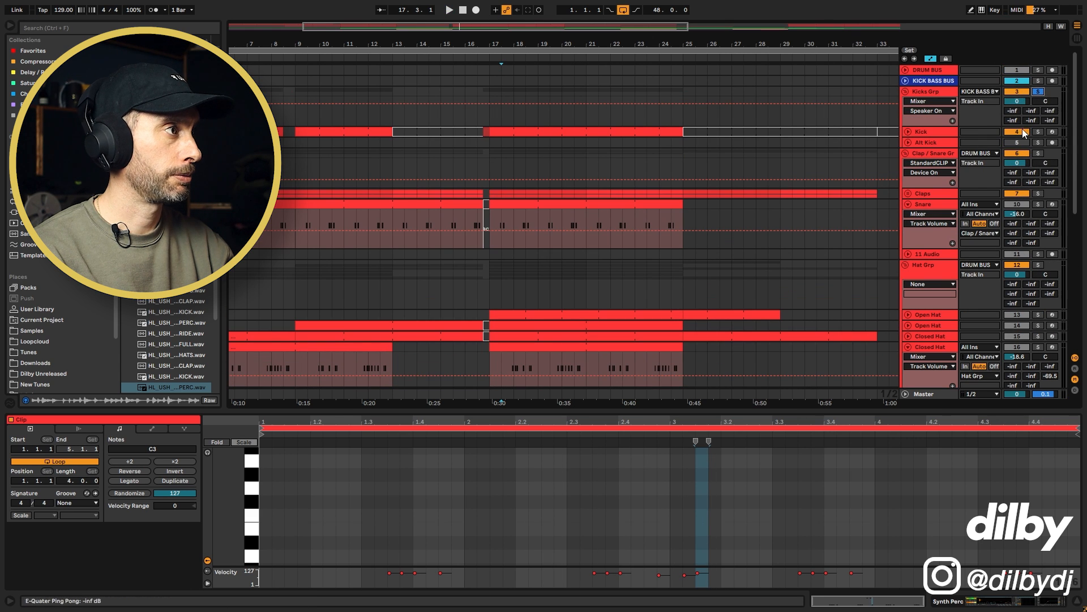
{"action": "key", "text": "space"}
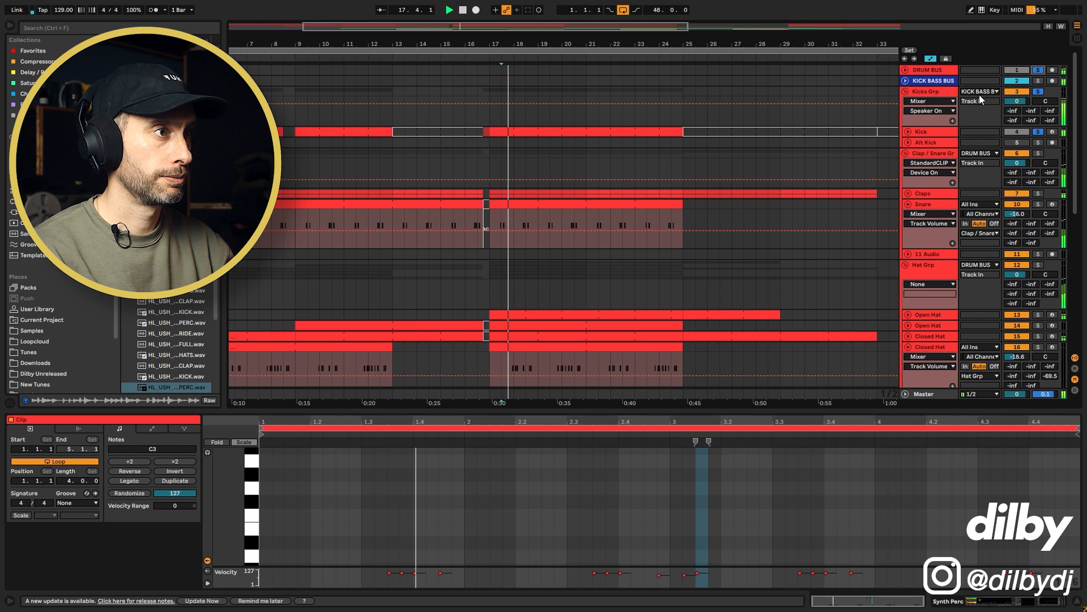
{"action": "scroll", "coordinate": [617, 306], "scroll_direction": "down", "scroll_amount": 3}
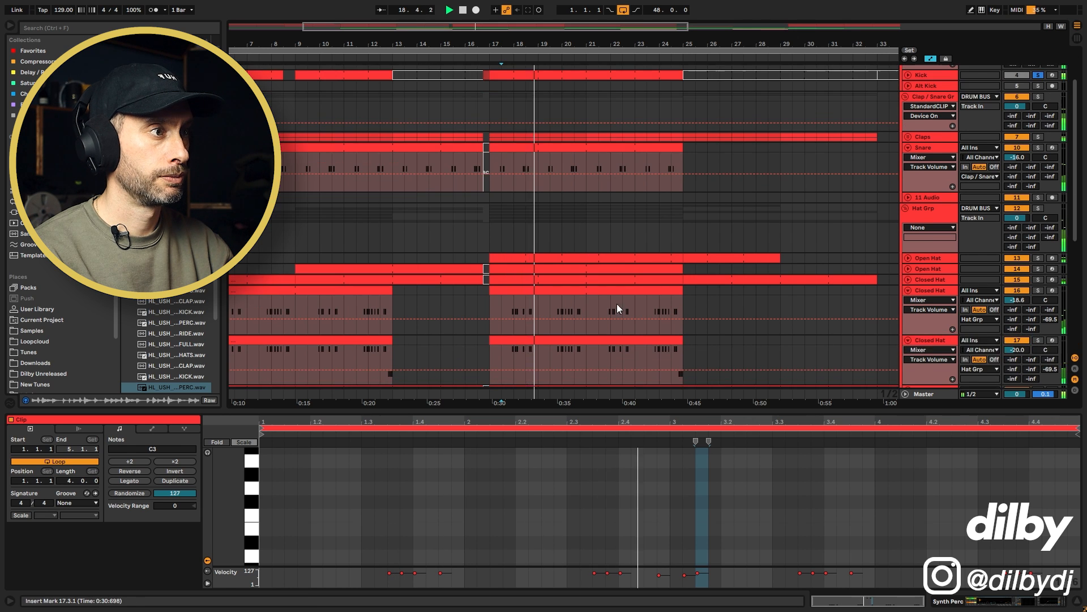
{"action": "scroll", "coordinate": [600, 300], "scroll_direction": "down", "scroll_amount": 2}
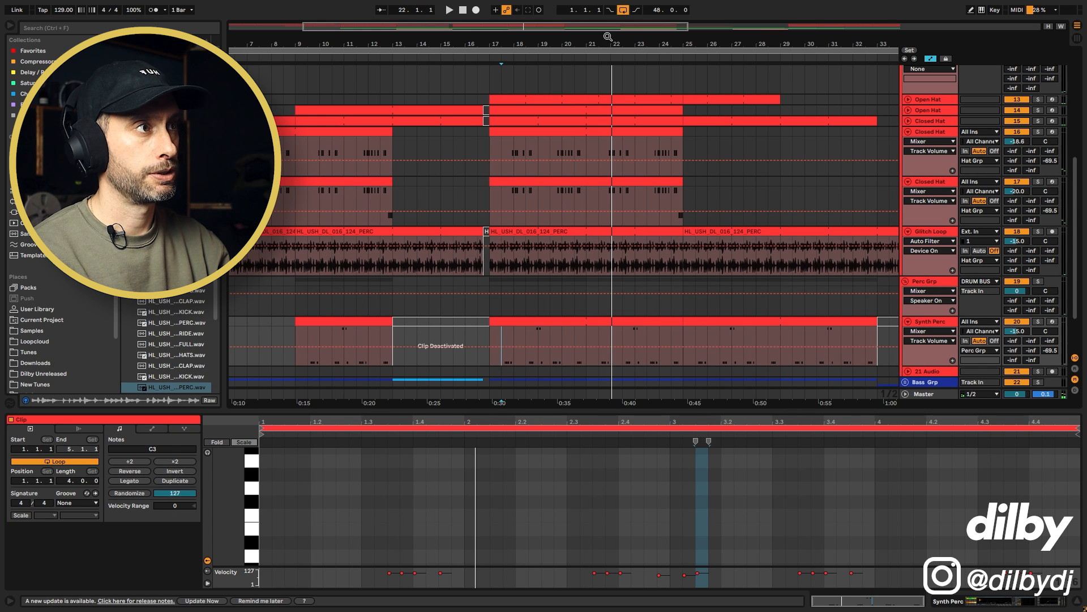
Show the whole arrangement's length, fold the Closed Hat and loop tracks, and unfold the Bass group
{"action": "key", "text": "x"}
{"action": "left_click", "coordinate": [908, 203]}
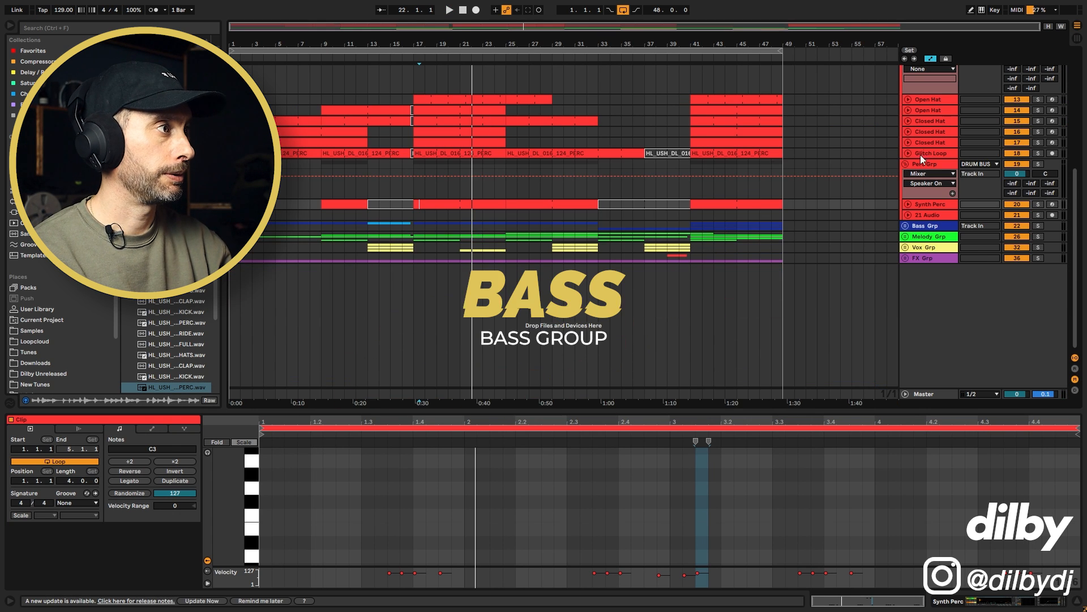
{"action": "left_click", "coordinate": [906, 227]}
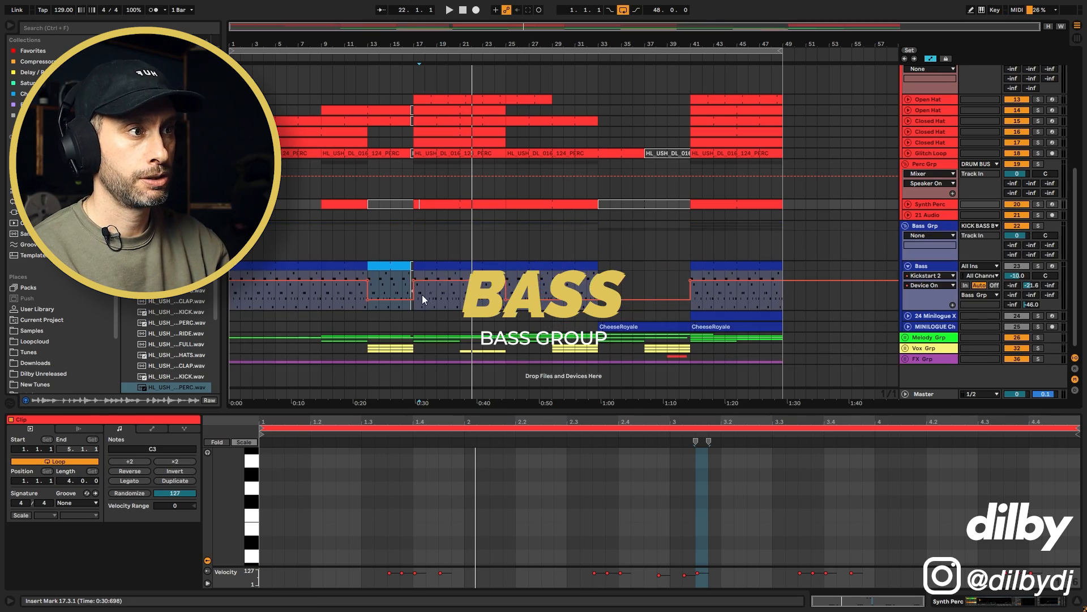
Show the soloed Bass track's device chain, switch off its Auto Filter and play the unfiltered bass from about bar 17
{"action": "left_click", "coordinate": [444, 266]}
{"action": "key", "text": "shift+Tab"}
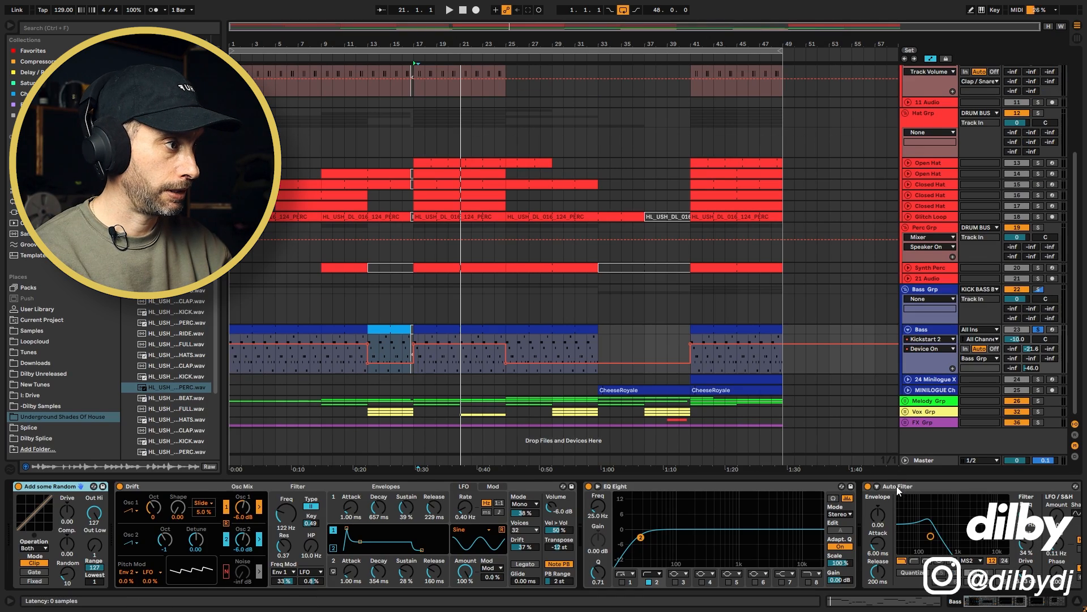
{"action": "left_click", "coordinate": [993, 605]}
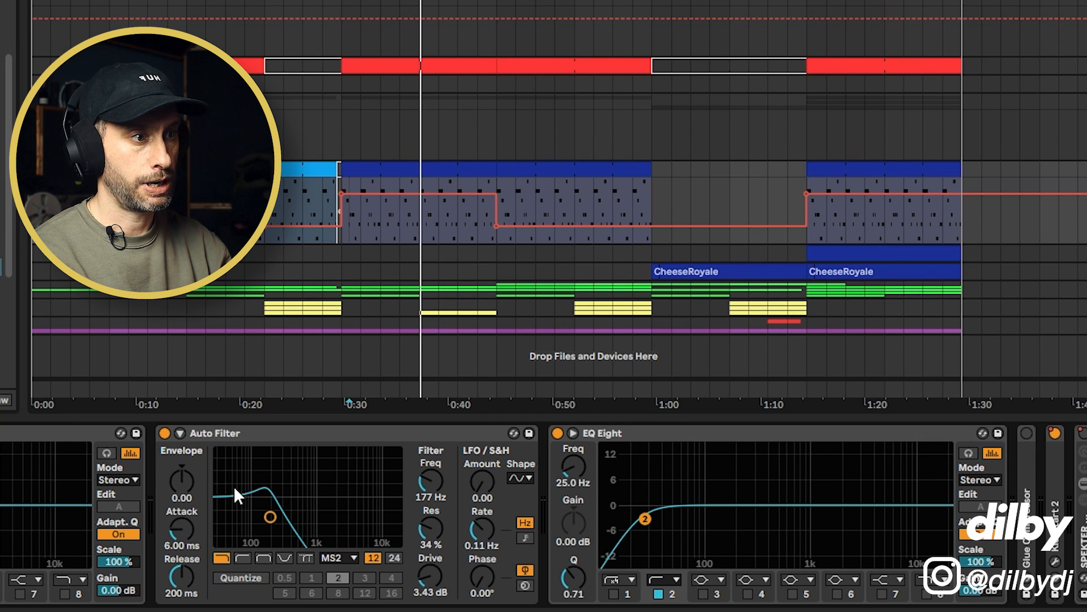
{"action": "left_click", "coordinate": [164, 434]}
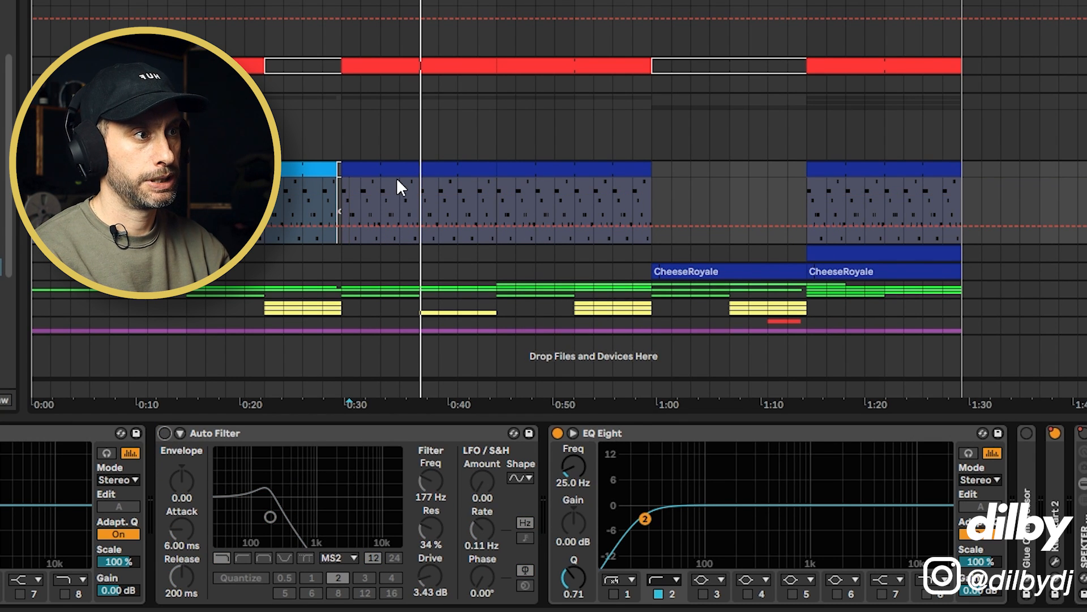
{"action": "key", "text": "space"}
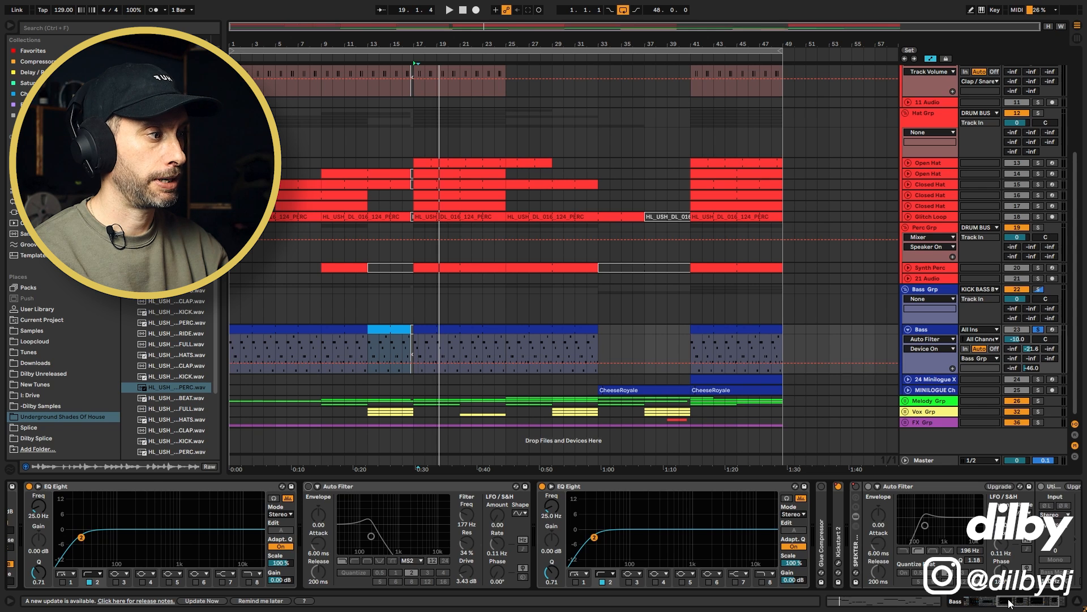
Review the Bass device chain from Drift onwards, and play the bass while switching the Auto Filter off and on
{"action": "left_click_drag", "start_coordinate": [1011, 603], "coordinate": [953, 606]}
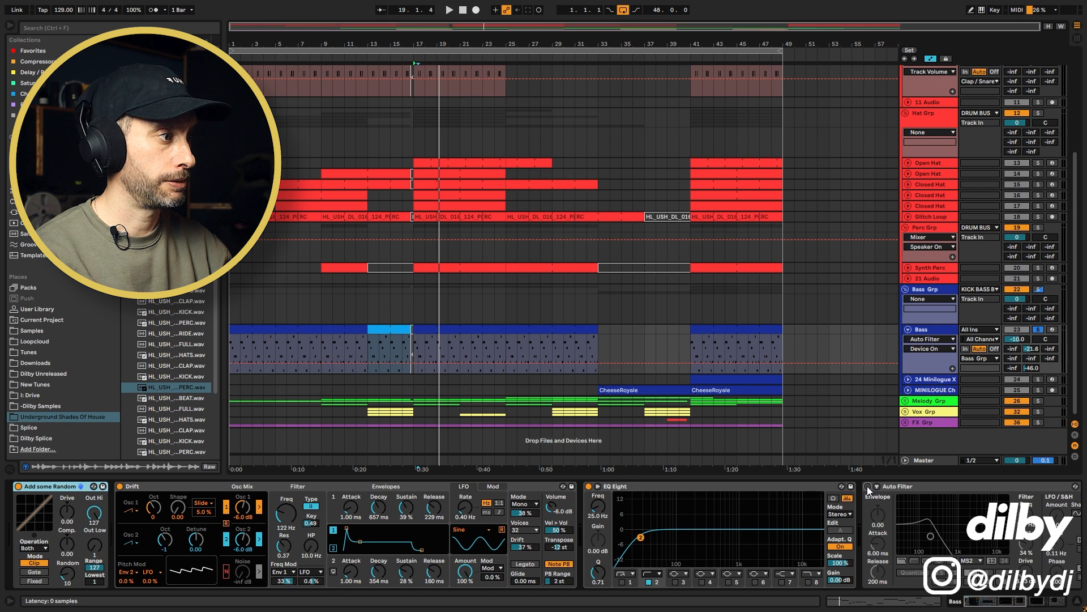
{"action": "left_click", "coordinate": [993, 604]}
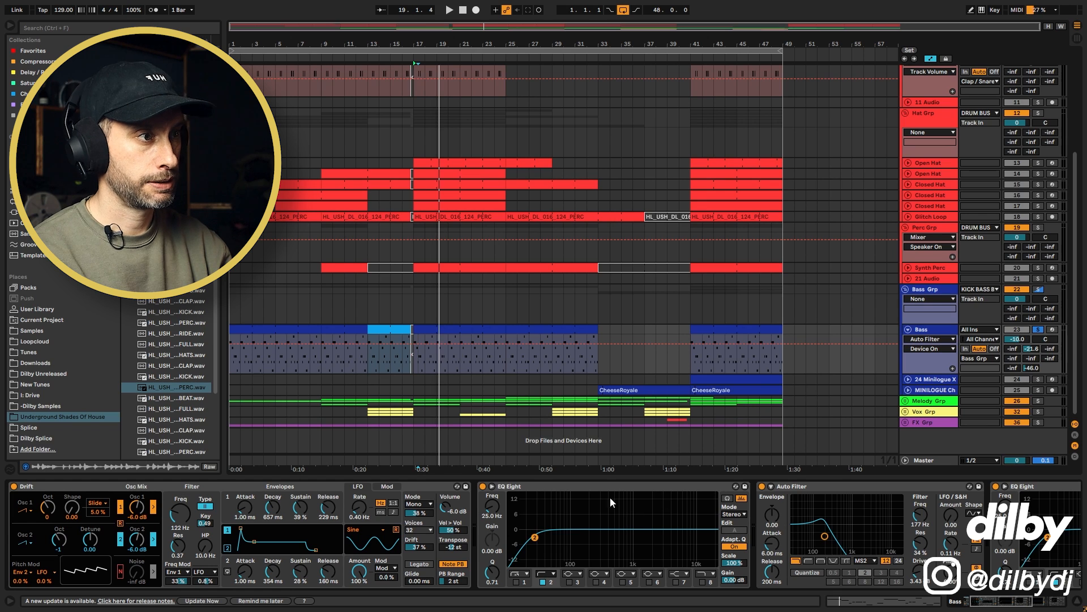
{"action": "key", "text": "space"}
{"action": "left_click", "coordinate": [762, 486]}
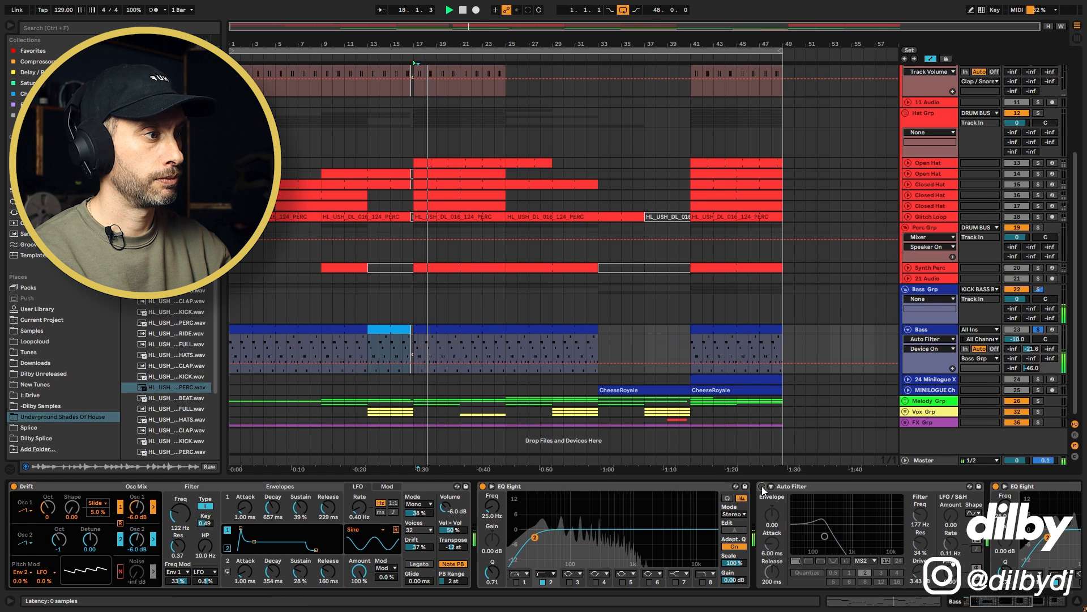
{"action": "left_click", "coordinate": [763, 486]}
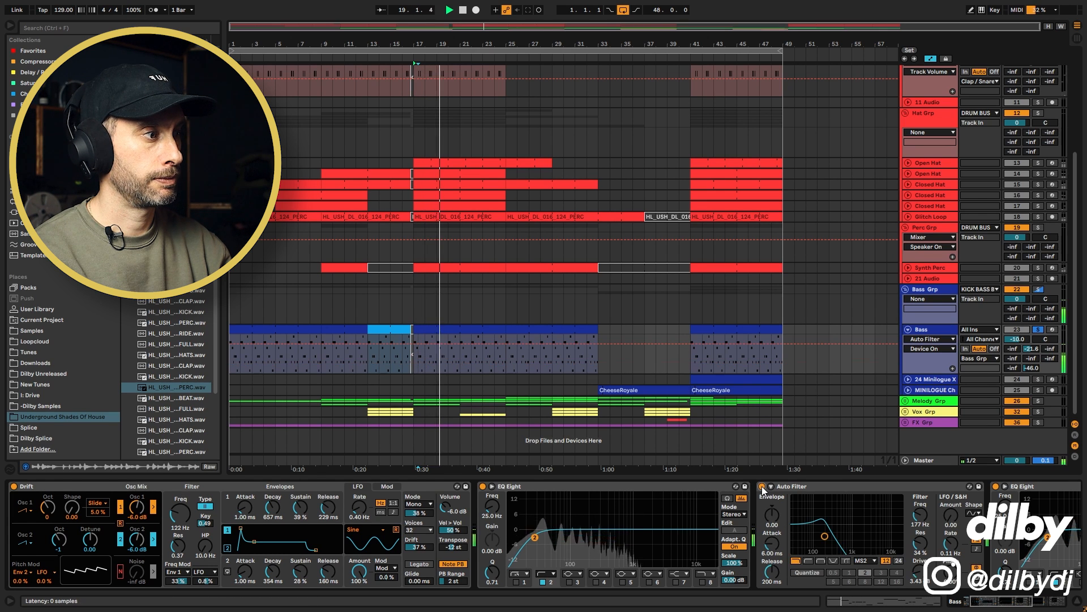
{"action": "key", "text": "space"}
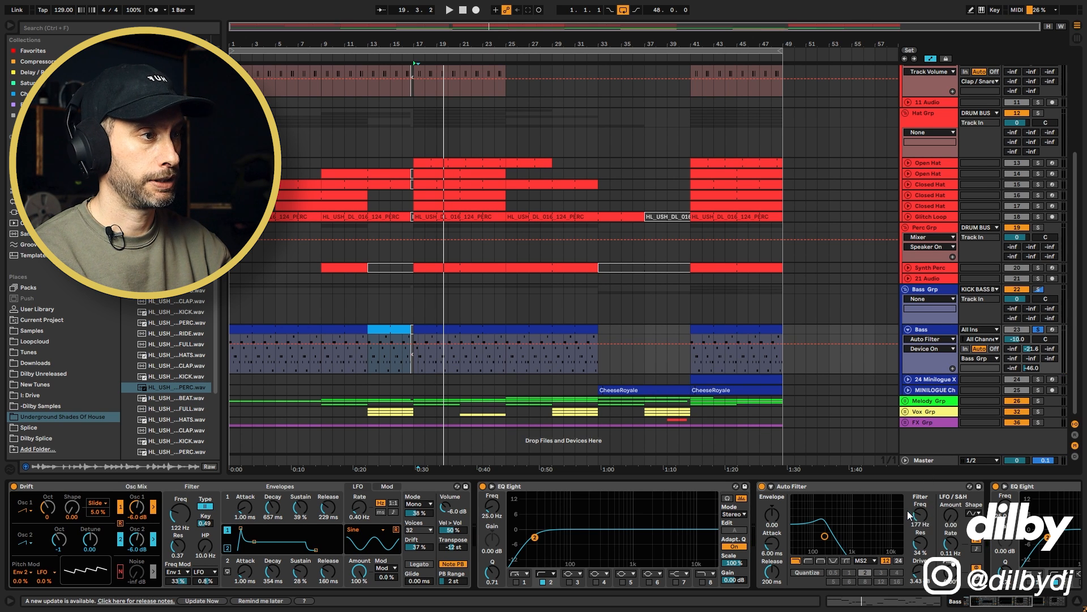
Play the bass while adjusting the Auto Filter's frequency
{"action": "key", "text": "space"}
{"action": "mouse_move", "coordinate": [920, 515]}
{"action": "left_mouse_down"}
{"action": "mouse_move", "coordinate": [920, 495]}
{"action": "mouse_move", "coordinate": [921, 514]}
{"action": "left_mouse_up"}
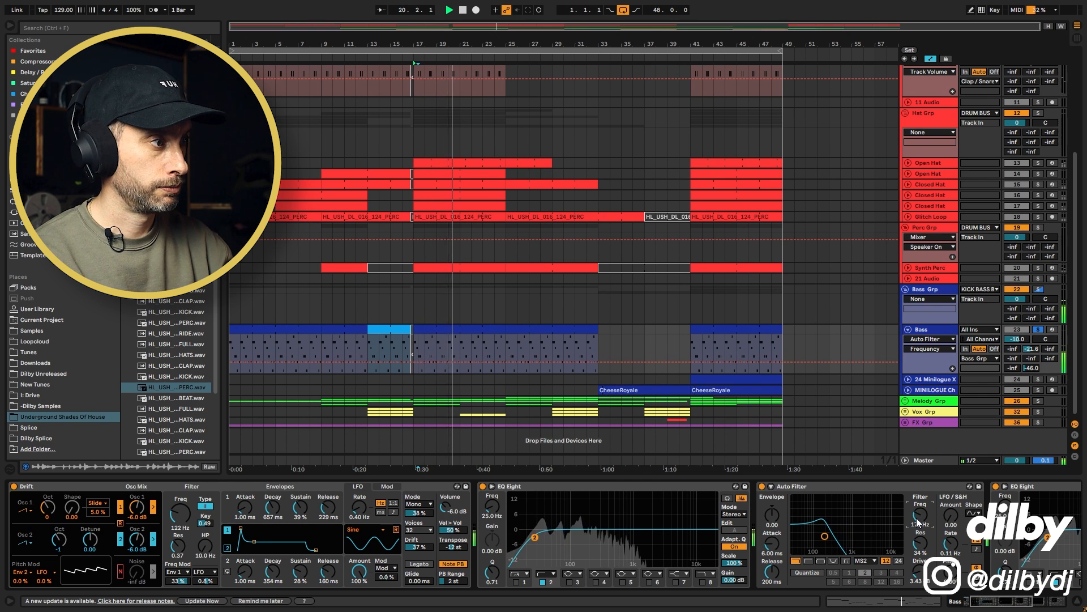
{"action": "key", "text": "space"}
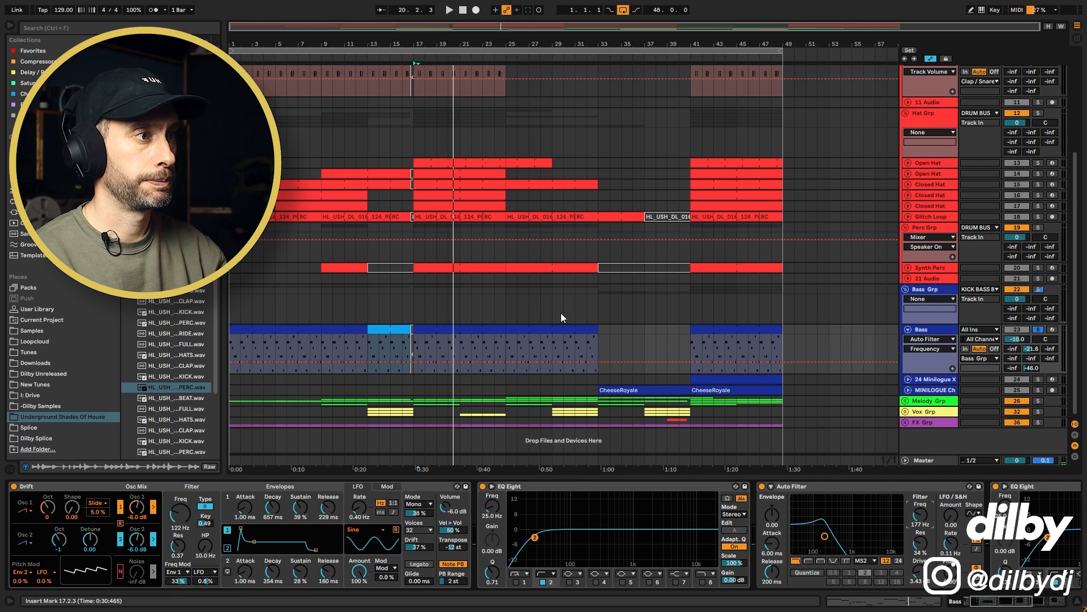
Select the Bass pattern from bar 21 to bar 25 and examine its notes in an enlarged piano roll
{"action": "left_click_drag", "start_coordinate": [505, 334], "coordinate": [456, 337]}
{"action": "double_click", "coordinate": [456, 334]}
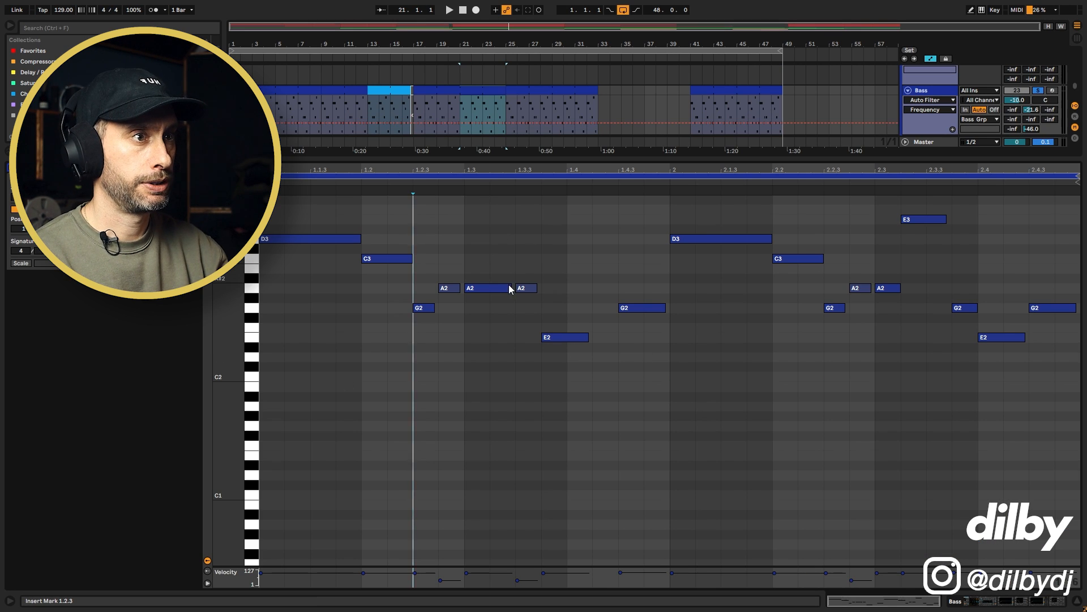
{"action": "scroll", "coordinate": [602, 299], "scroll_direction": "up", "scroll_amount": 2}
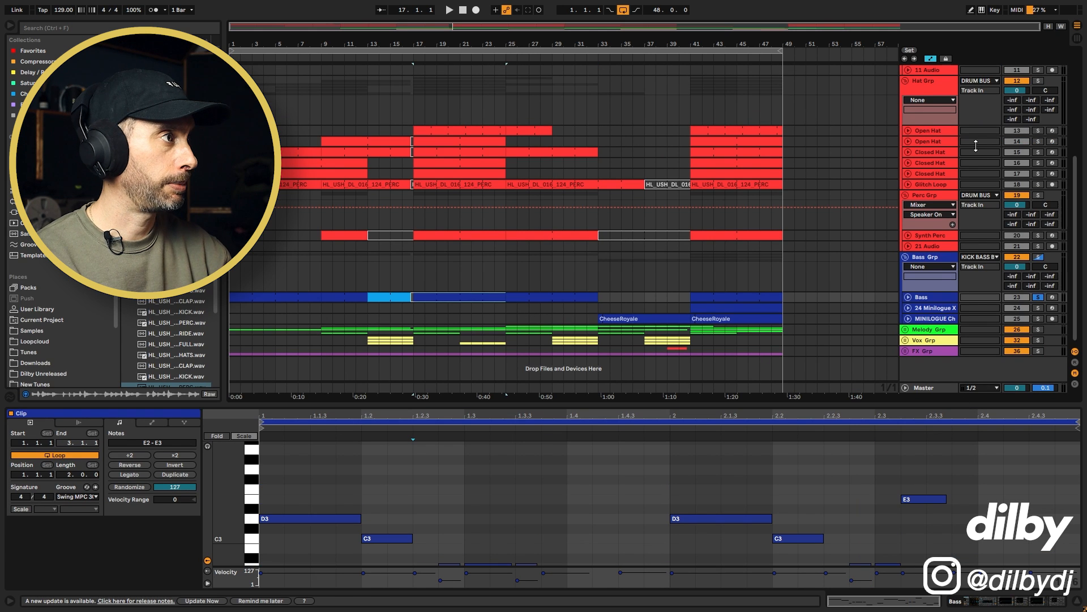
Solo the Kick Bass Bus and play the kick and bass together from bar 17 with the bass notes in view
{"action": "scroll", "coordinate": [1031, 129], "scroll_direction": "up", "scroll_amount": 6}
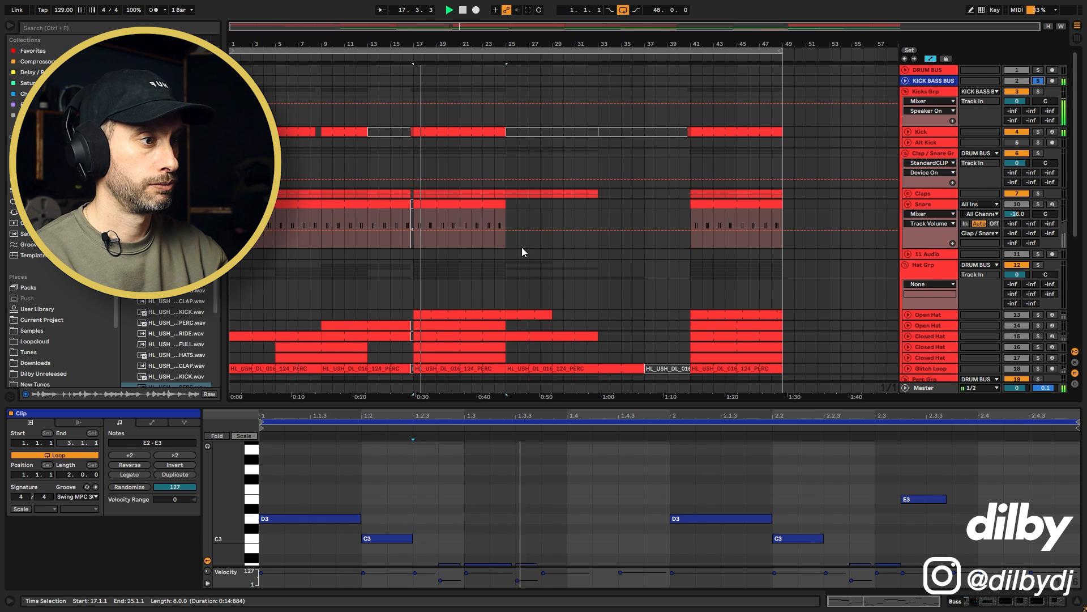
{"action": "scroll", "coordinate": [478, 273], "scroll_direction": "down", "scroll_amount": 2}
{"action": "scroll", "coordinate": [476, 276], "scroll_direction": "down", "scroll_amount": 2}
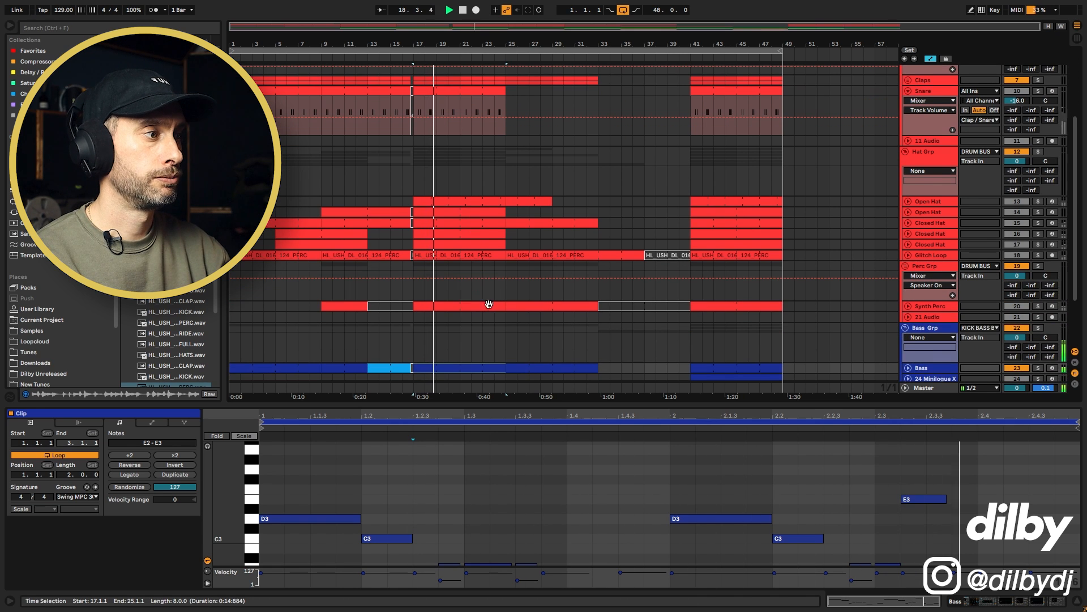
{"action": "scroll", "coordinate": [640, 505], "scroll_direction": "down", "scroll_amount": 3}
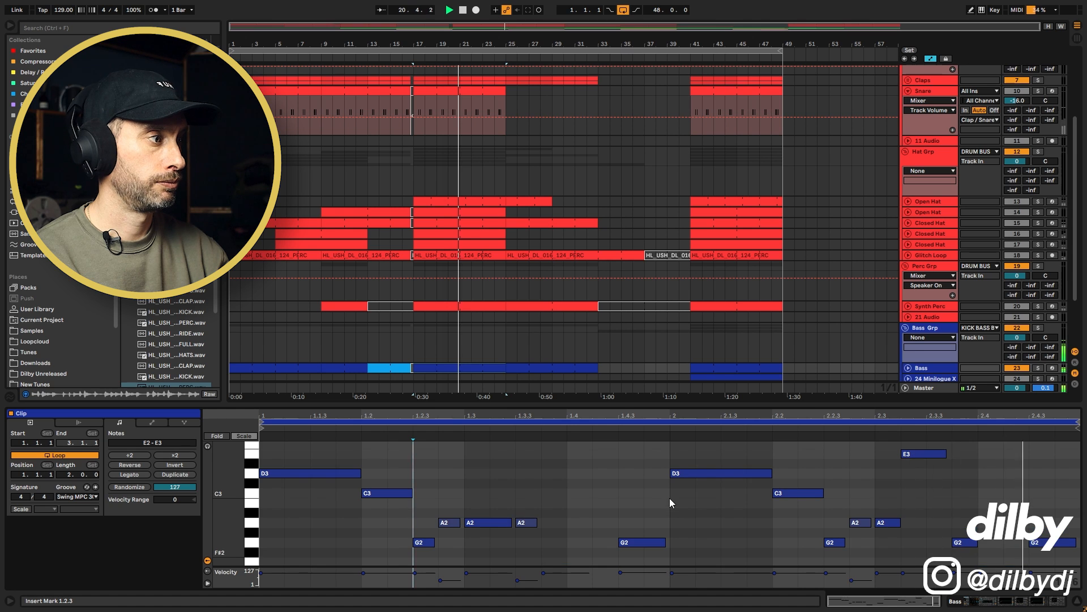
{"action": "key", "text": "space"}
Clear the solo and select the Bass group from bar 17 to bar 25
{"action": "left_click", "coordinate": [506, 331]}
{"action": "left_click_drag", "start_coordinate": [506, 331], "coordinate": [410, 339]}
{"action": "scroll", "coordinate": [682, 317], "scroll_direction": "down", "scroll_amount": 3}
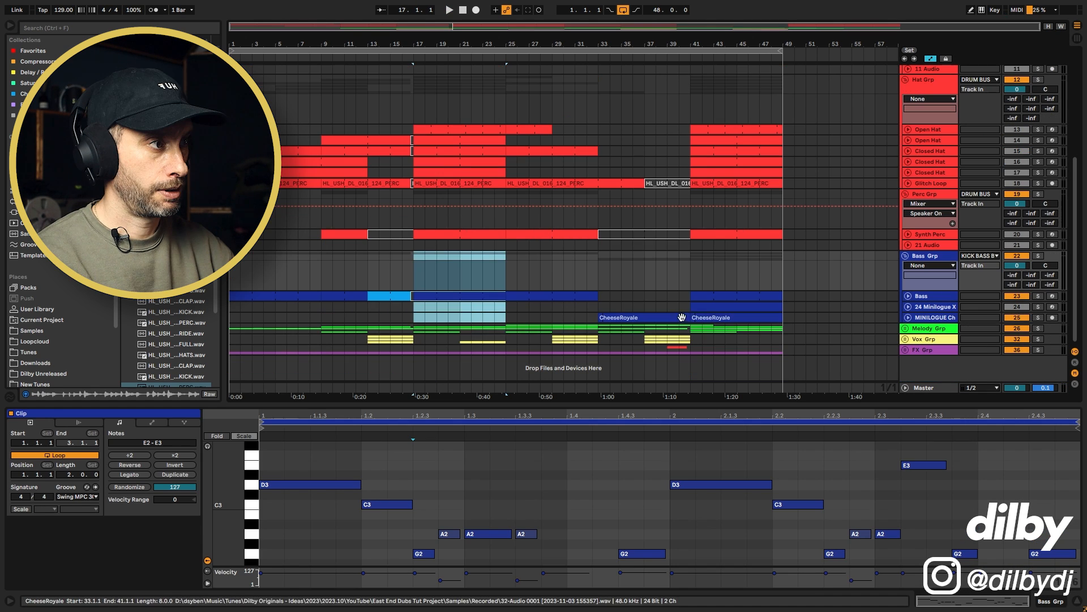
Unfold the Melody group and inspect the CheeseRoyale audio clip at bar 41 in the Bass group
{"action": "left_click", "coordinate": [575, 318]}
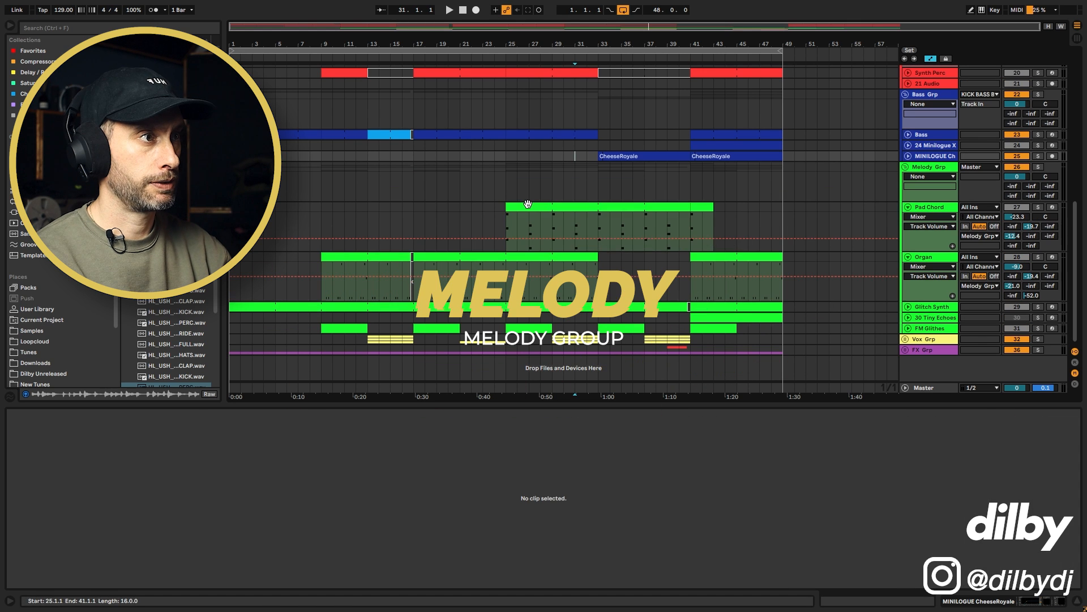
{"action": "left_click", "coordinate": [527, 204]}
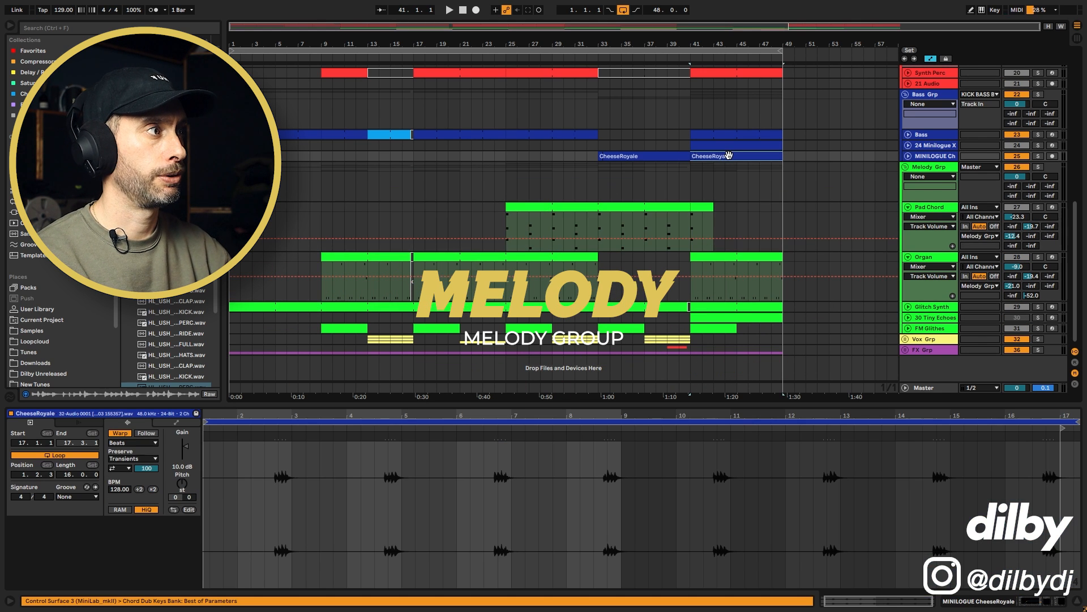
{"action": "left_click", "coordinate": [414, 187]}
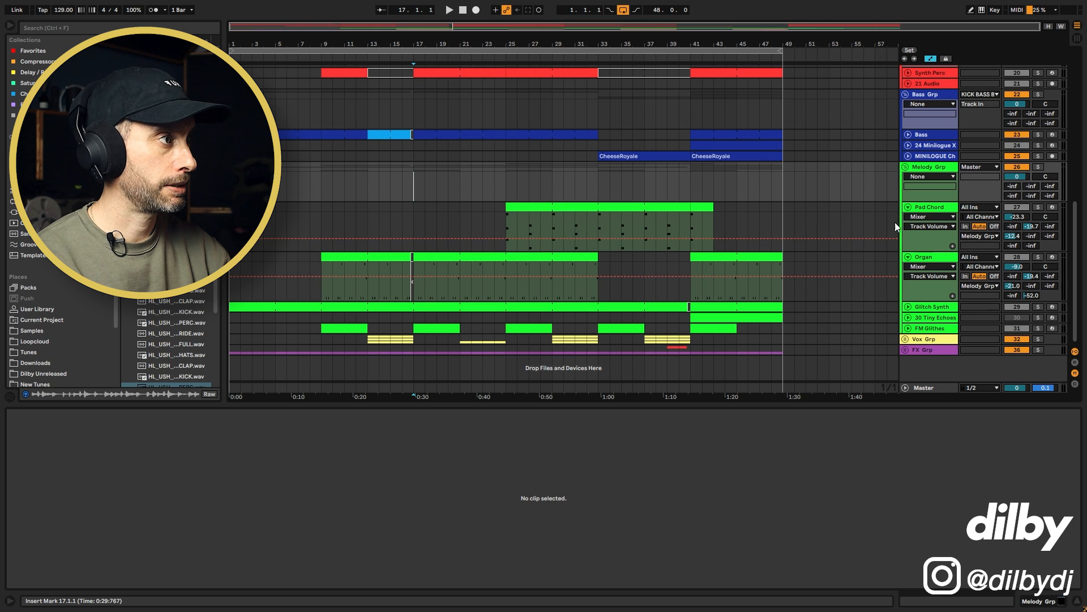
Select the Pad Chord pattern from bar 25 to bar 41, solo the track and play it
{"action": "left_click_drag", "start_coordinate": [690, 222], "coordinate": [527, 222]}
{"action": "left_click", "coordinate": [1034, 207]}
{"action": "key", "text": "space"}
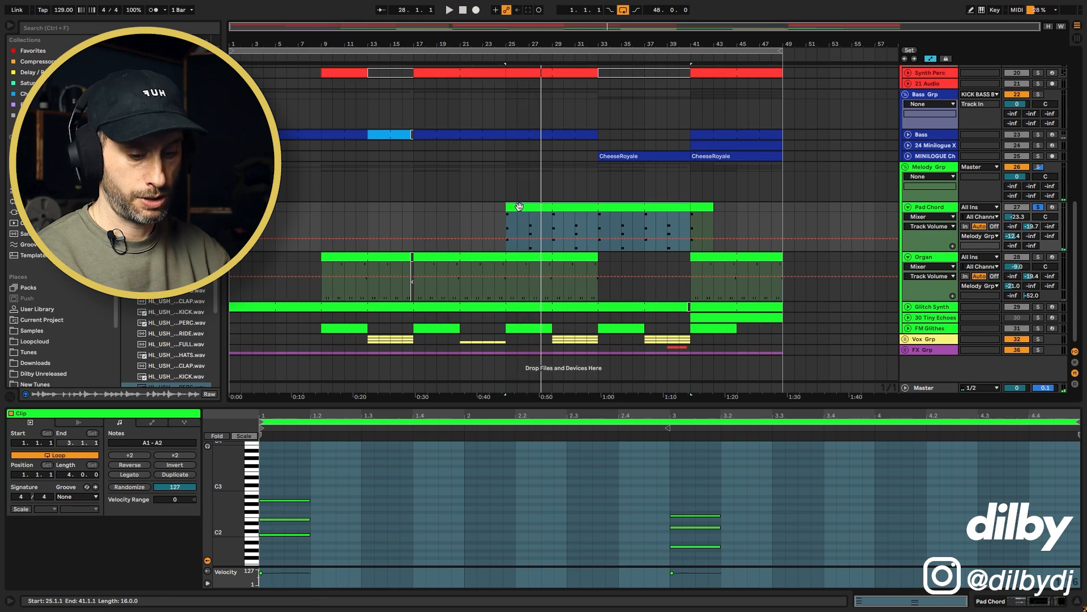
Show the Pad Chord track's device chain and open the Kickstart 2 plug-in window
{"action": "key", "text": "shift+Tab"}
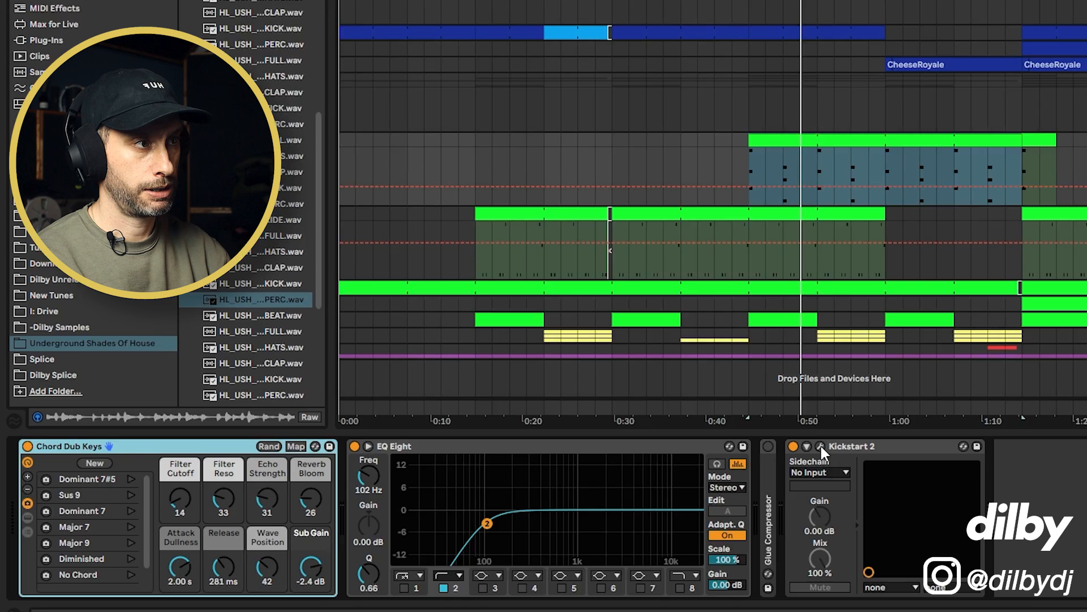
{"action": "left_click", "coordinate": [930, 429]}
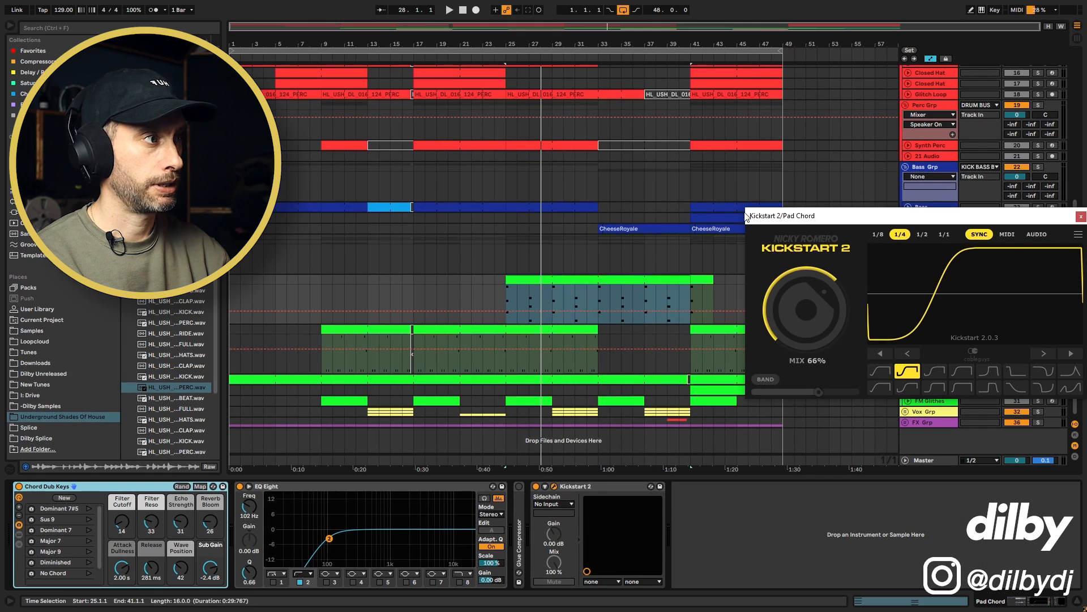
Close the Kickstart 2 plug-in window and place the insert marker at bar 23 on the Pad Chord track
{"action": "left_click_drag", "start_coordinate": [839, 217], "coordinate": [540, 218]}
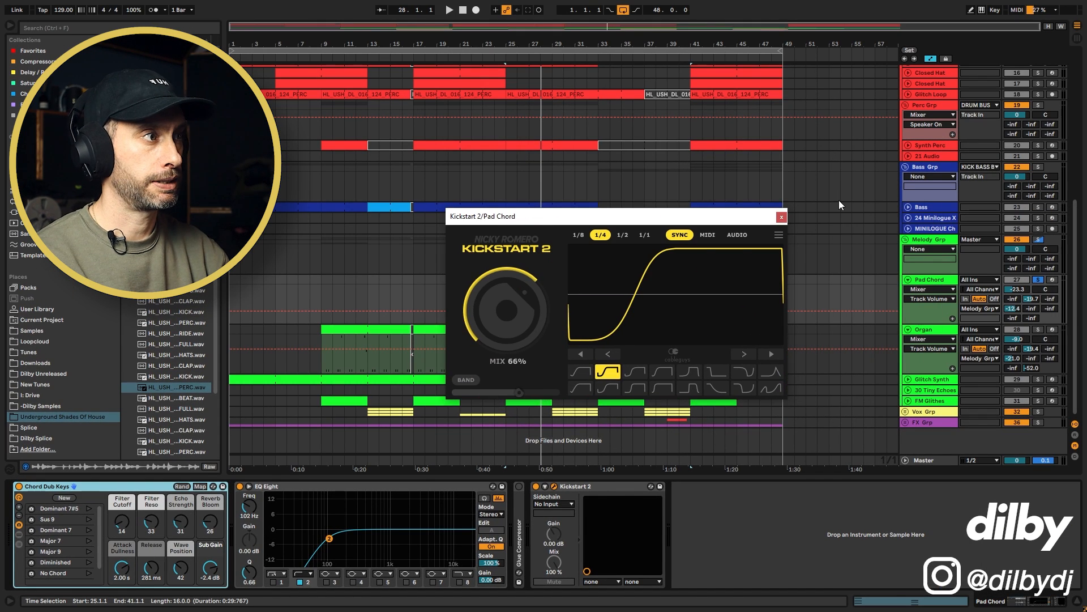
{"action": "left_click", "coordinate": [781, 217]}
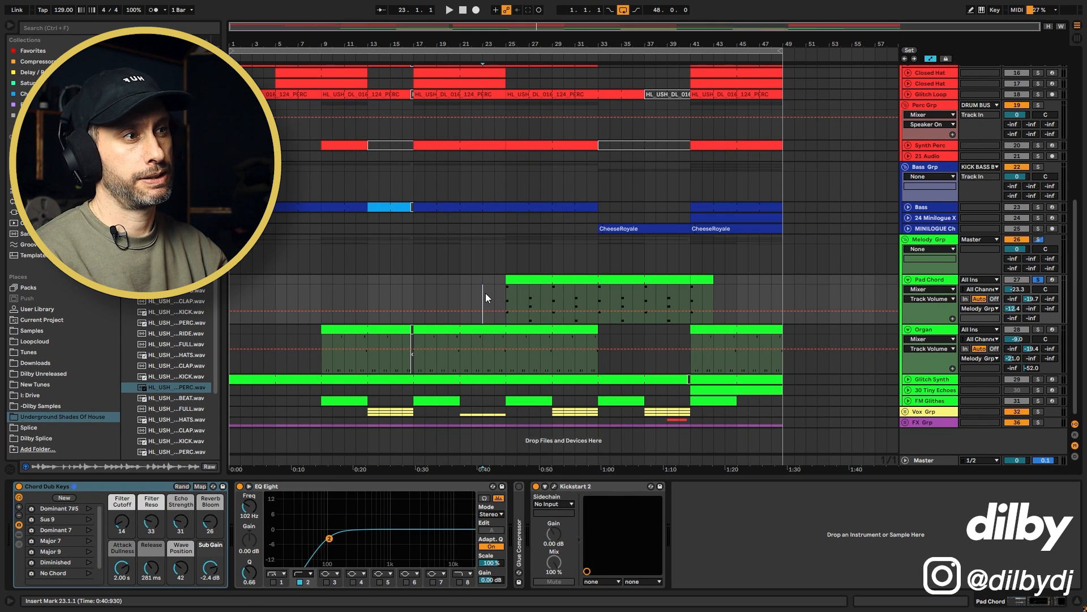
{"action": "left_click", "coordinate": [485, 294]}
{"action": "left_click", "coordinate": [939, 329]}
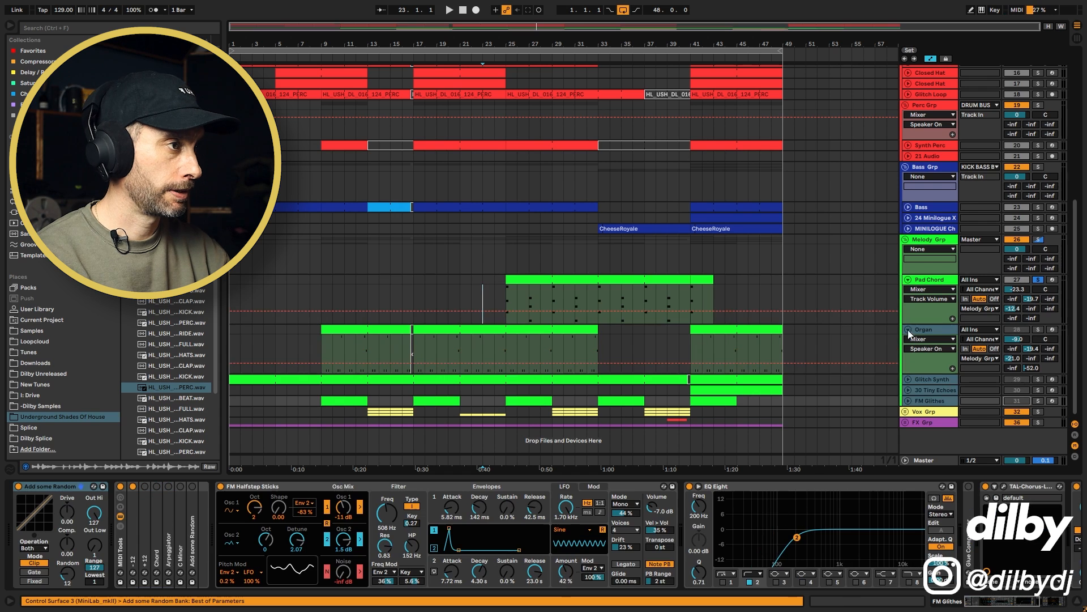
{"action": "left_click", "coordinate": [487, 286]}
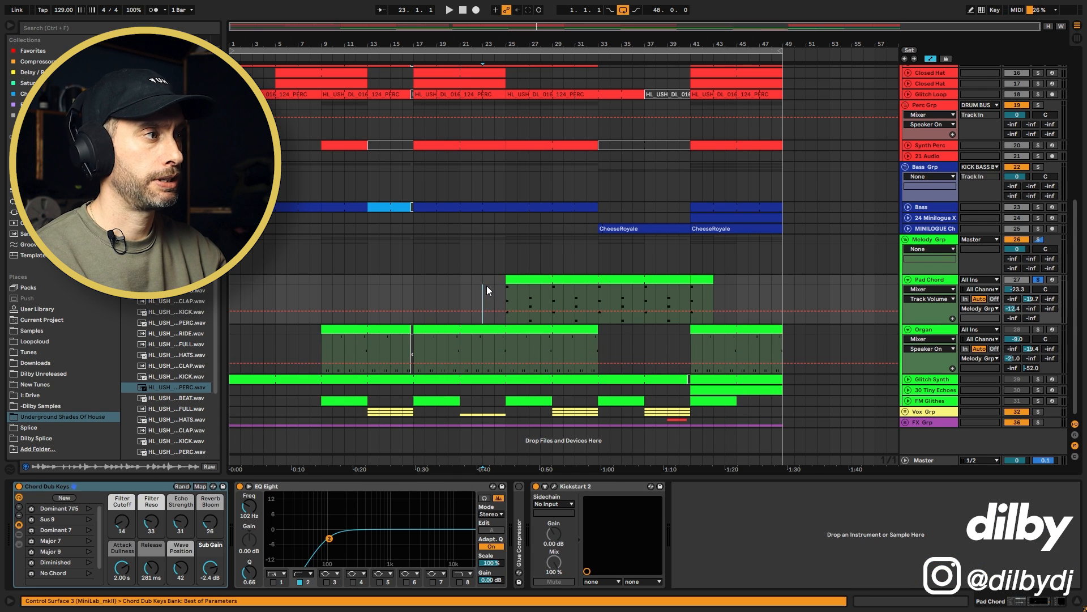
Clear the Pad Chord solo, play the full mix from bar 23 and select the Pad Chord pattern from bar 25 to bar 41
{"action": "left_click", "coordinate": [1039, 280]}
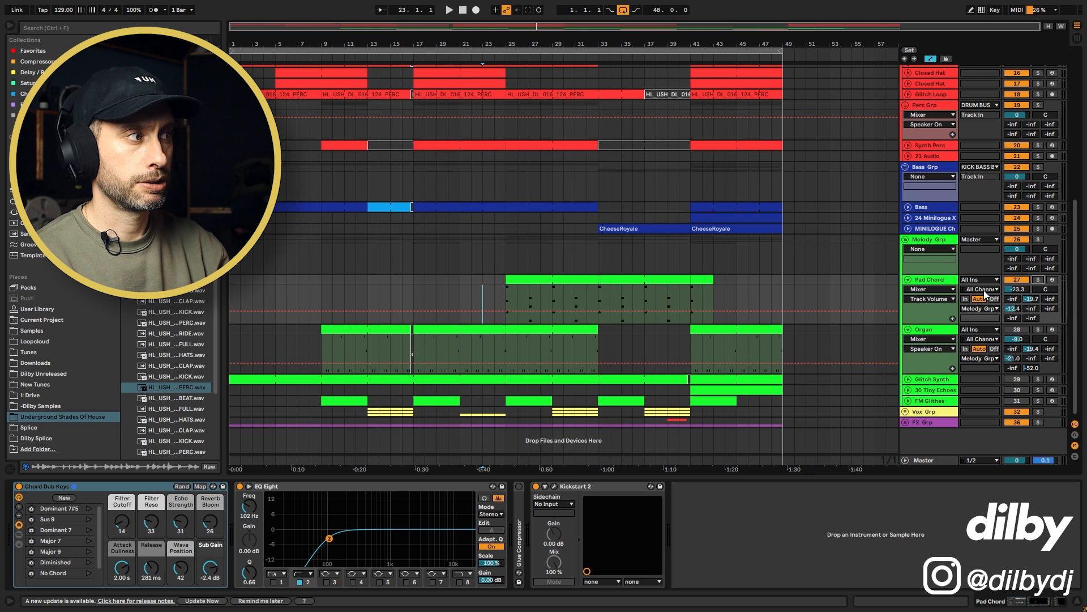
{"action": "left_click", "coordinate": [943, 279]}
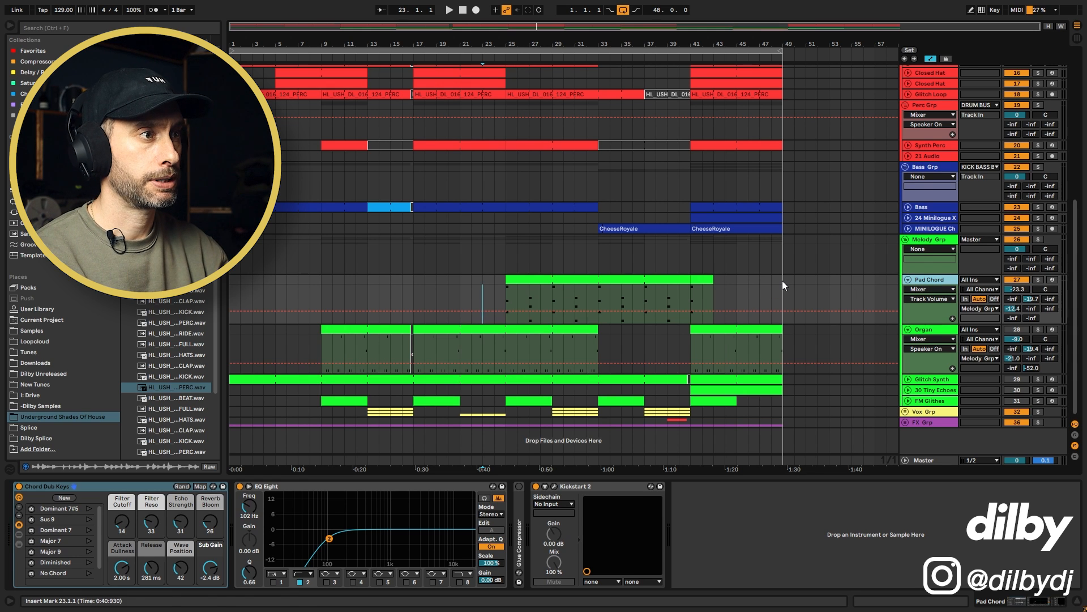
{"action": "key", "text": "space"}
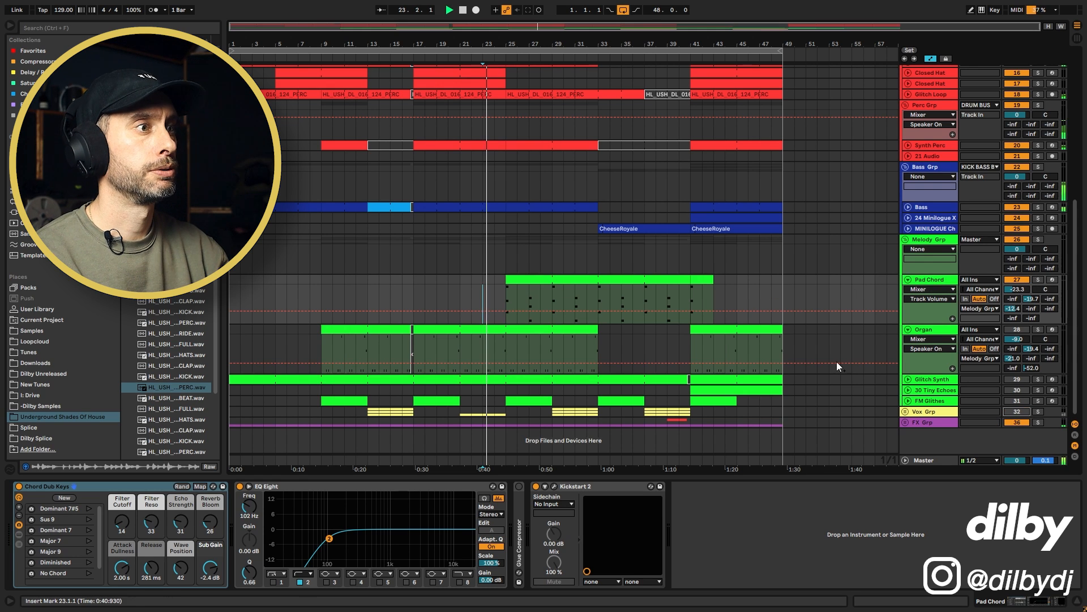
{"action": "left_click", "coordinate": [553, 280]}
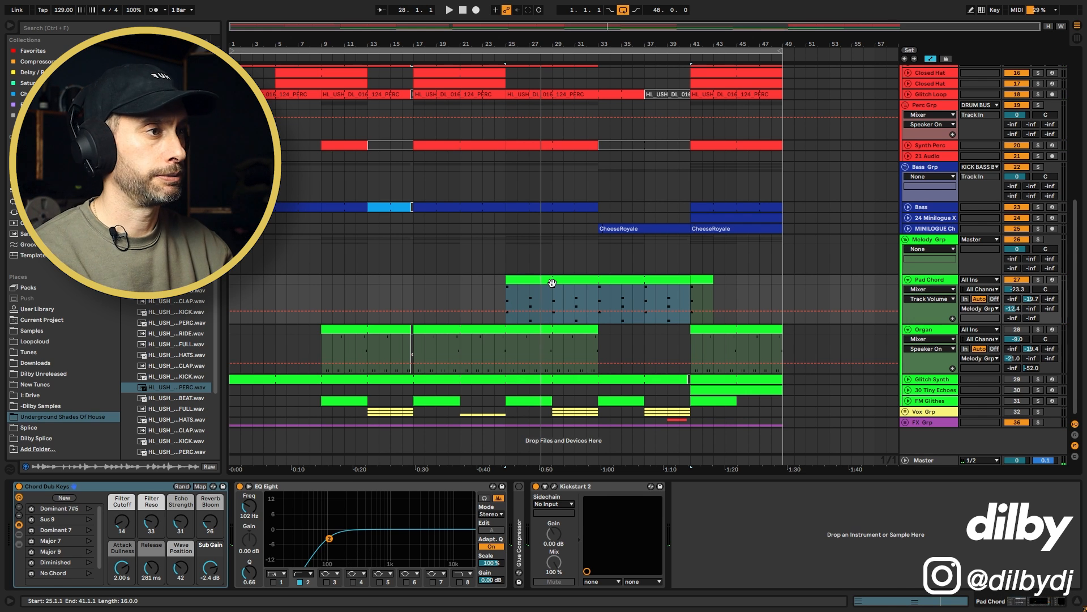
Solo the Organ track and open the notes of its clip from bar 17 to bar 33
{"action": "left_click", "coordinate": [460, 347]}
{"action": "left_click", "coordinate": [1039, 330]}
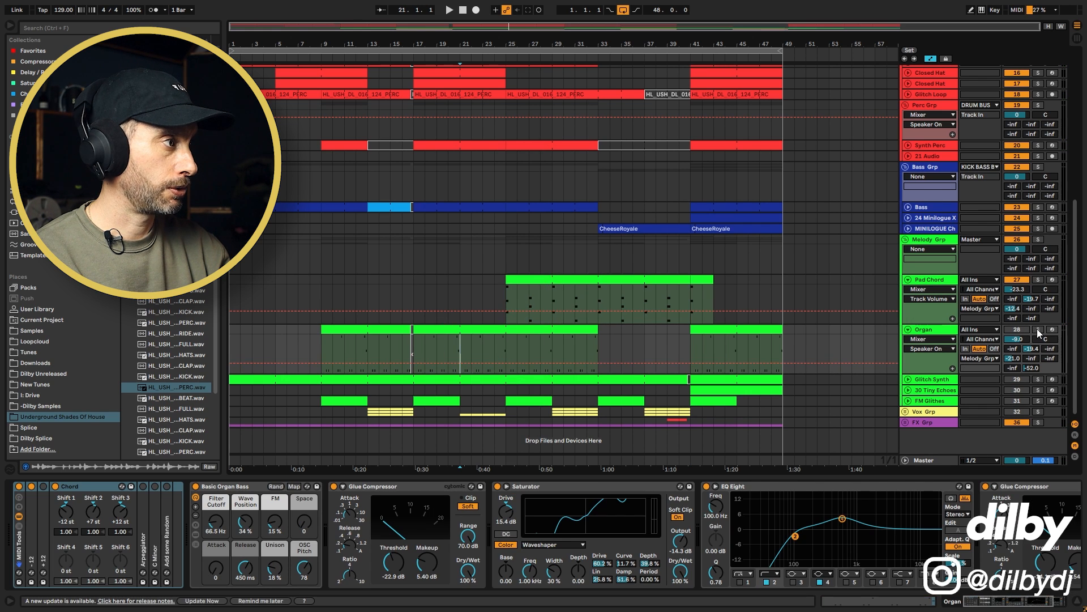
{"action": "double_click", "coordinate": [476, 331]}
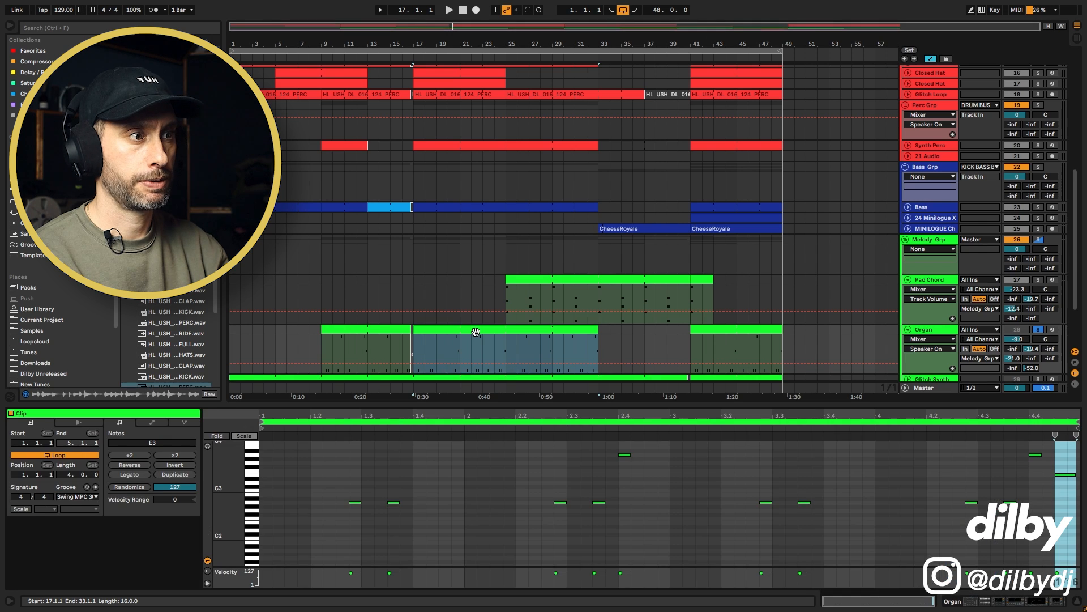
Play the soloed Organ pattern from bar 18 and stop playback
{"action": "left_click", "coordinate": [425, 346]}
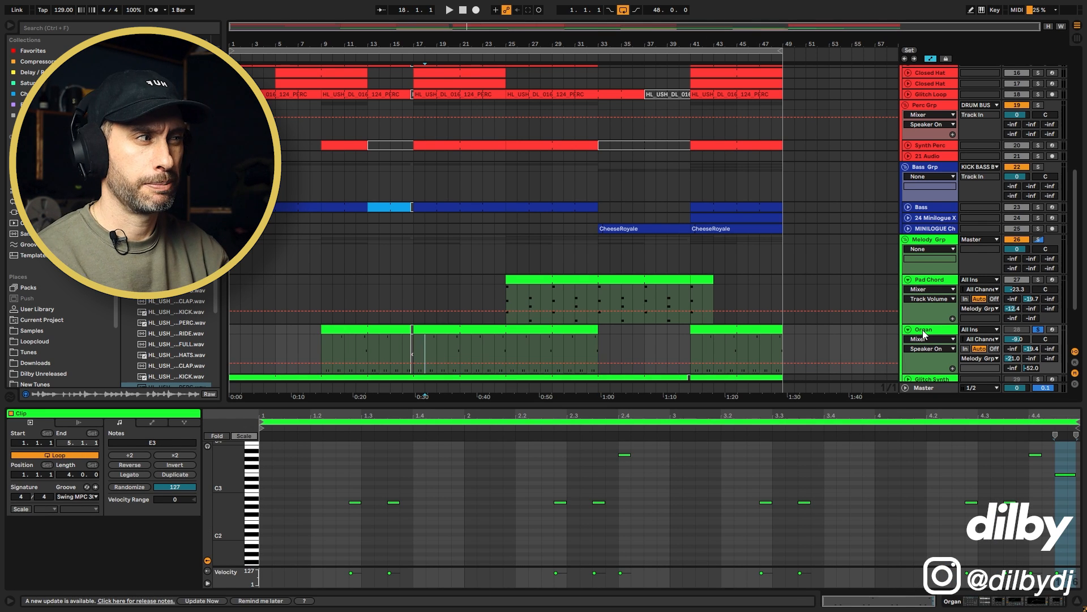
{"action": "left_click", "coordinate": [469, 329]}
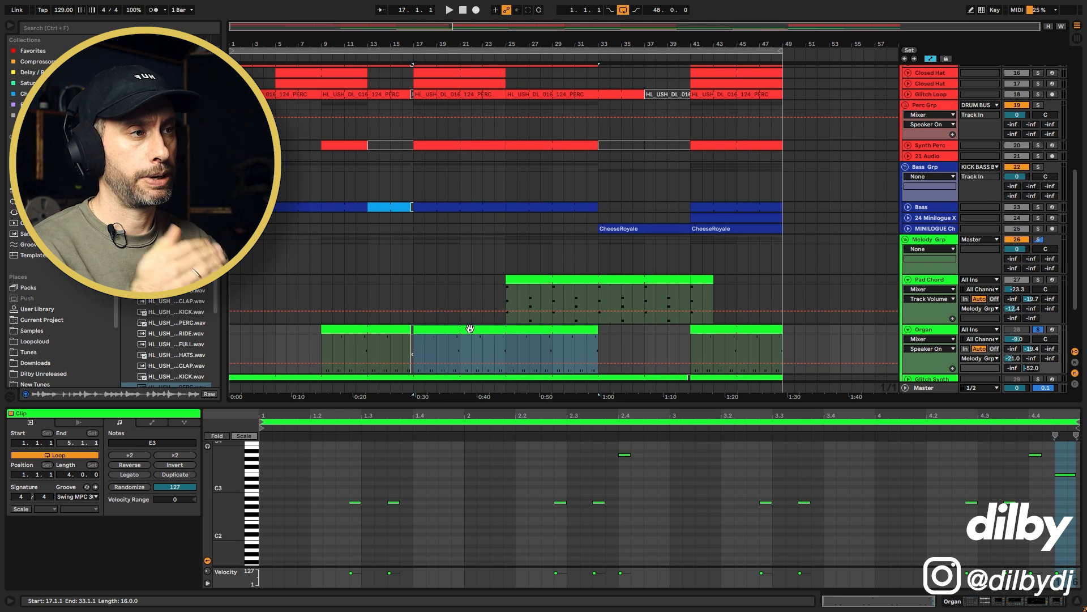
{"action": "left_click", "coordinate": [436, 342]}
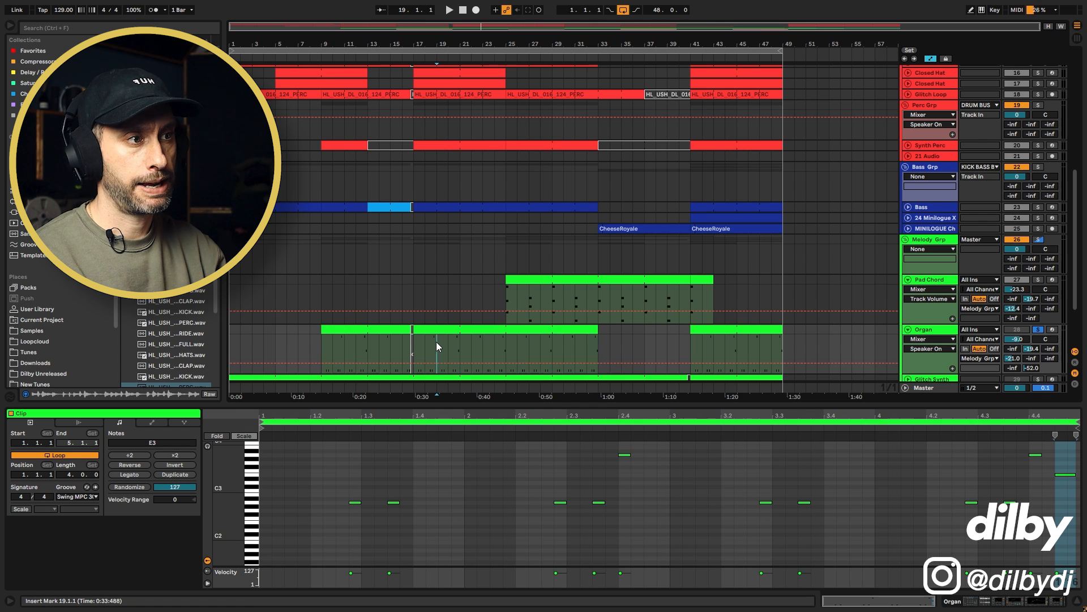
{"action": "left_click", "coordinate": [429, 343]}
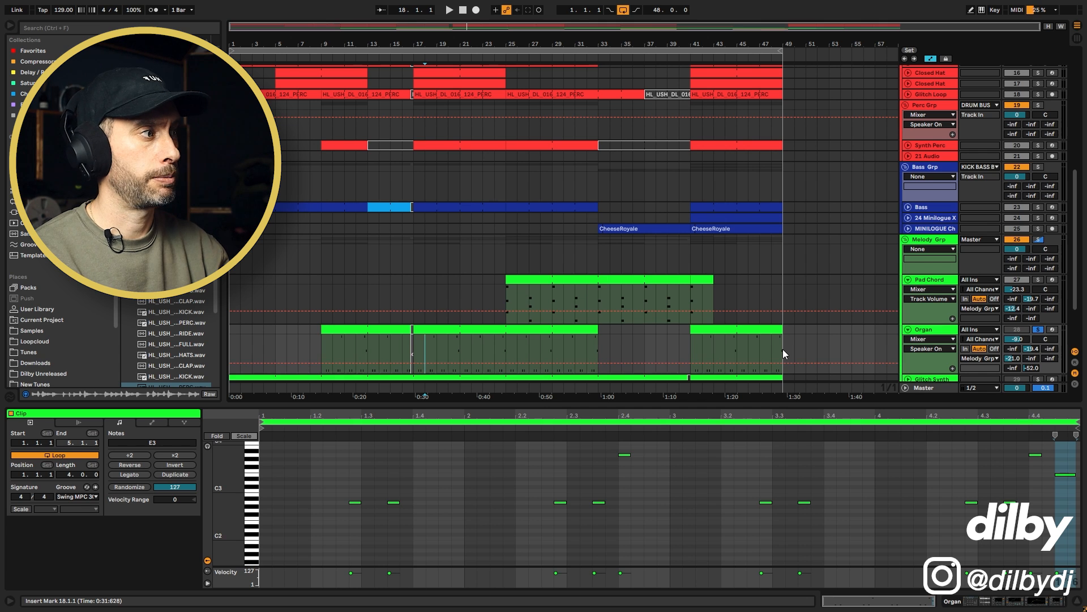
{"action": "key", "text": "space"}
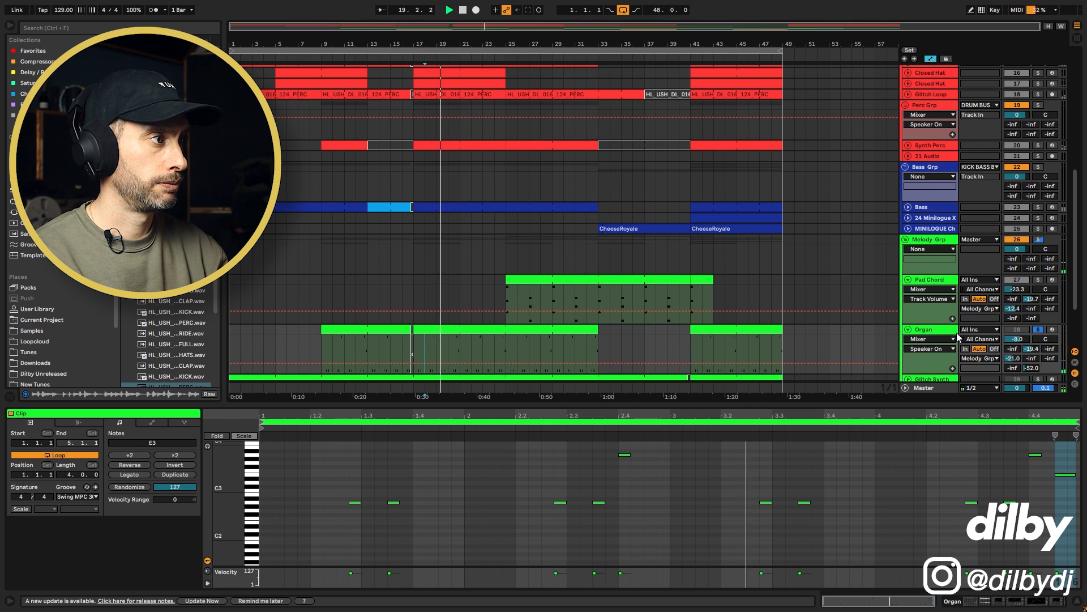
{"action": "key", "text": "space"}
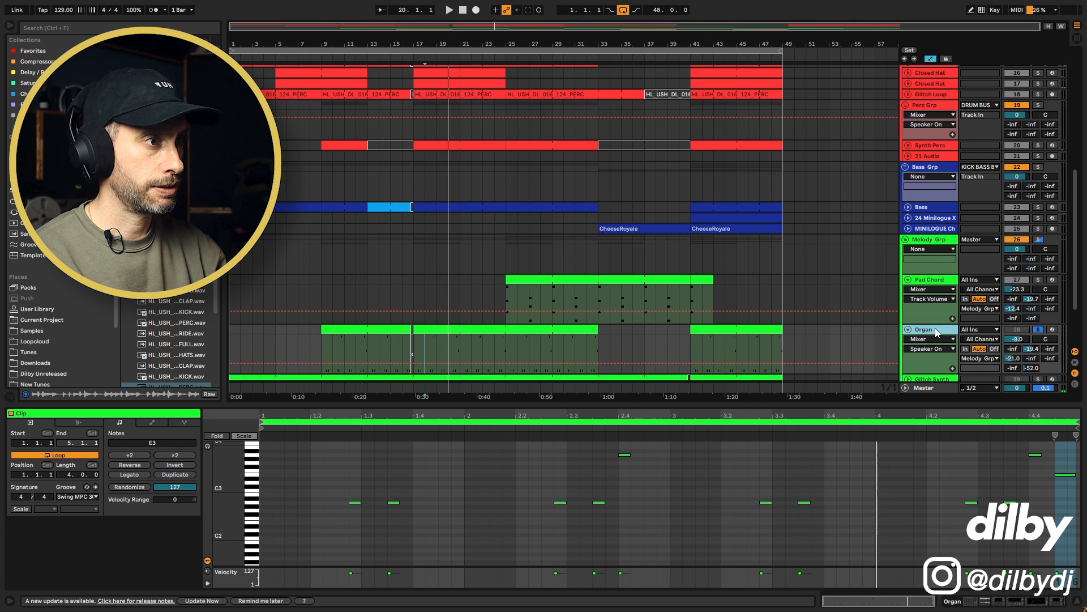
Show the Organ track's device chain and compare its sound with the Chord MIDI effect switched off and on
{"action": "left_click", "coordinate": [936, 328]}
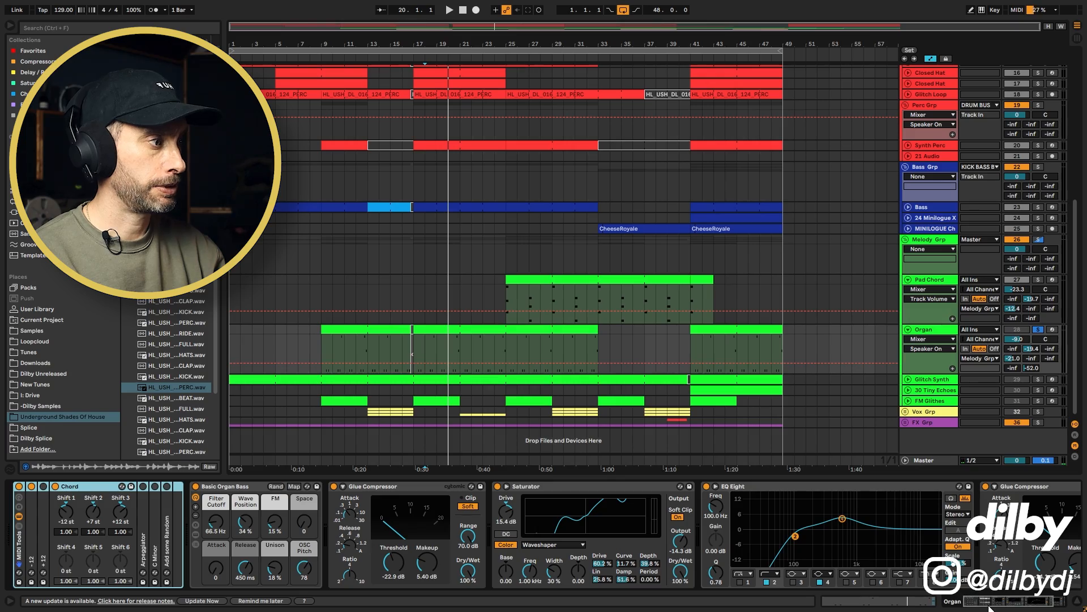
{"action": "left_click_drag", "start_coordinate": [989, 604], "coordinate": [995, 604]}
{"action": "key", "text": "space"}
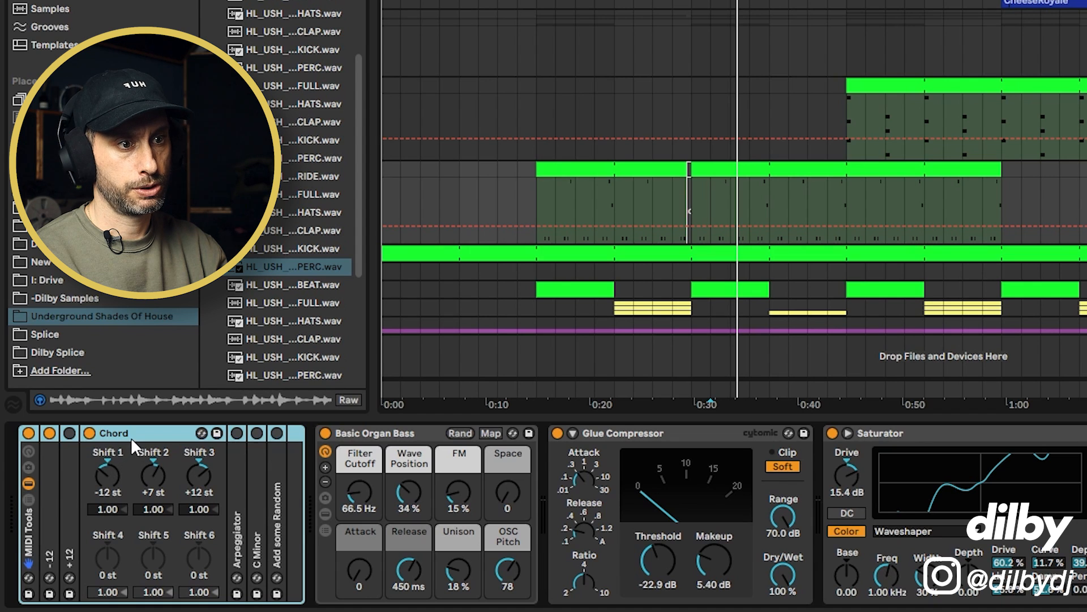
{"action": "left_click", "coordinate": [90, 432]}
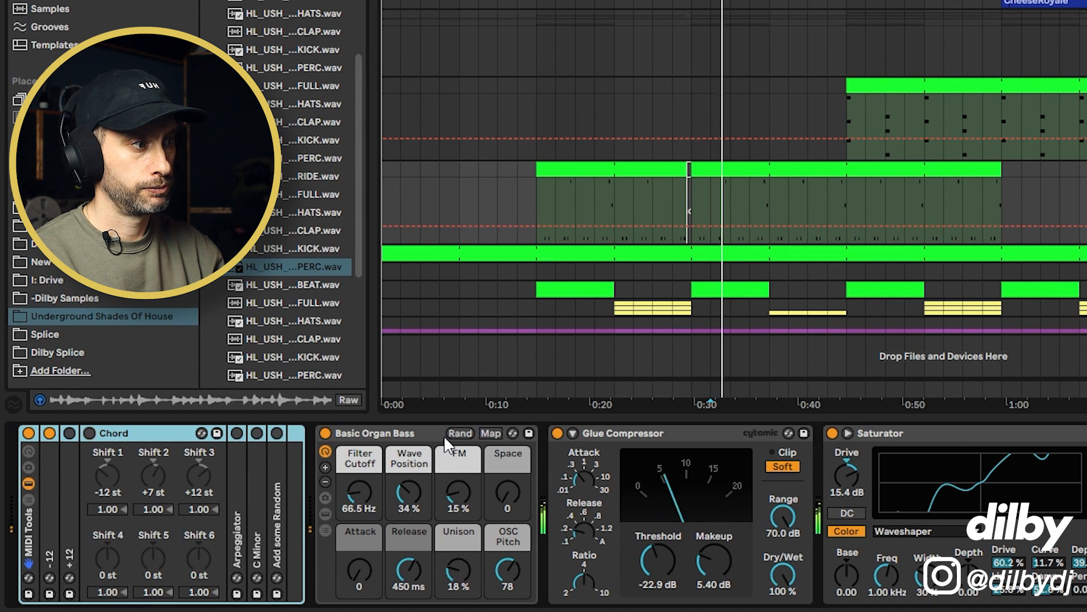
{"action": "left_click", "coordinate": [90, 434]}
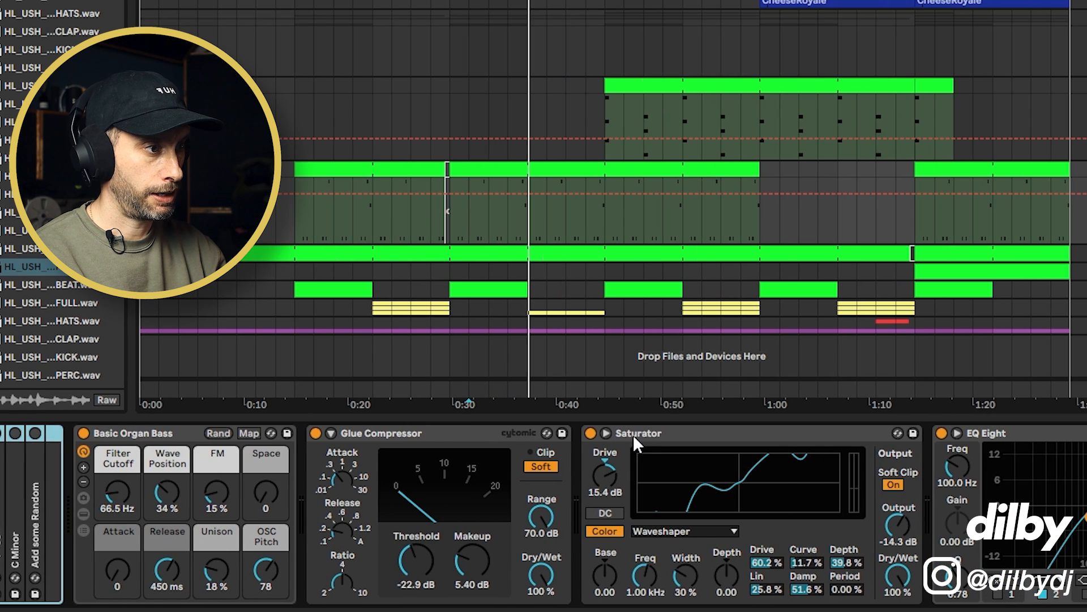
Play the Organ with its Saturator and EQ Eight bypassed, and switch both devices back on during playback
{"action": "left_click", "coordinate": [875, 432]}
{"action": "left_click", "coordinate": [591, 433]}
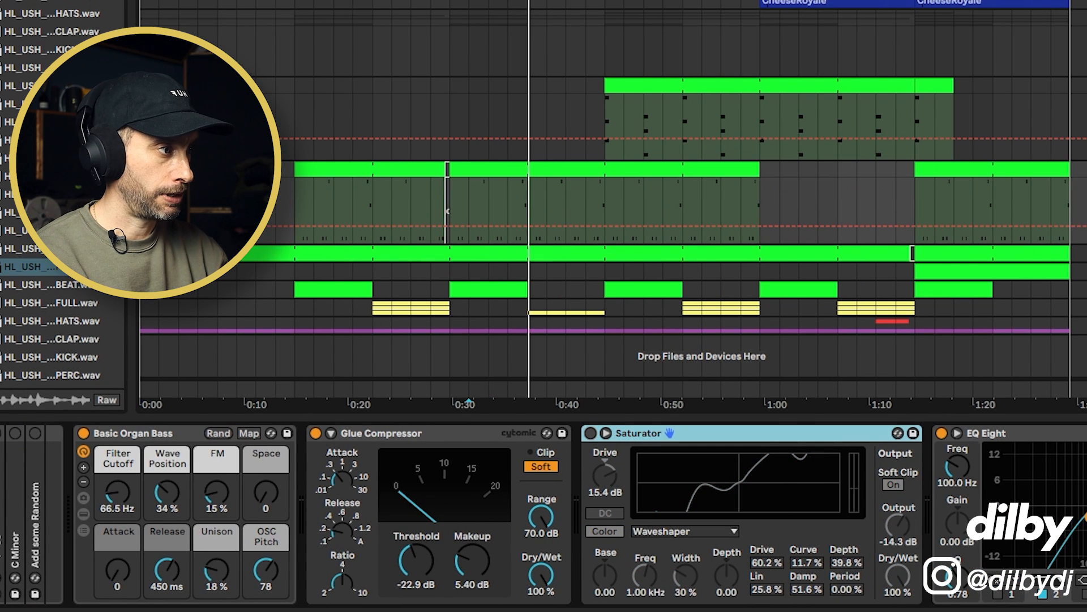
{"action": "left_click", "coordinate": [941, 432]}
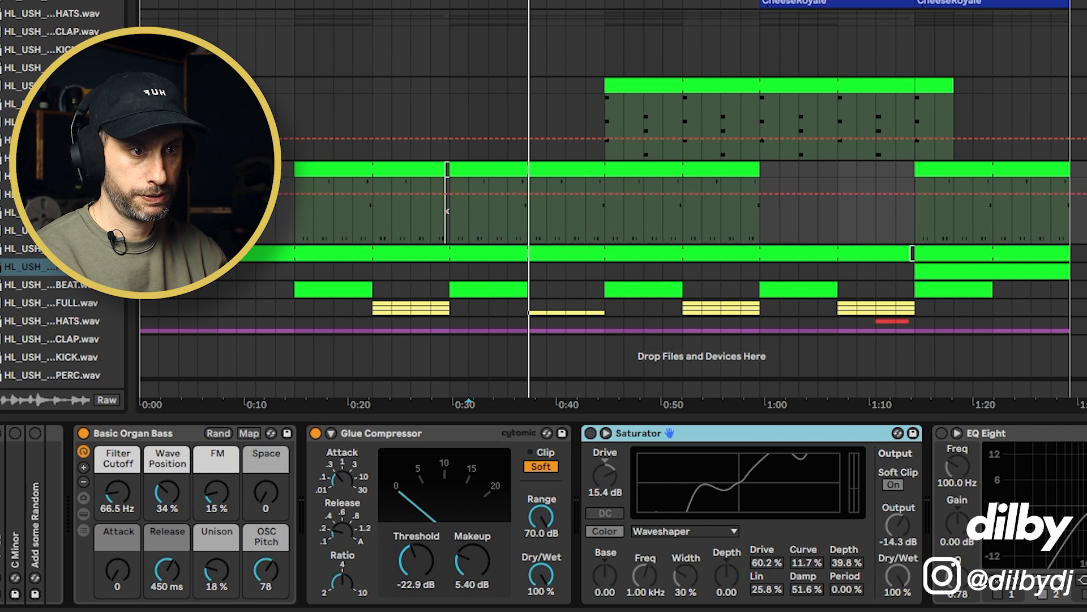
{"action": "key", "text": "space"}
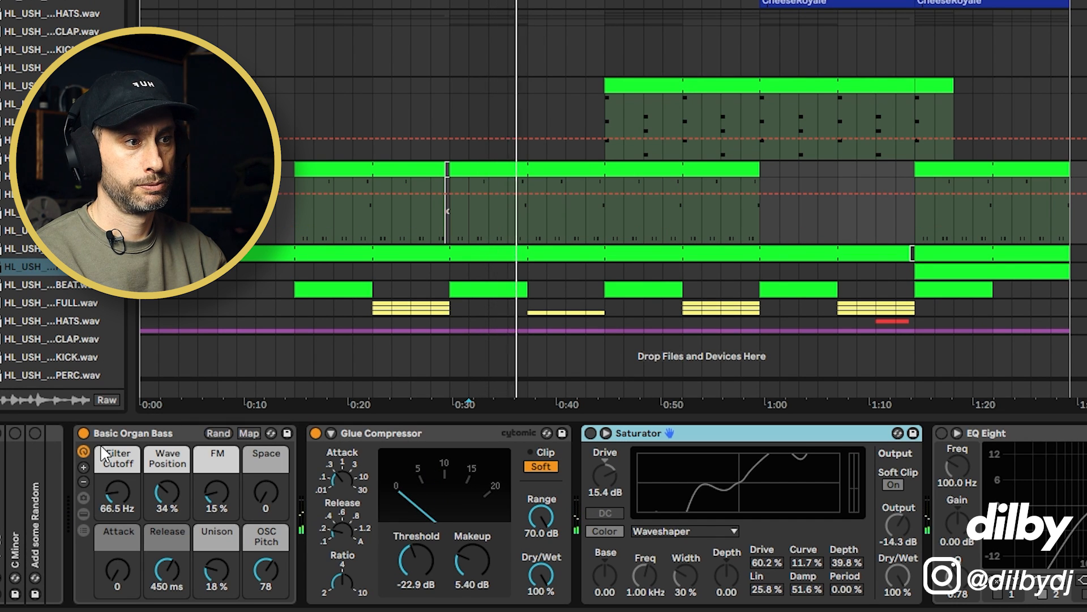
{"action": "left_click", "coordinate": [589, 432]}
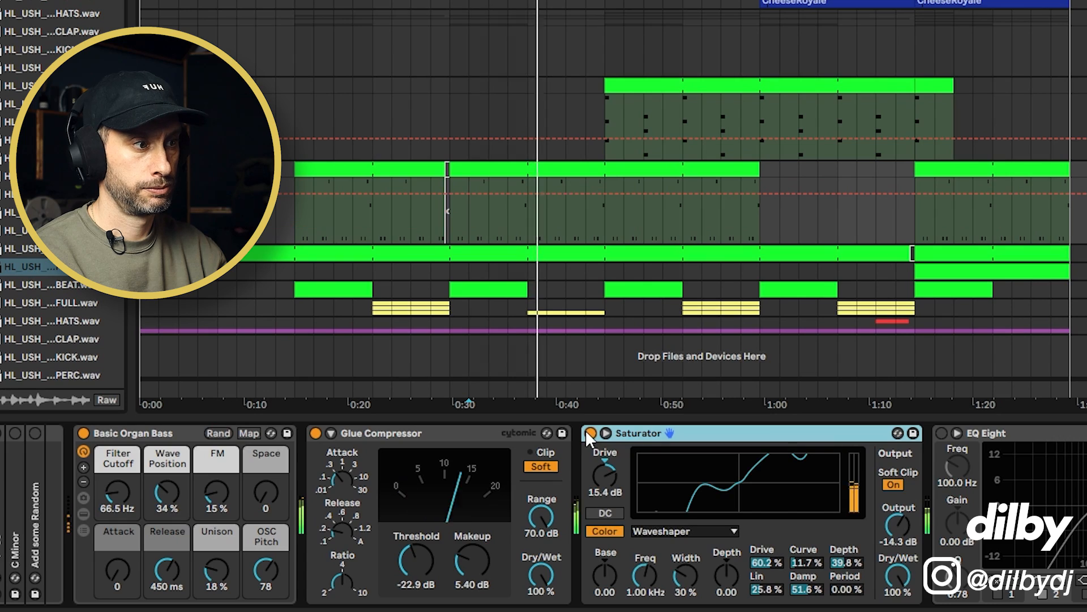
{"action": "left_click", "coordinate": [943, 432]}
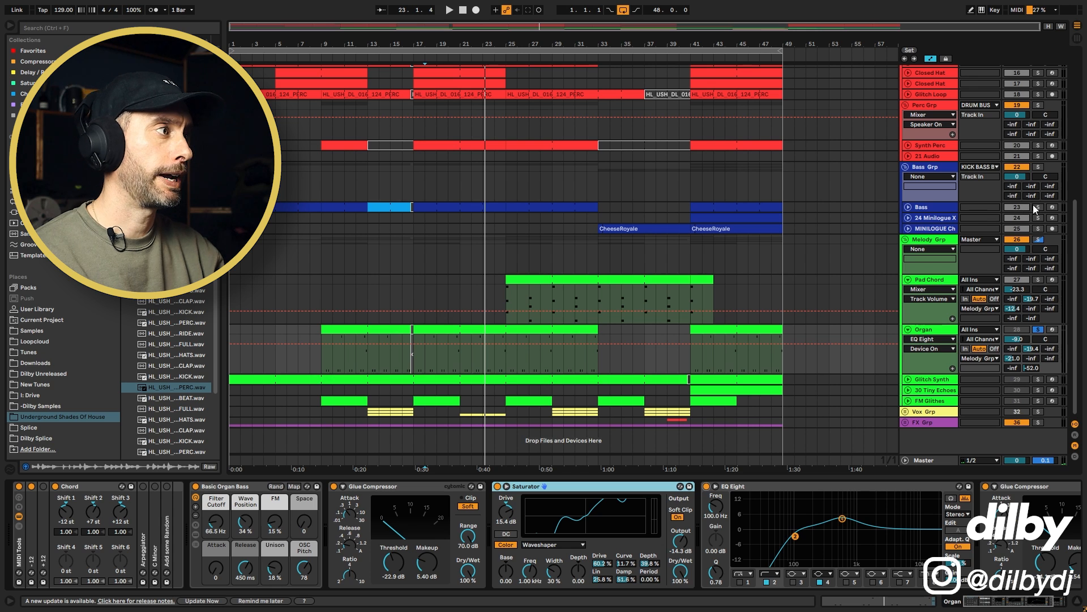
Solo the Bass track together with the Organ and compare the Organ's Saturator off and on from bar 18
{"action": "left_click", "coordinate": [1038, 208]}
{"action": "key", "text": "space"}
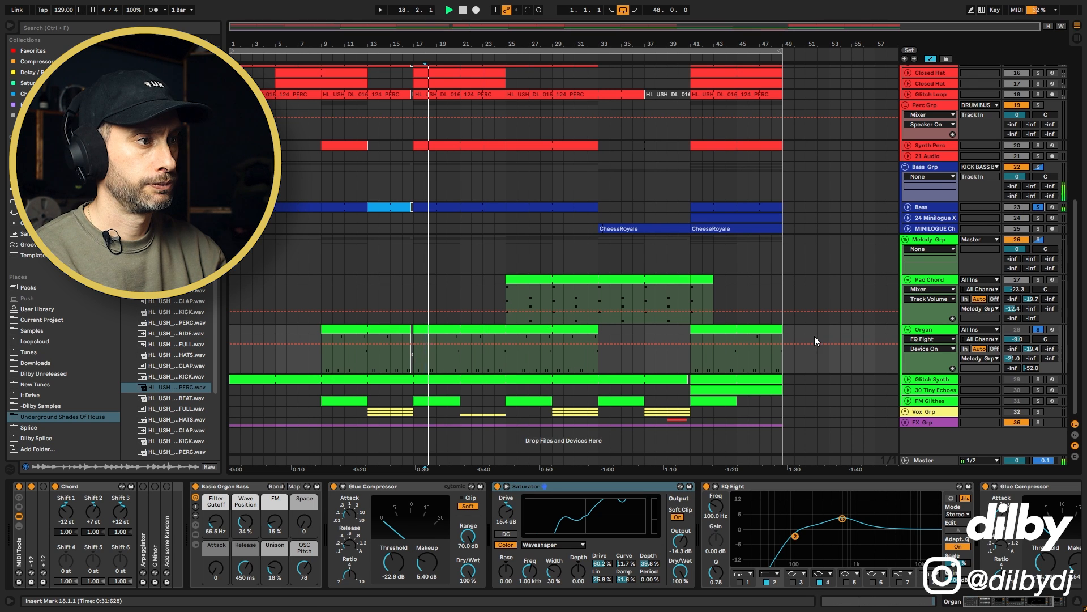
{"action": "left_click", "coordinate": [497, 486]}
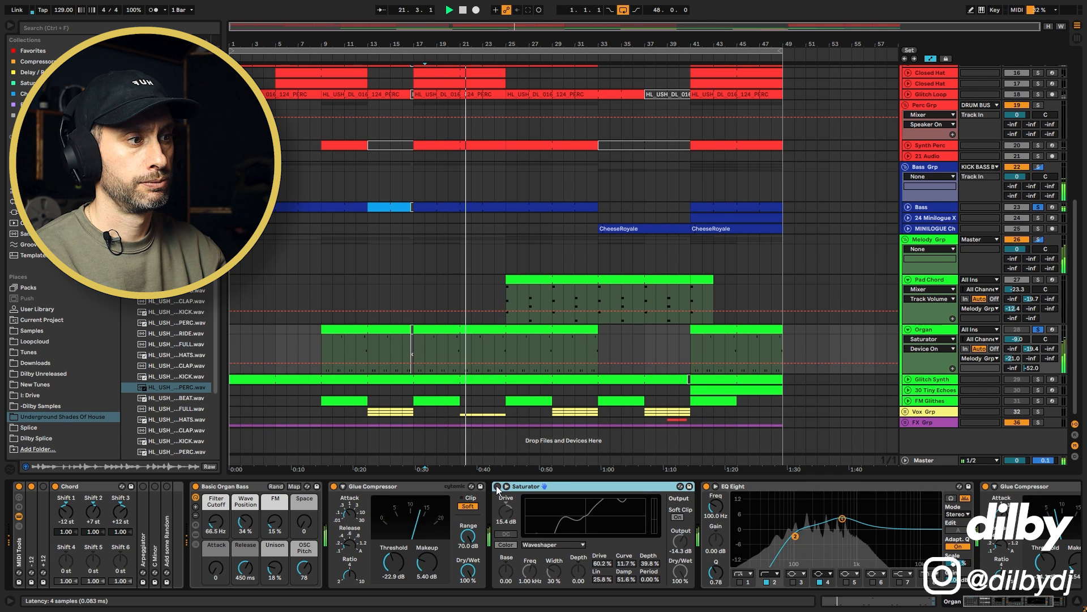
{"action": "left_click", "coordinate": [498, 486]}
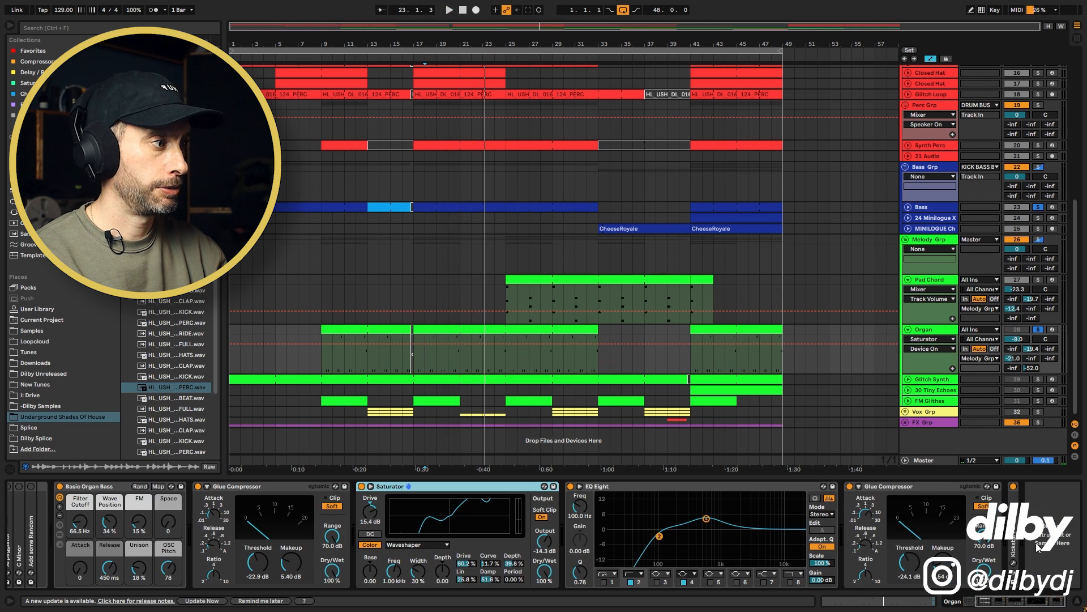
Inspect the Organ's Kickstart 2 and last Glue Compressor, and select the two opening A2 notes in its bar 17 clip
{"action": "left_click", "coordinate": [1014, 532]}
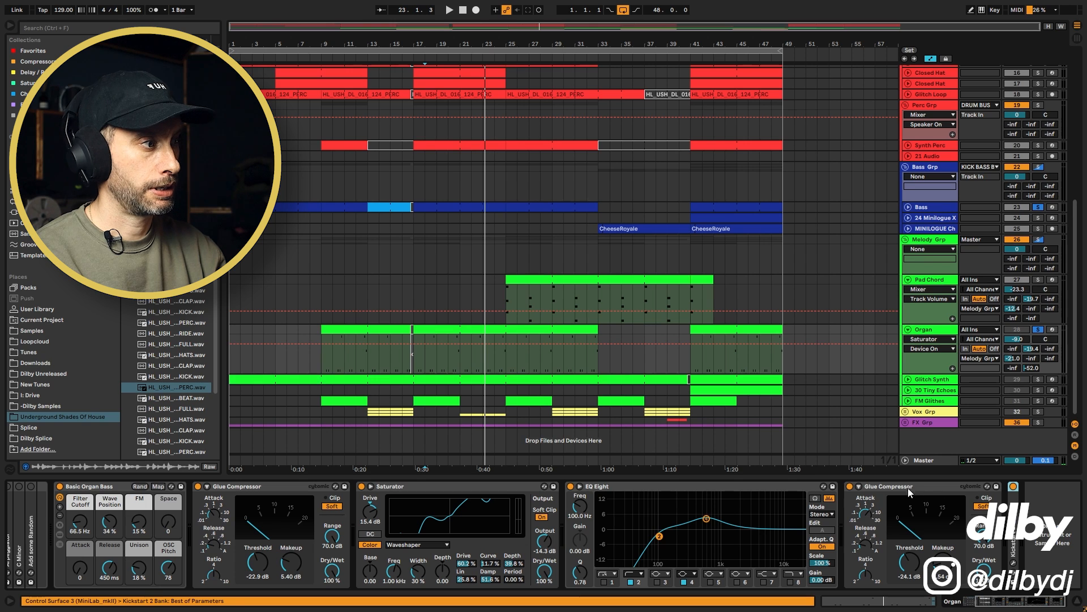
{"action": "left_click", "coordinate": [881, 487]}
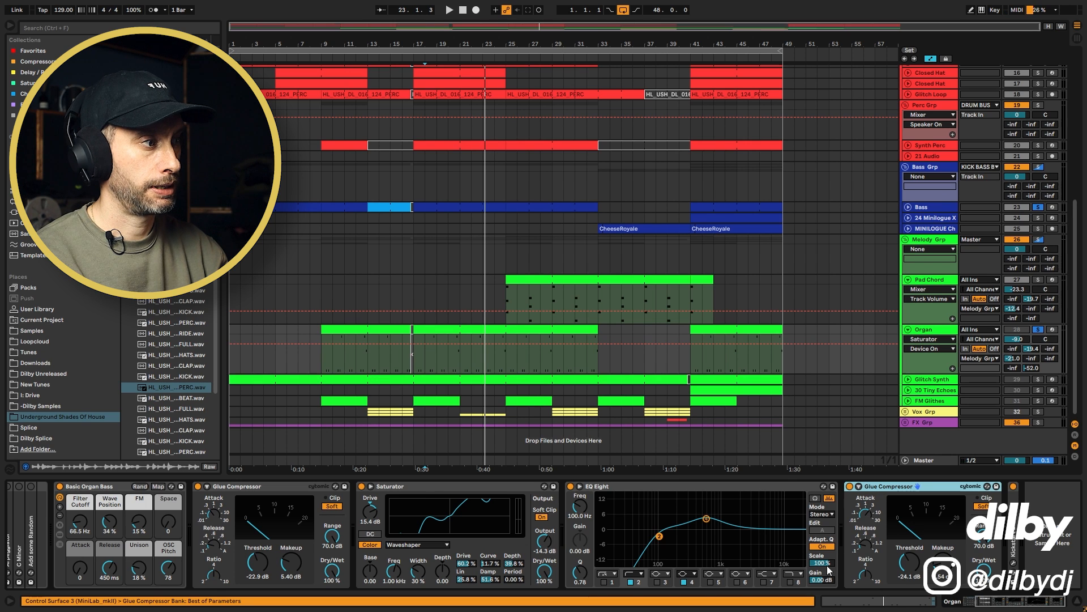
{"action": "double_click", "coordinate": [435, 329]}
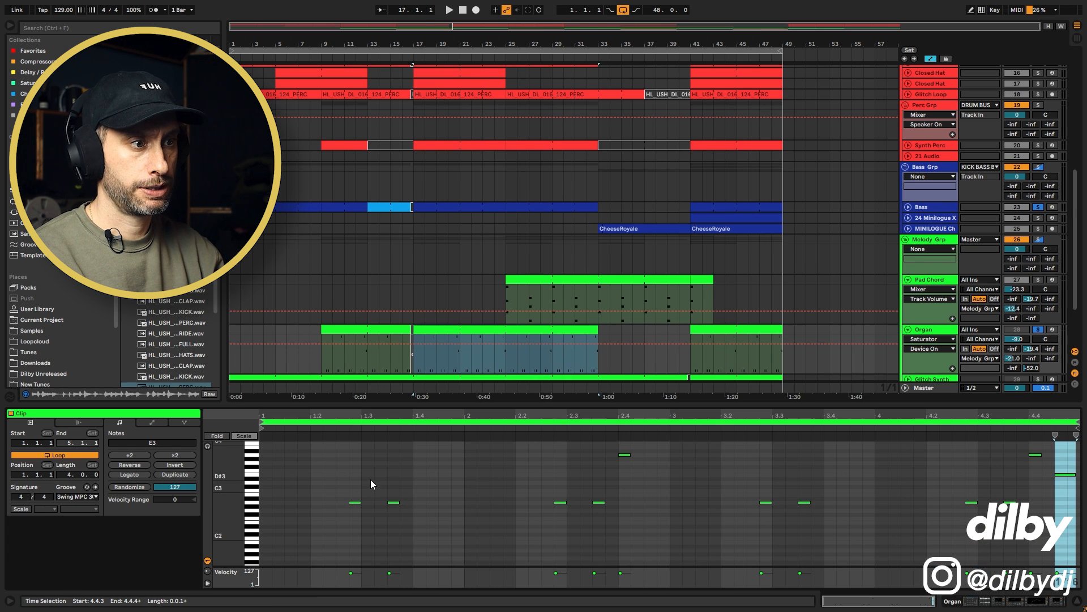
{"action": "left_click_drag", "start_coordinate": [335, 476], "coordinate": [440, 507]}
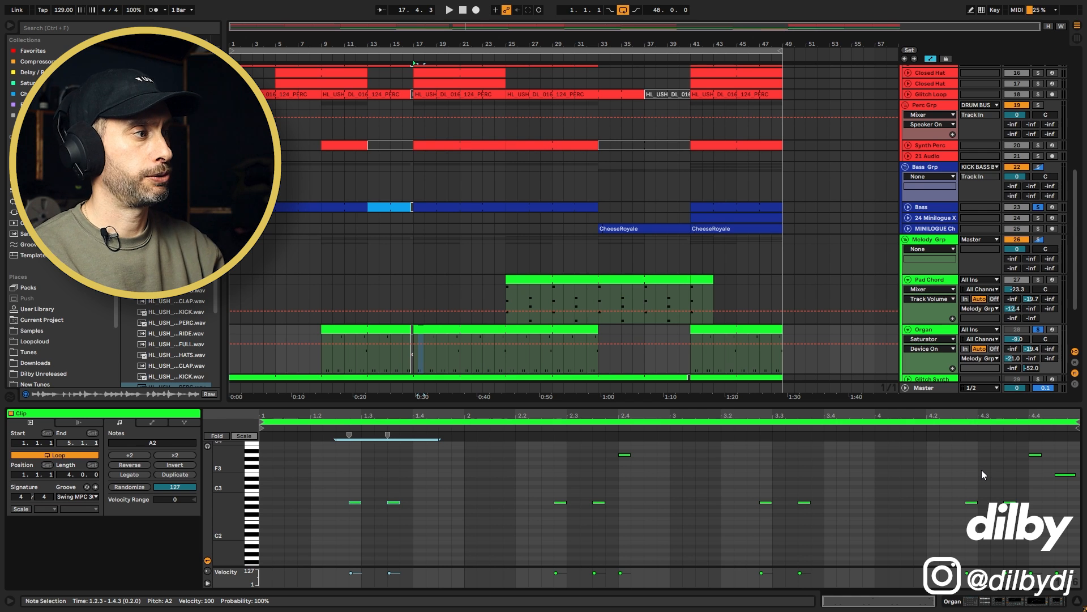
Clear the solos, select the Organ clip from bar 17 to bar 33 and play the full arrangement from there
{"action": "scroll", "coordinate": [437, 307], "scroll_direction": "down", "scroll_amount": 2}
{"action": "left_click", "coordinate": [436, 307]}
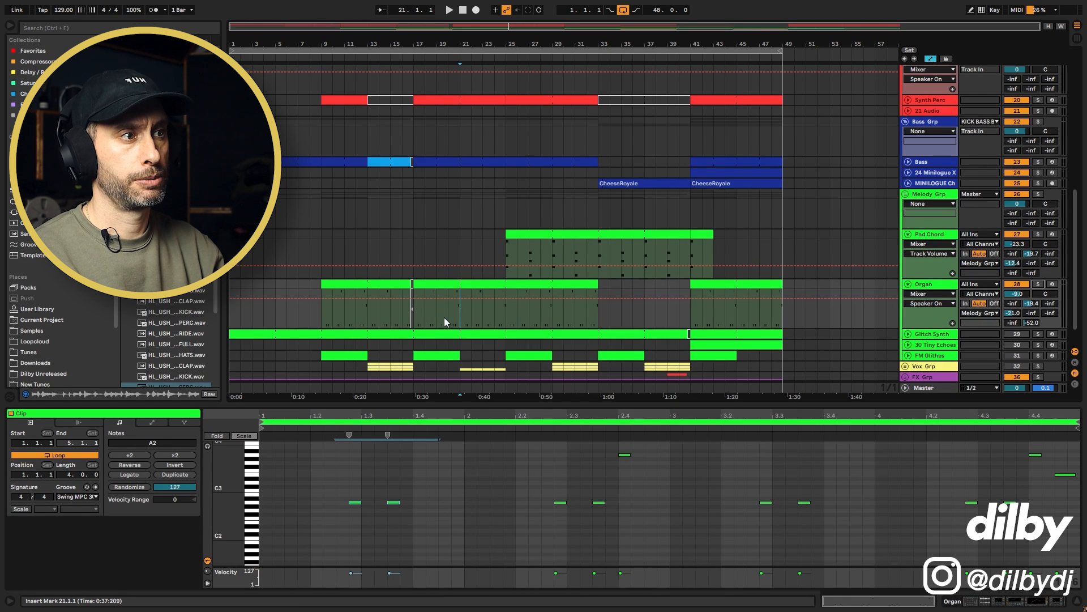
{"action": "left_click", "coordinate": [424, 311]}
{"action": "left_click", "coordinate": [419, 284]}
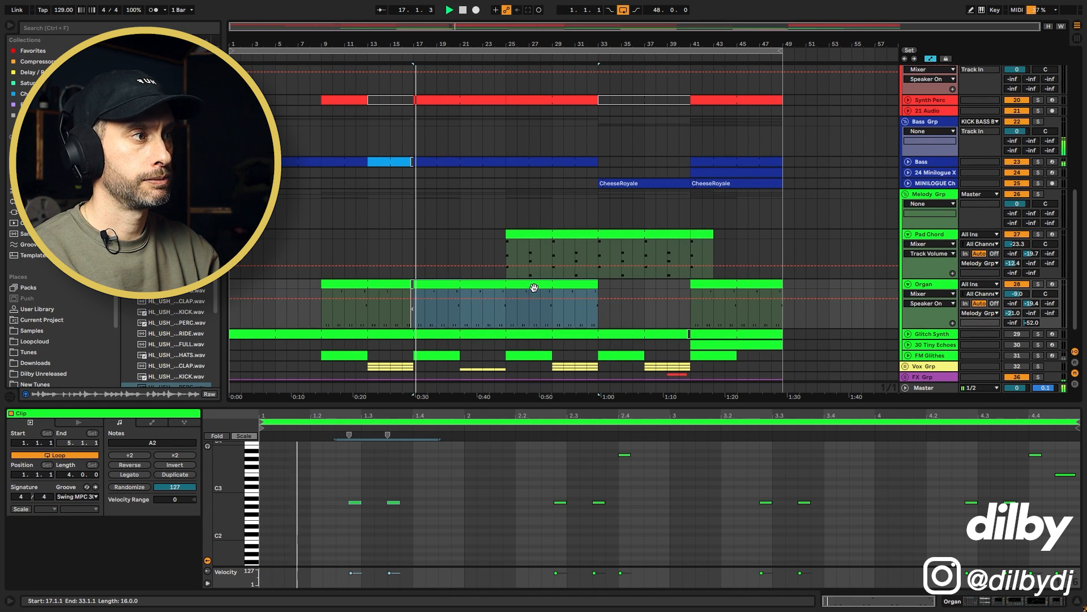
{"action": "key", "text": "space"}
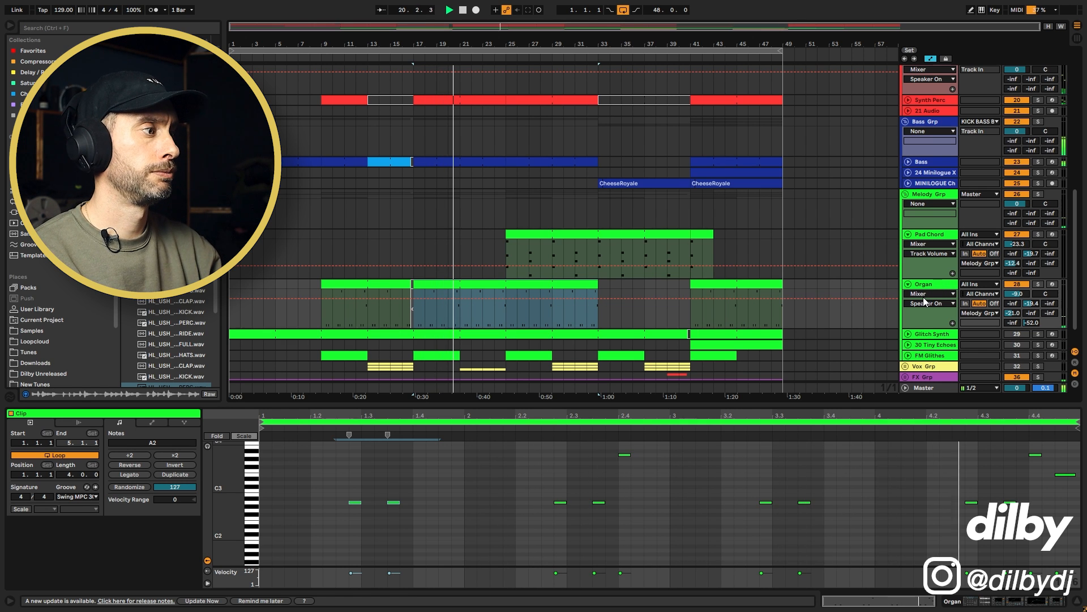
Select the E3 and A3 notes ending the Organ's clip and the 30-Tiny Echoes clip starting at bar 41
{"action": "left_click_drag", "start_coordinate": [1028, 467], "coordinate": [1082, 469]}
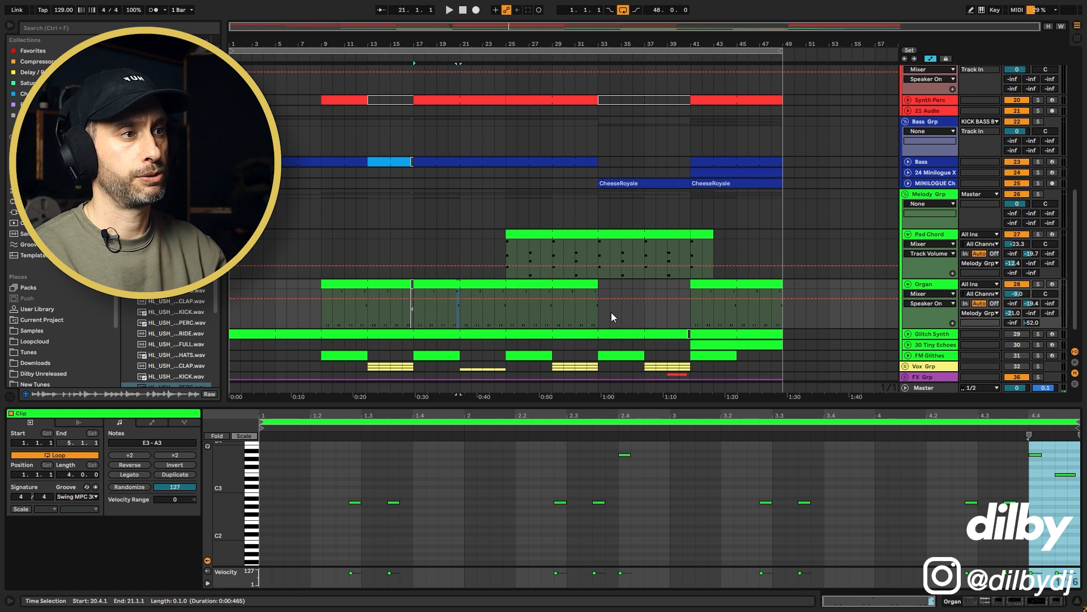
{"action": "scroll", "coordinate": [419, 353], "scroll_direction": "down", "scroll_amount": 2}
{"action": "left_click", "coordinate": [751, 317]}
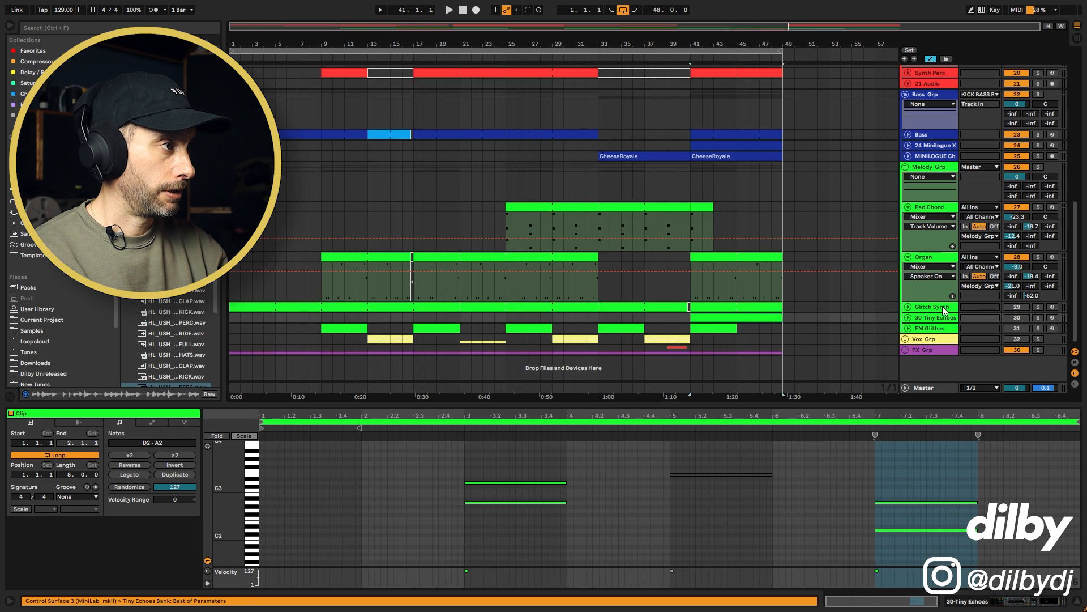
Unfold the Glitch Synth track and show its device chain with the Lightest Night Arp rack, LFO and EQ Eight
{"action": "left_click", "coordinate": [942, 306]}
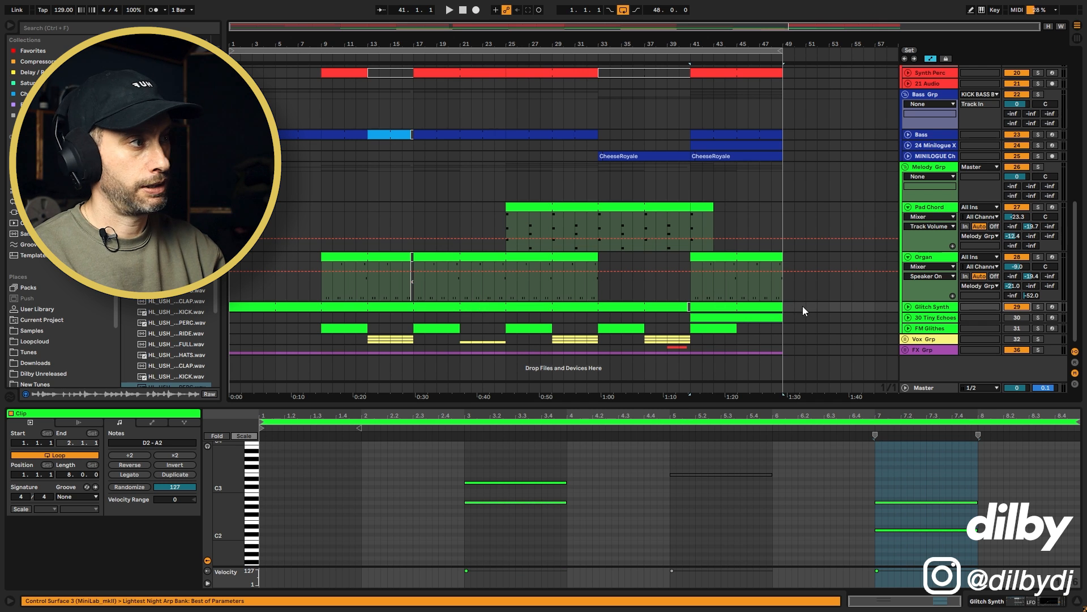
{"action": "left_click", "coordinate": [908, 306]}
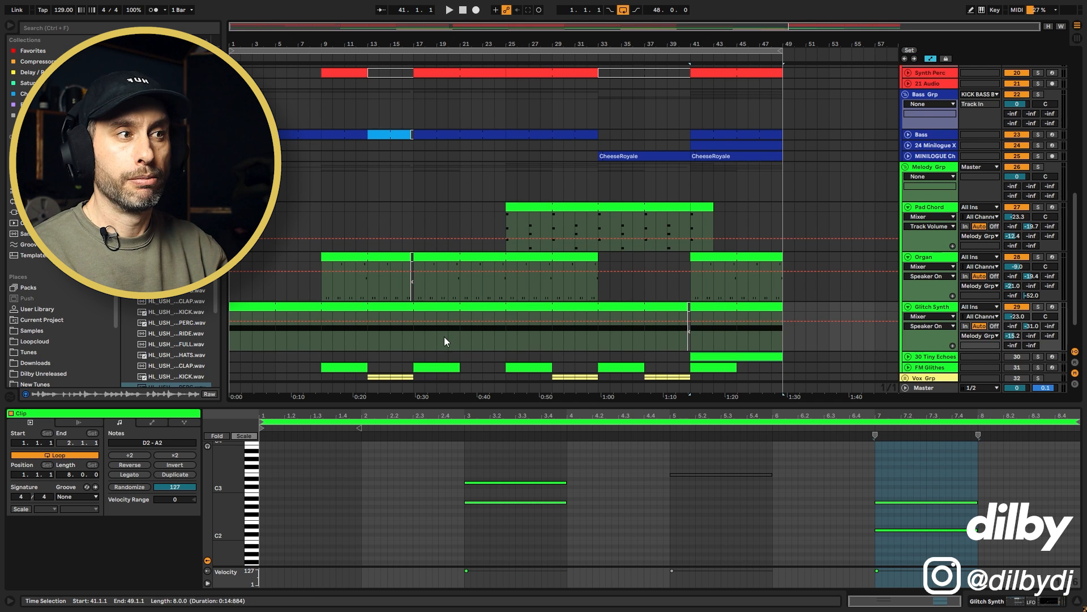
{"action": "left_click", "coordinate": [416, 332]}
{"action": "key", "text": "shift+Tab"}
{"action": "key", "text": "shift+Tab"}
{"action": "key", "text": "shift+Tab"}
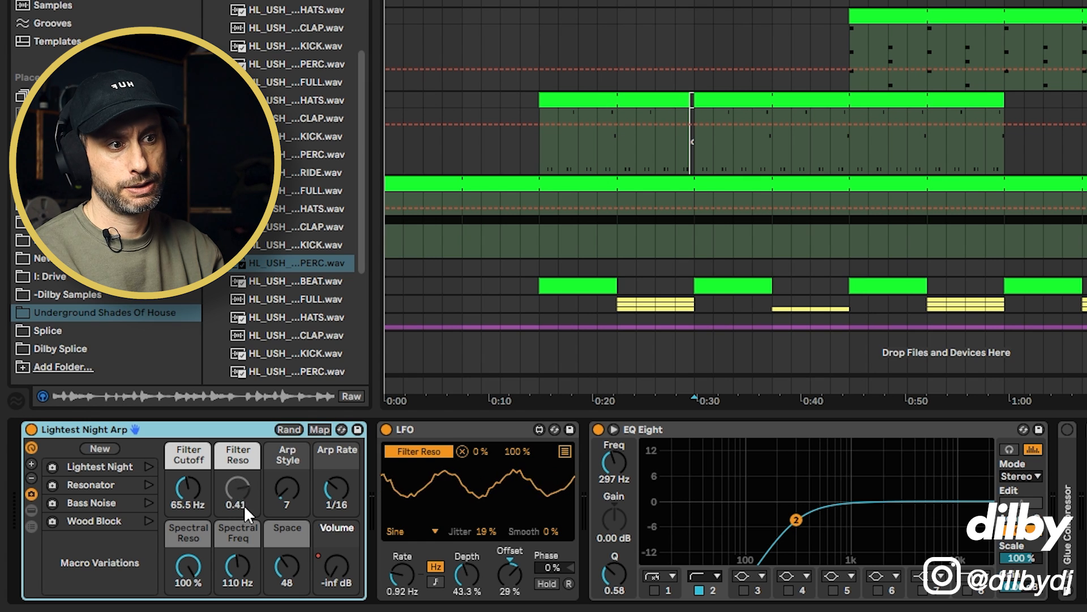
Show the Glitch Synth's Lightest Night Arp Volume automation and examine it up close between bars 9 and 17
{"action": "left_click", "coordinate": [698, 236]}
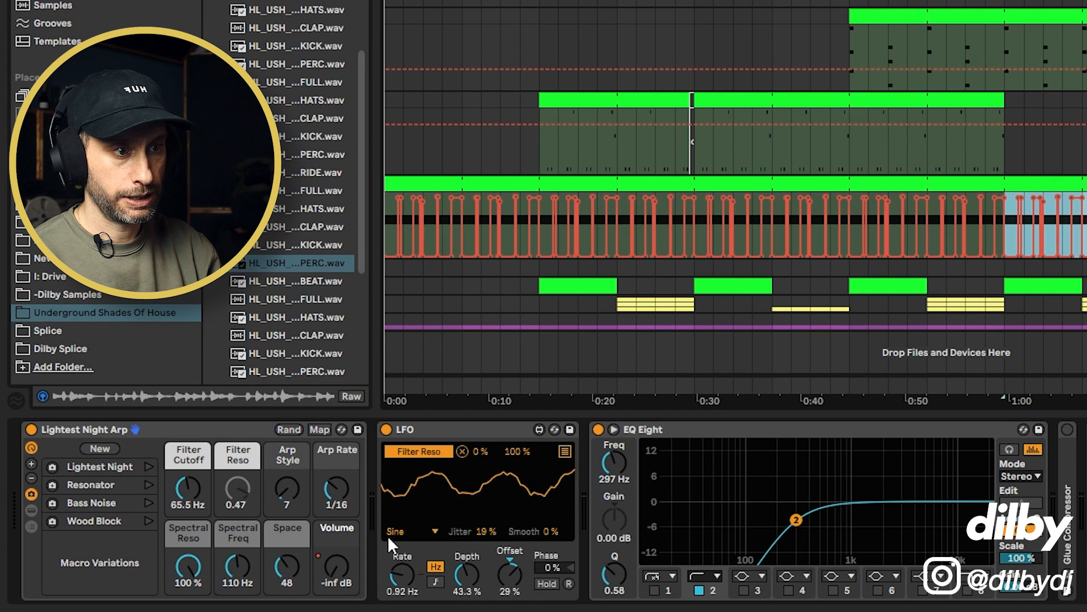
{"action": "left_click", "coordinate": [337, 567]}
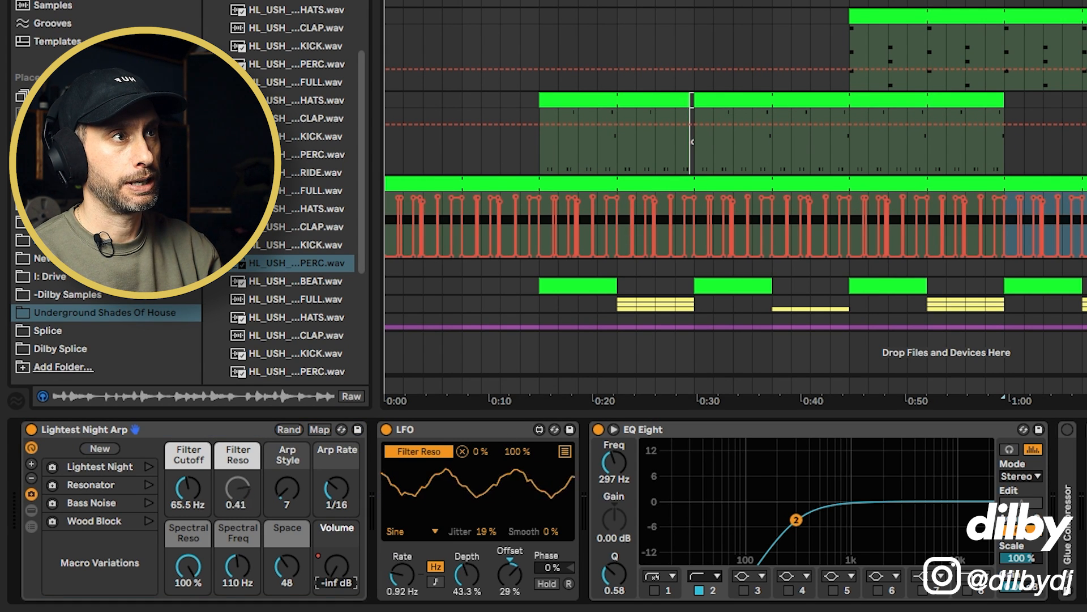
{"action": "left_click_drag", "start_coordinate": [621, 1], "coordinate": [816, 3]}
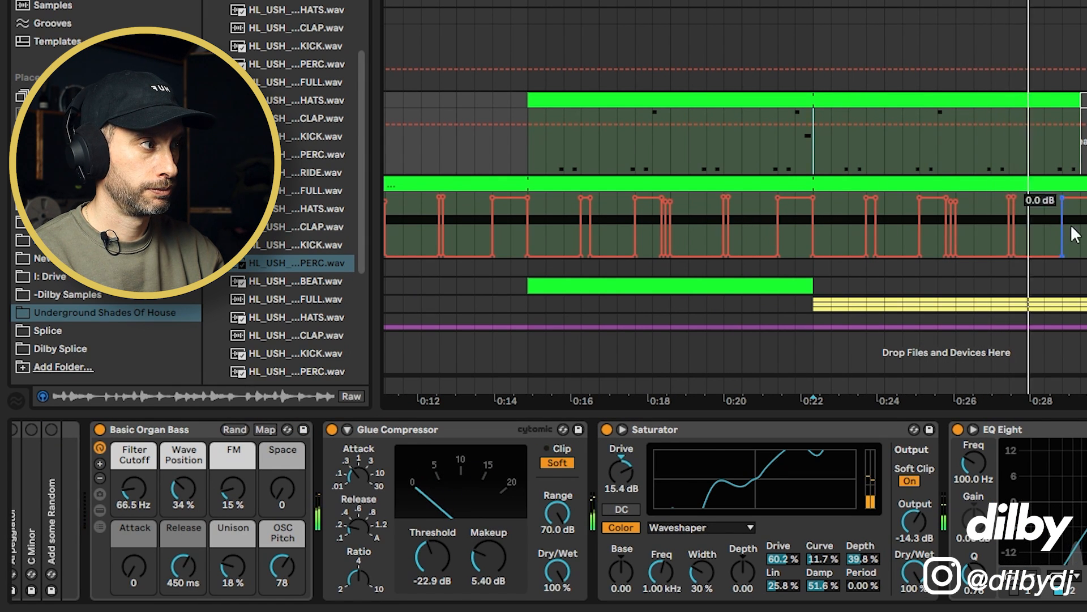
{"action": "key", "text": "space"}
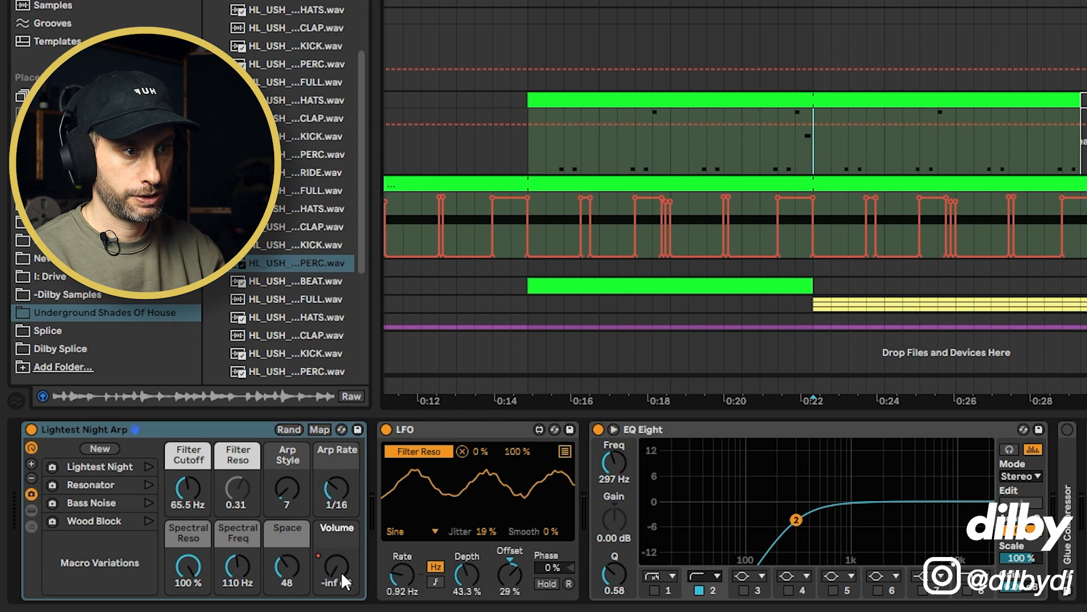
Play the Glitch Synth with its rack Volume overridden at -0.789 dB, and re-enable the Volume automation
{"action": "left_click_drag", "start_coordinate": [340, 581], "coordinate": [341, 558]}
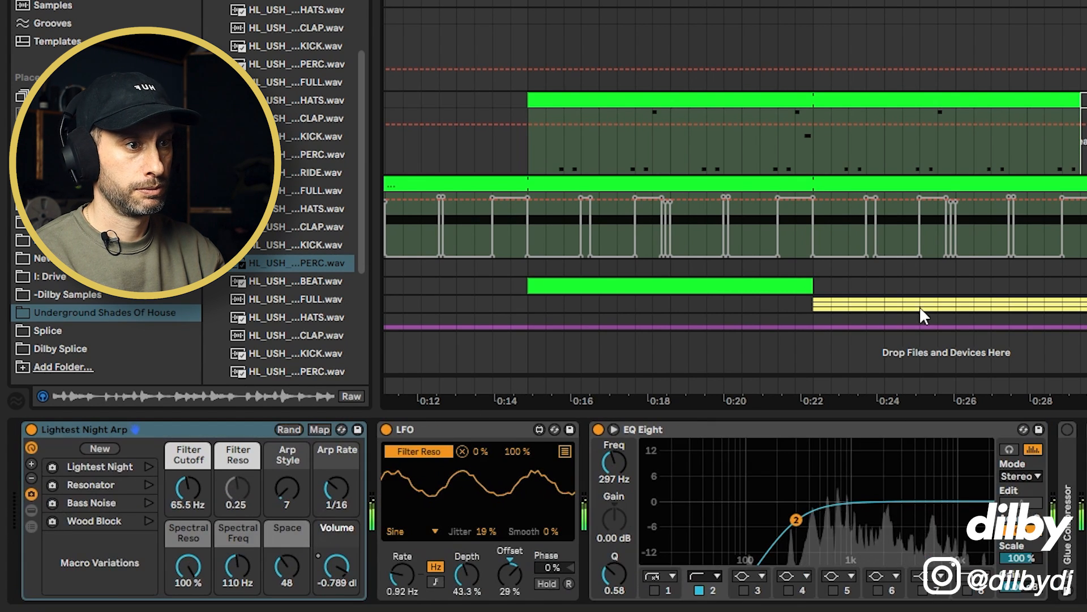
{"action": "key", "text": "minus"}
{"action": "key", "text": "minus"}
{"action": "key", "text": "minus"}
{"action": "key", "text": "minus"}
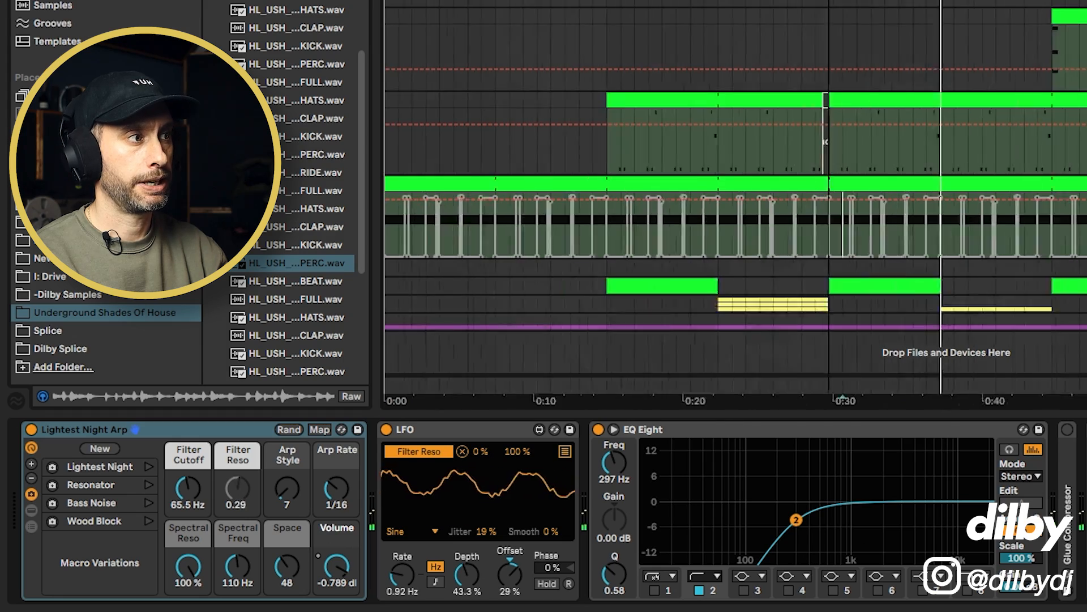
{"action": "key", "text": "space"}
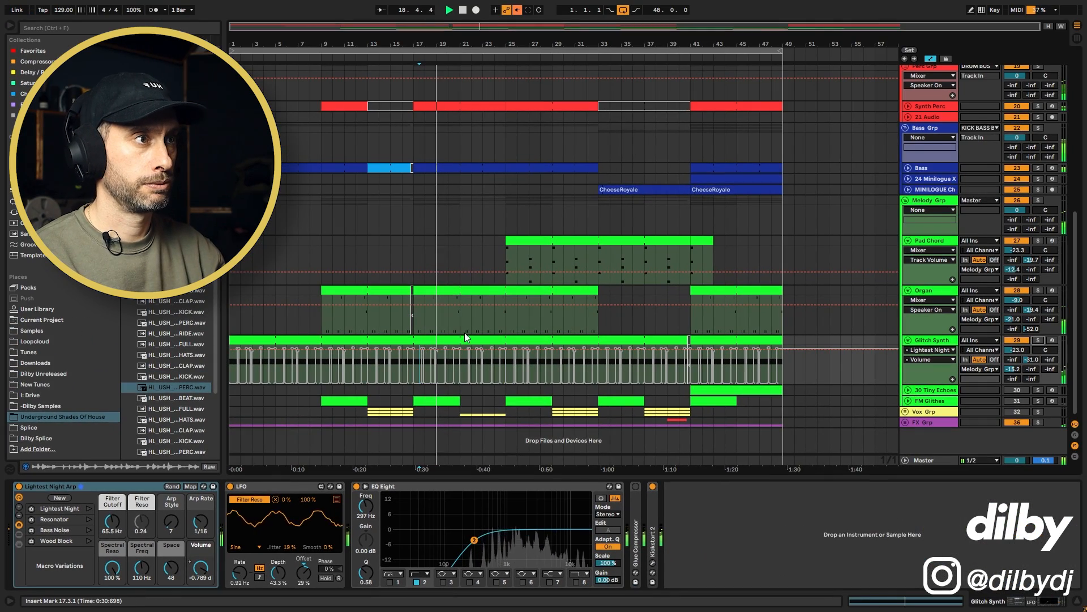
{"action": "key", "text": "space"}
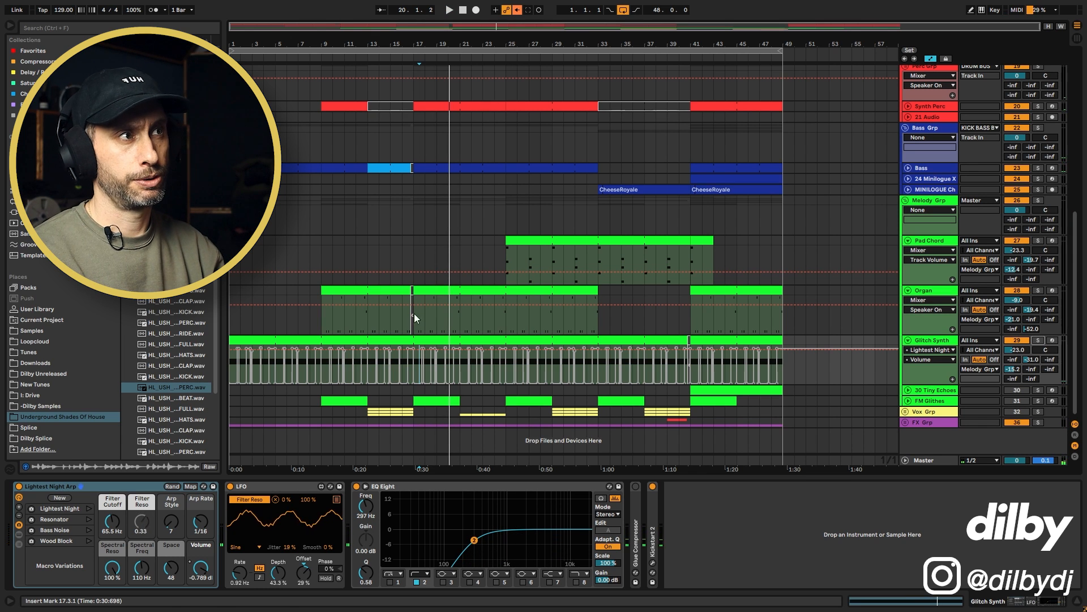
{"action": "left_click", "coordinate": [519, 10]}
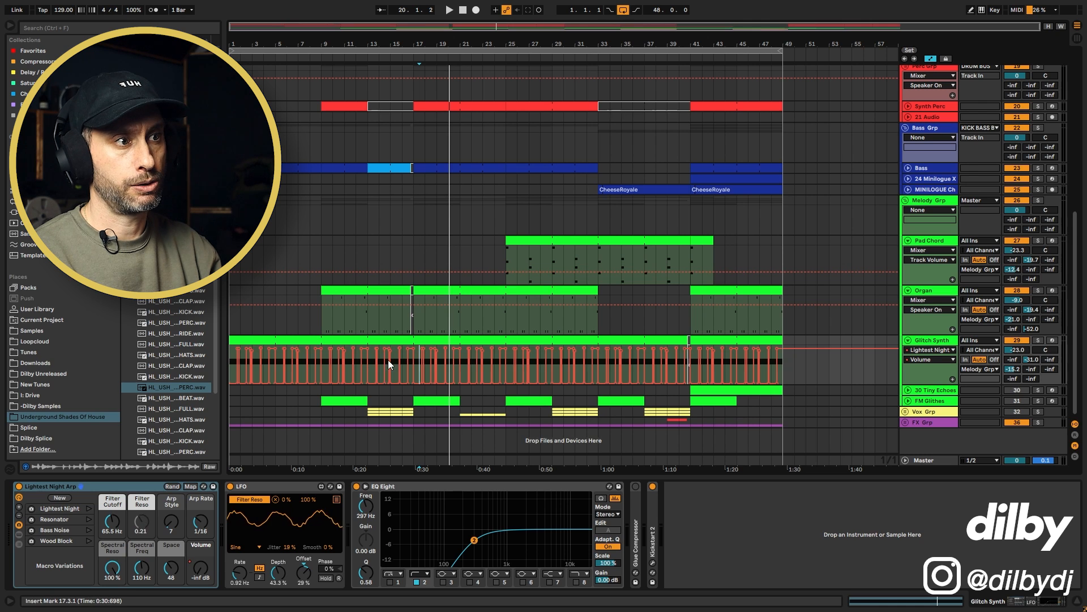
Play the full arrangement from bar 17 and set the Glitch Synth's track volume to -28.0 dB
{"action": "left_click", "coordinate": [413, 324]}
{"action": "key", "text": "space"}
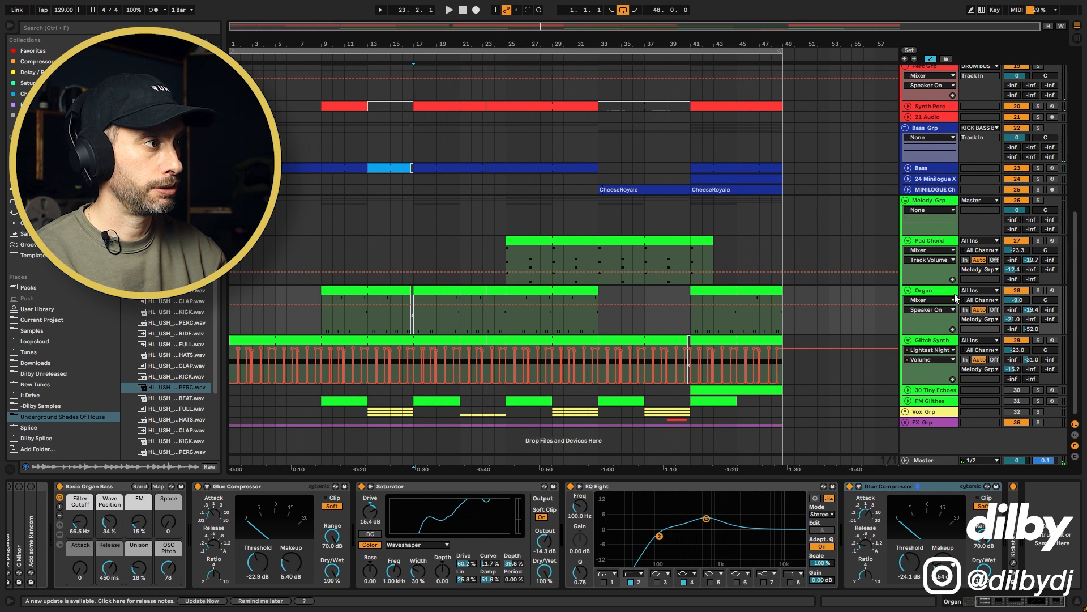
{"action": "left_click", "coordinate": [1018, 351]}
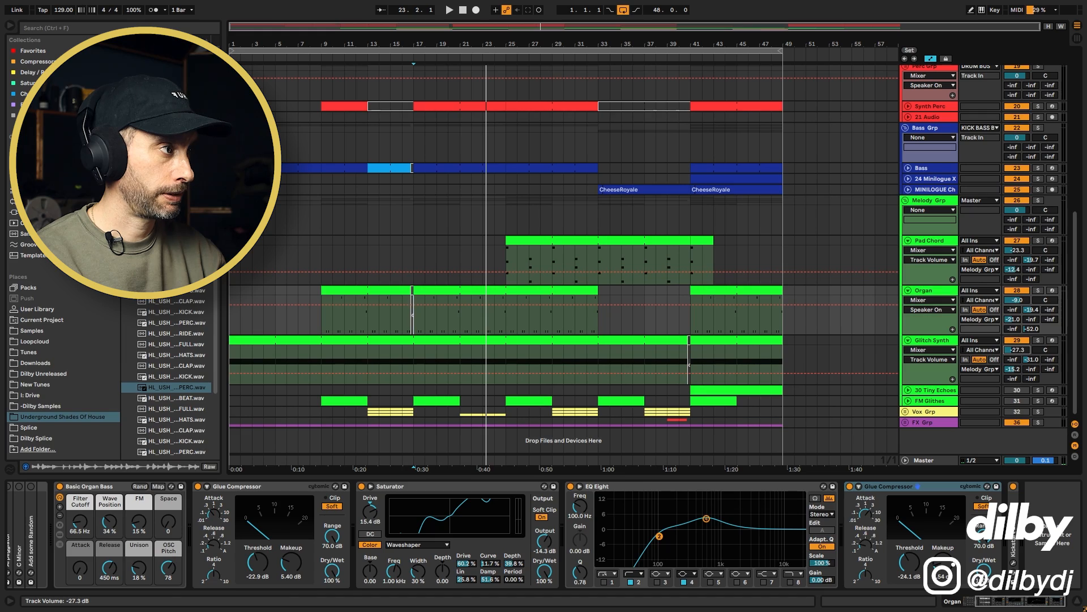
{"action": "left_click_drag", "start_coordinate": [1017, 350], "coordinate": [1018, 352]}
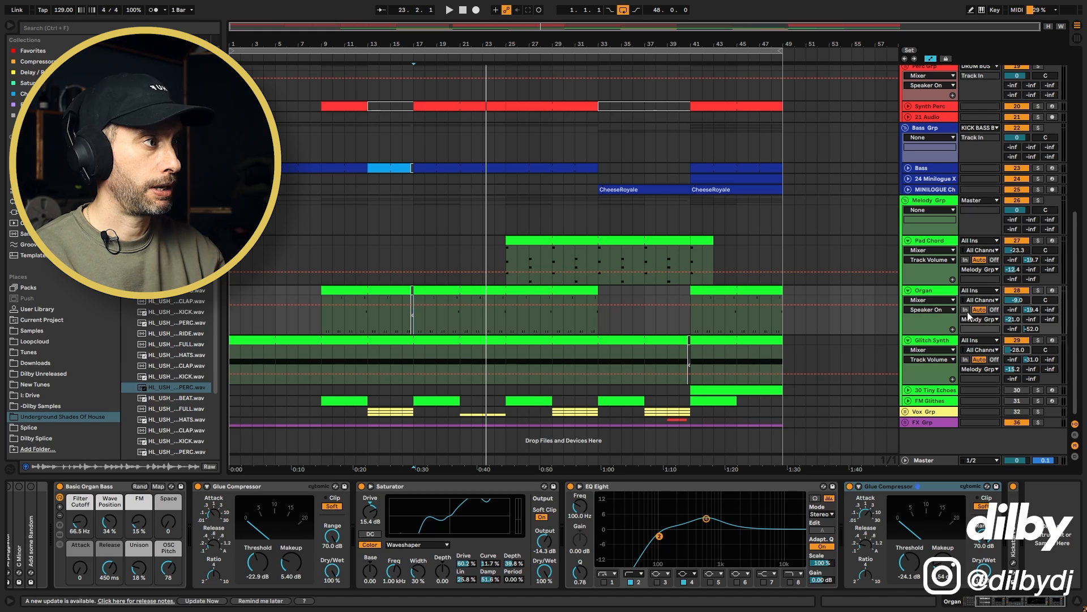
Add the SIDE CHAIN compressor after Kickstart 2 on the Organ, take its sidechain input from Organ, and adjust its threshold
{"action": "left_click", "coordinate": [48, 62]}
{"action": "left_click_drag", "start_coordinate": [1034, 526], "coordinate": [1034, 527]}
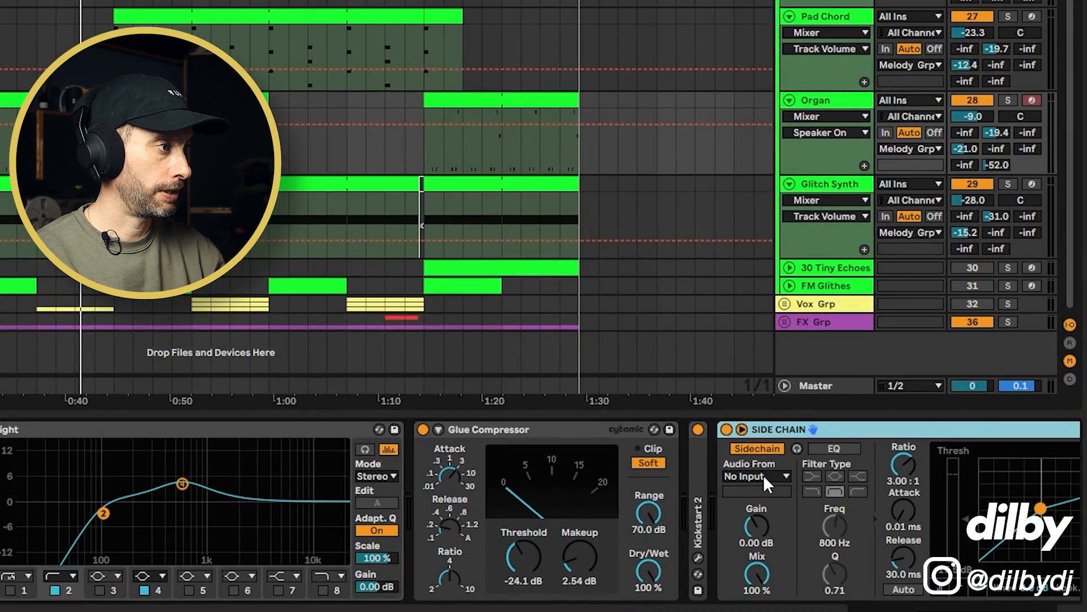
{"action": "left_click", "coordinate": [764, 476]}
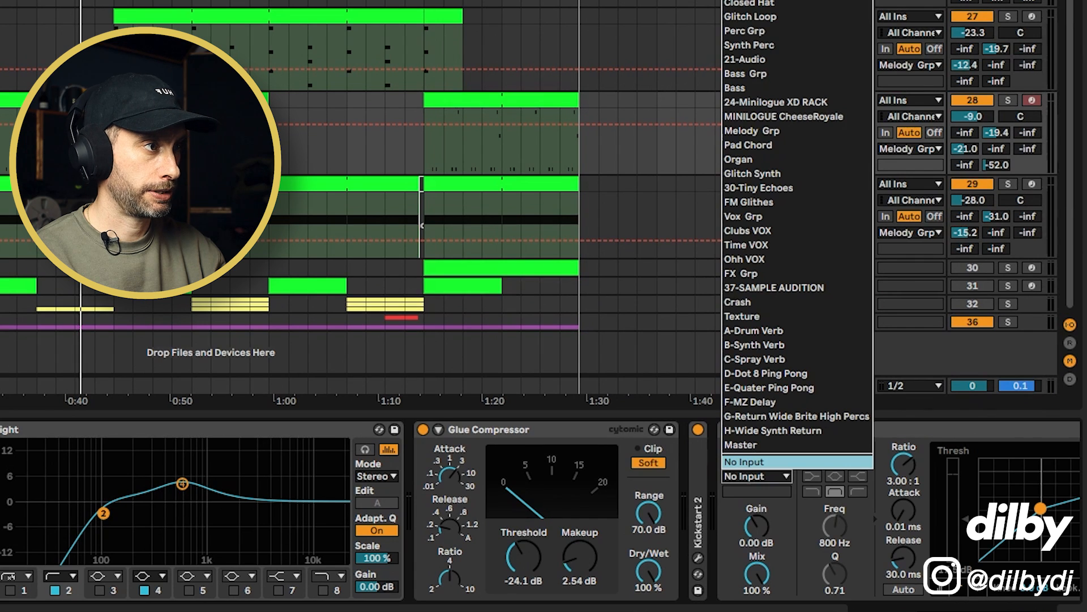
{"action": "left_click", "coordinate": [762, 156]}
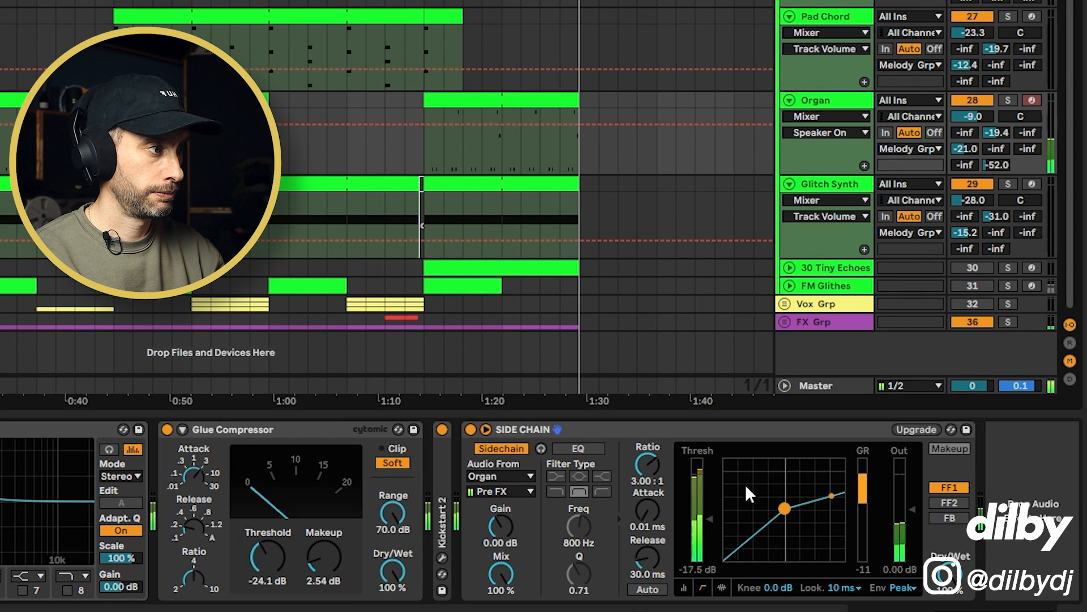
{"action": "left_click_drag", "start_coordinate": [709, 519], "coordinate": [709, 518]}
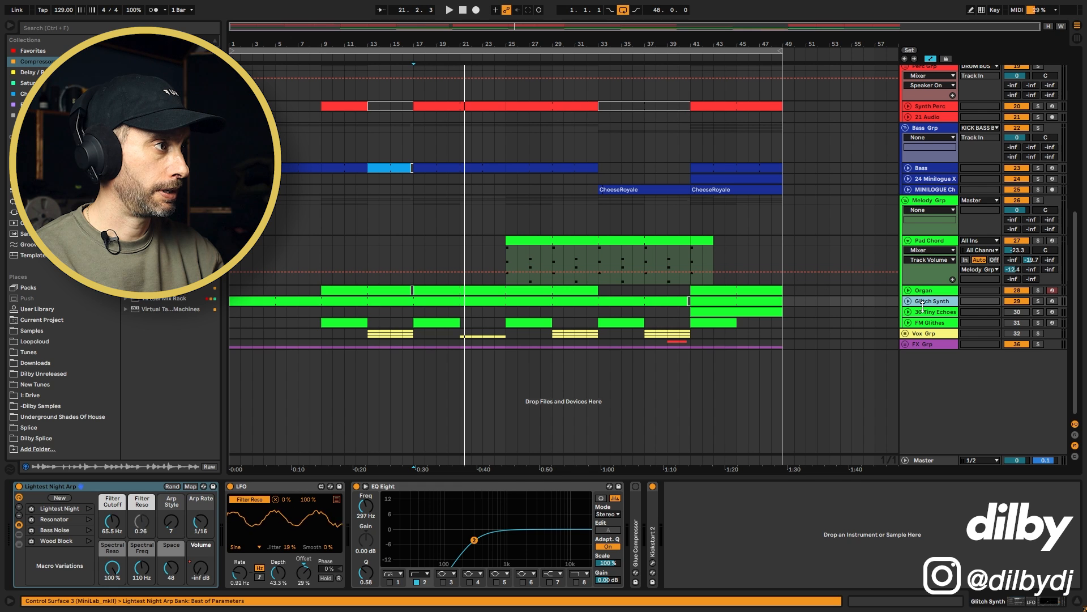
Solo the 30-Tiny Echoes track and play its notes at bars 43 and 47
{"action": "left_click", "coordinate": [945, 314]}
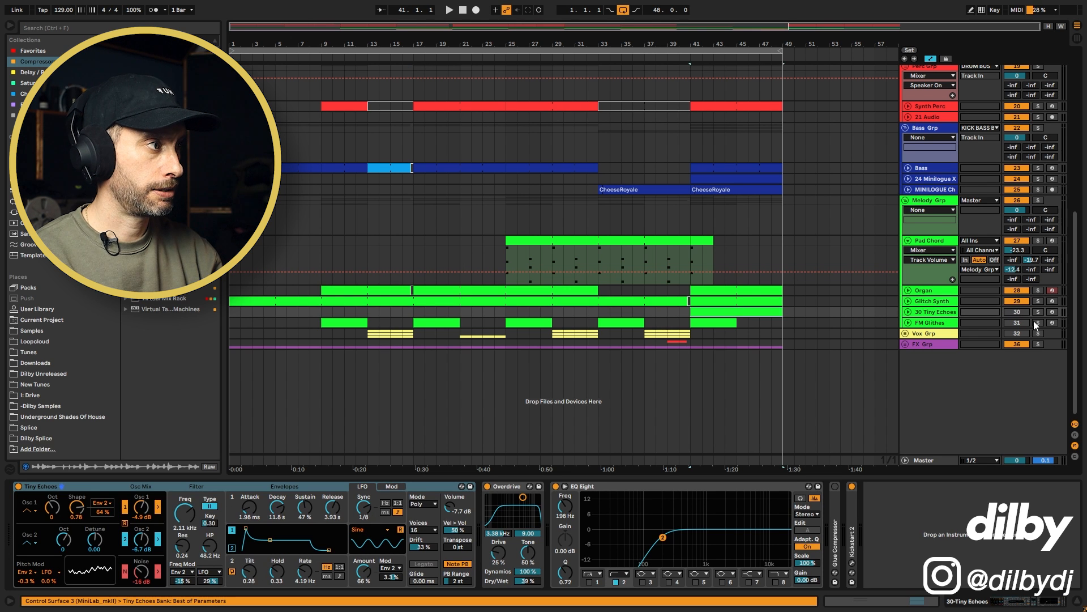
{"action": "left_click", "coordinate": [1038, 312]}
{"action": "key", "text": "space"}
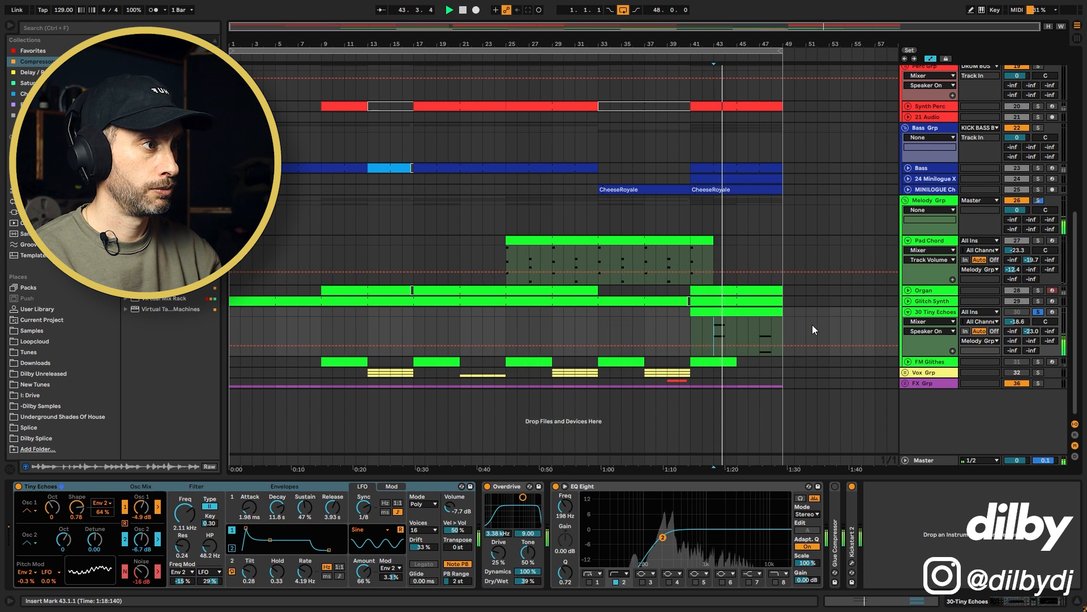
{"action": "left_click", "coordinate": [759, 331]}
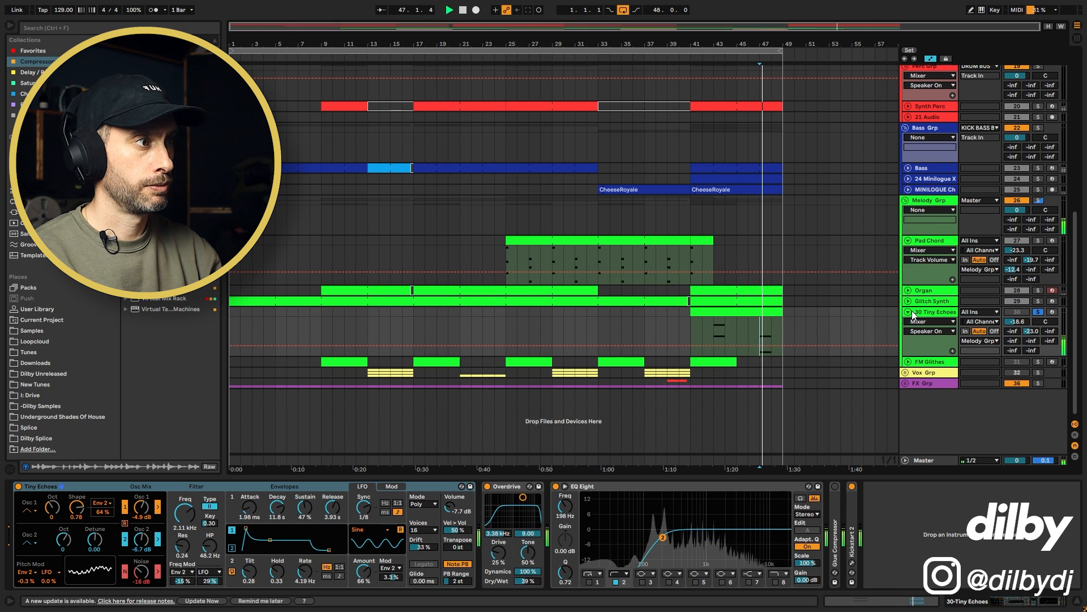
Stop playback, select the 30-Tiny Echoes clip from bar 41 to 49, and place the insert marker at bar 43
{"action": "left_click", "coordinate": [718, 313]}
{"action": "key", "text": "space"}
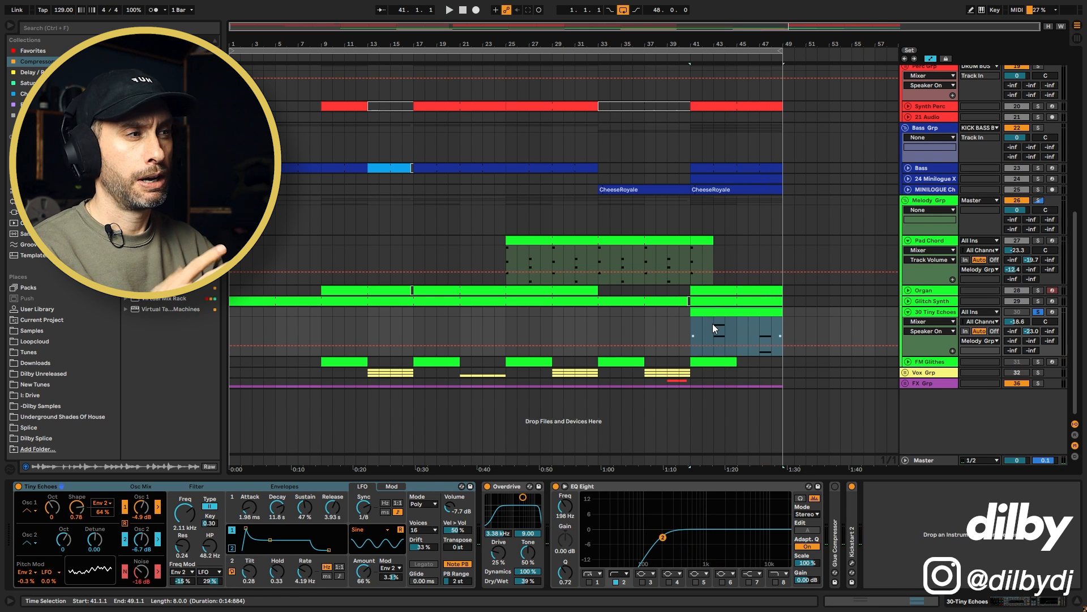
{"action": "left_click", "coordinate": [712, 324]}
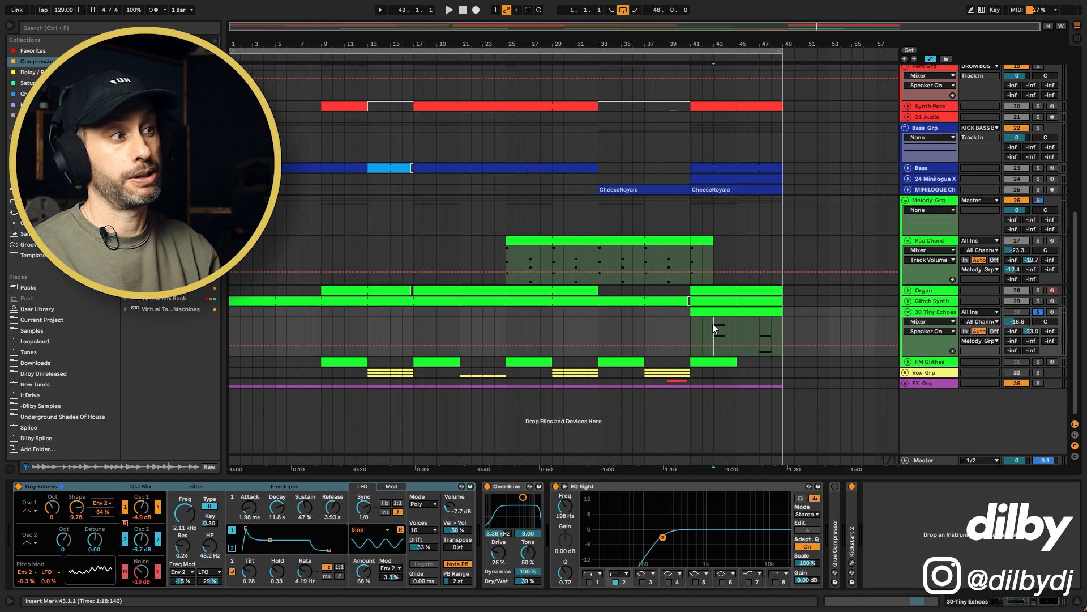
{"action": "left_click", "coordinate": [715, 314]}
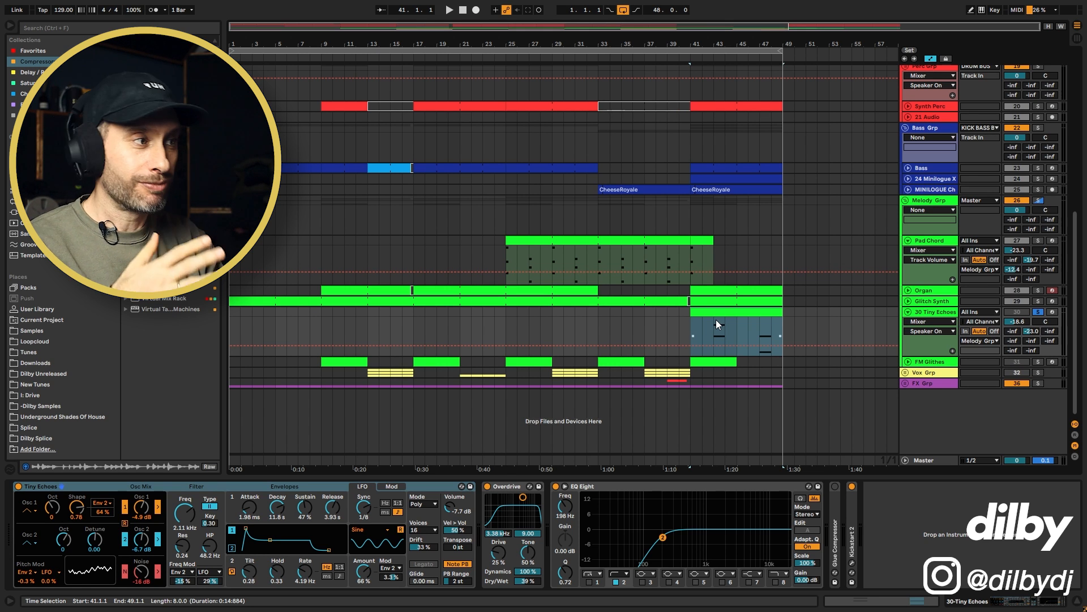
{"action": "left_click", "coordinate": [714, 325]}
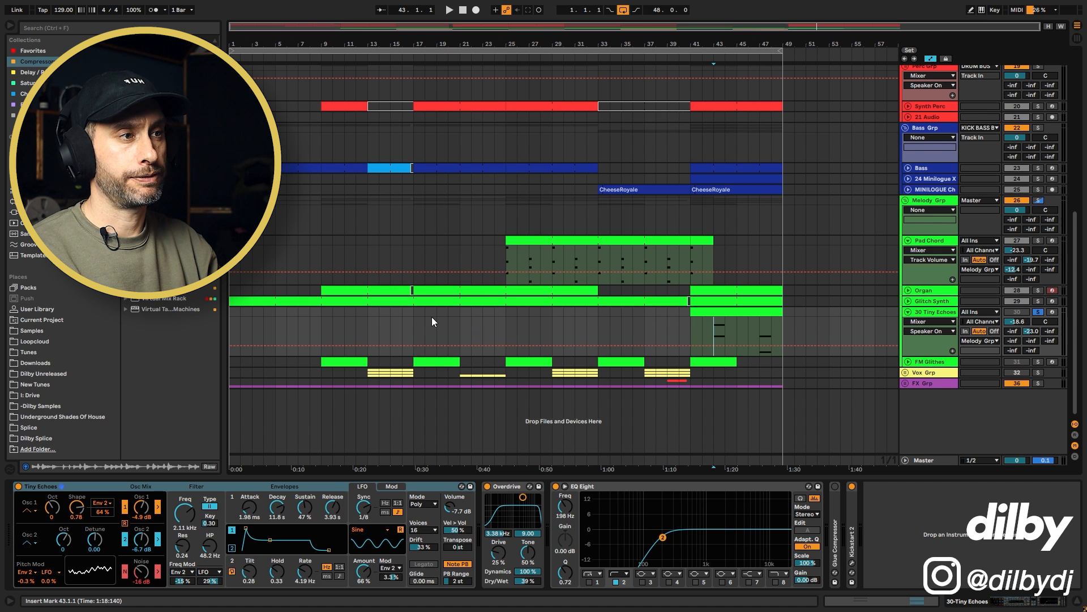
Solo and unfold the FM Glithes track, and play its clip from bar 17 to bar 21
{"action": "left_click", "coordinate": [929, 361]}
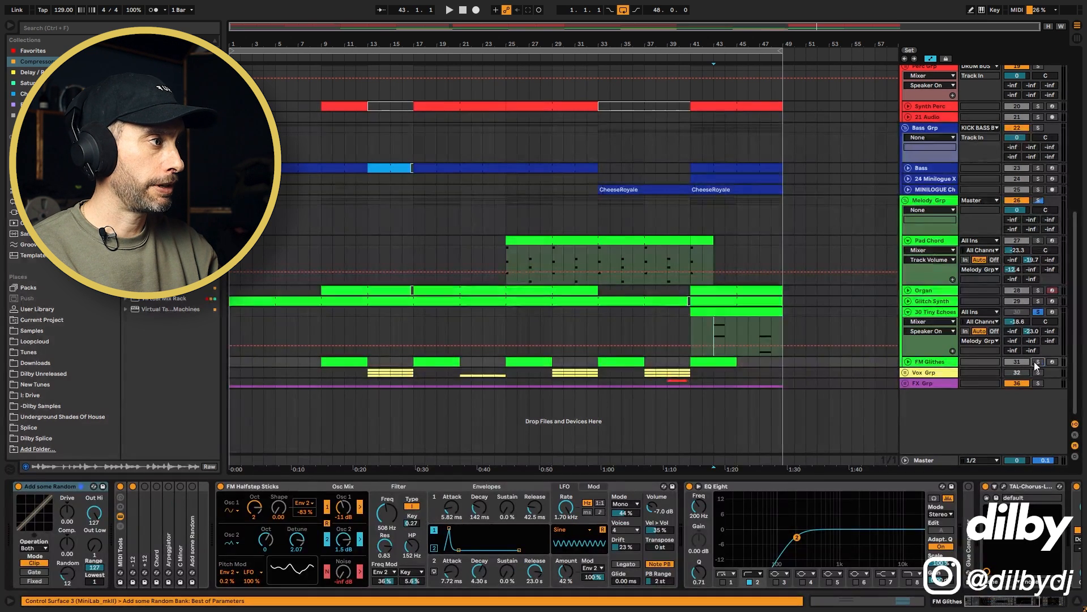
{"action": "left_click", "coordinate": [432, 361]}
{"action": "key", "text": "u"}
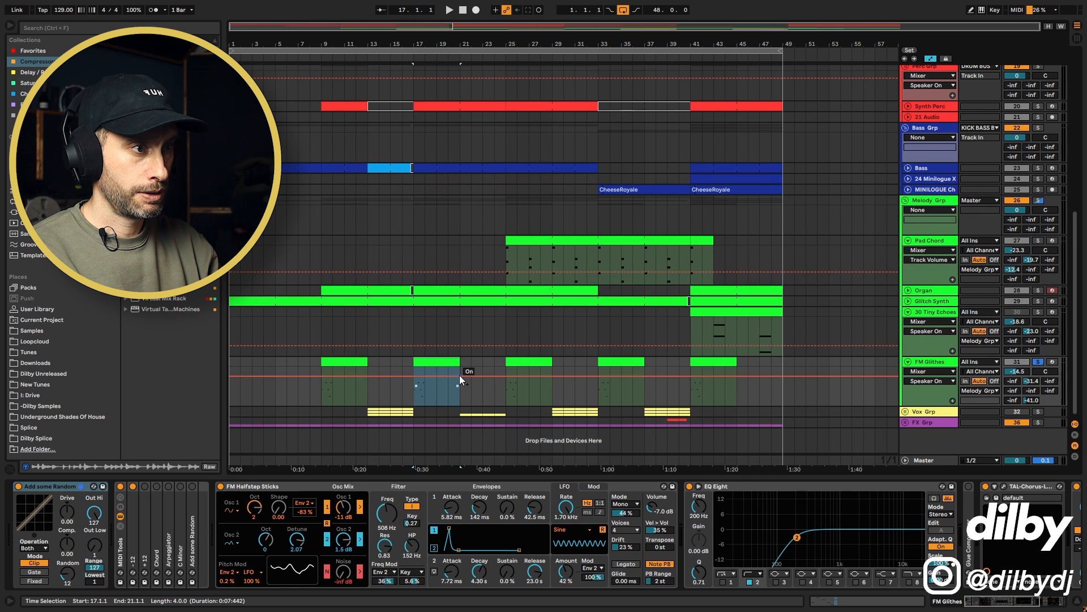
{"action": "left_click", "coordinate": [432, 368]}
{"action": "left_click", "coordinate": [430, 362]}
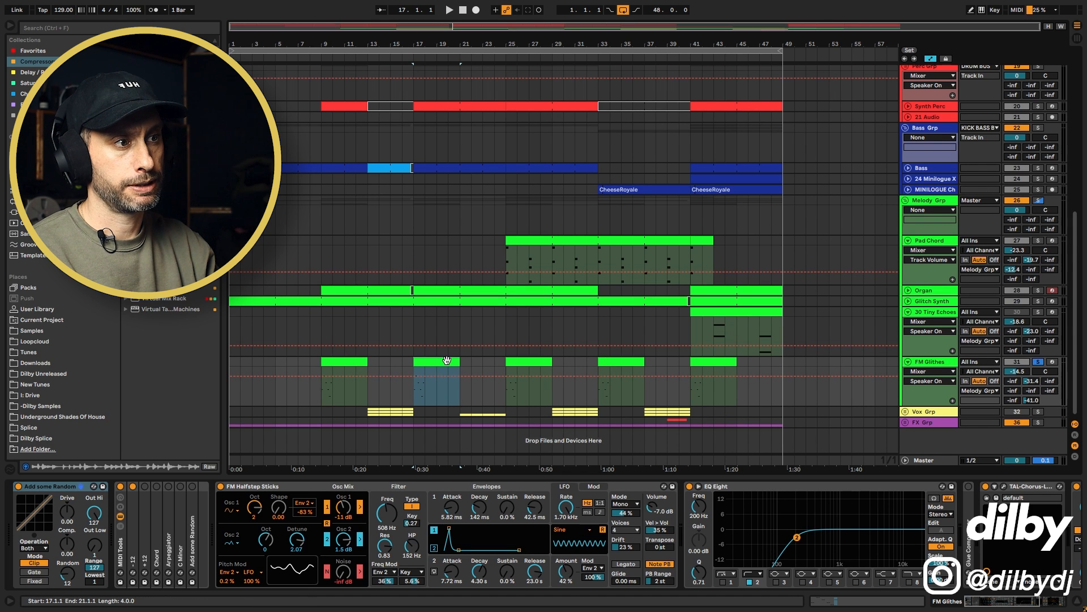
{"action": "key", "text": "space"}
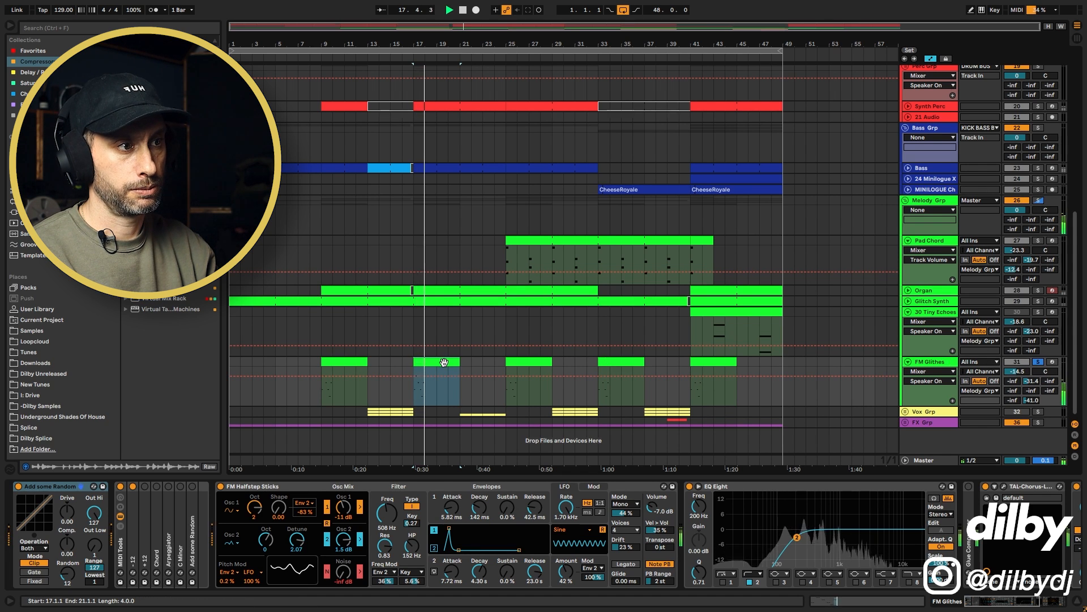
Open the FM Glithes clip at bar 17 in the note editor and fold the view to its used notes
{"action": "double_click", "coordinate": [447, 360]}
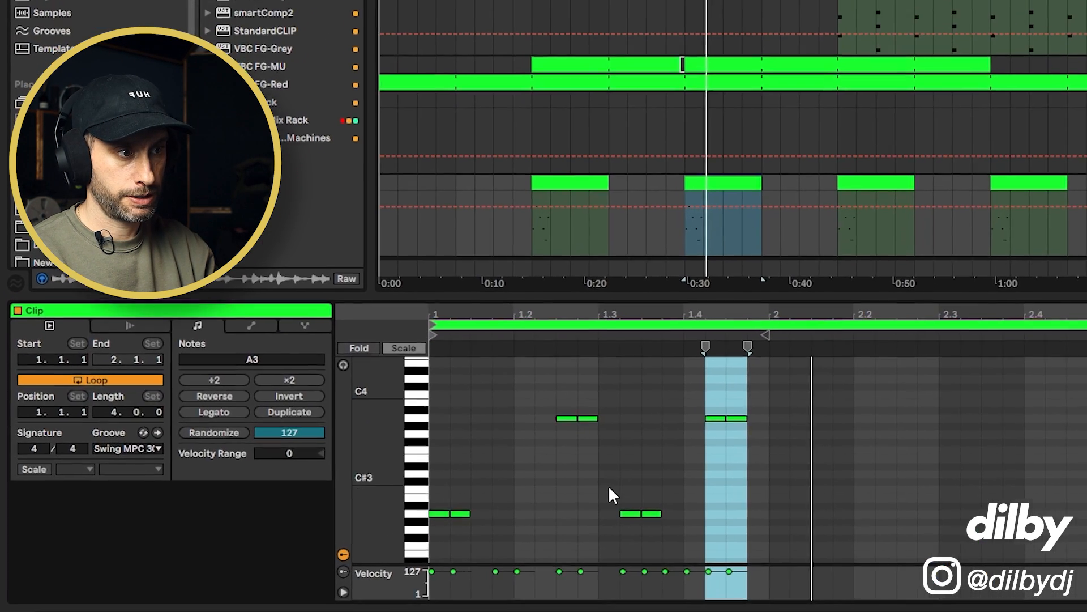
{"action": "scroll", "coordinate": [616, 484], "scroll_direction": "up", "scroll_amount": 2}
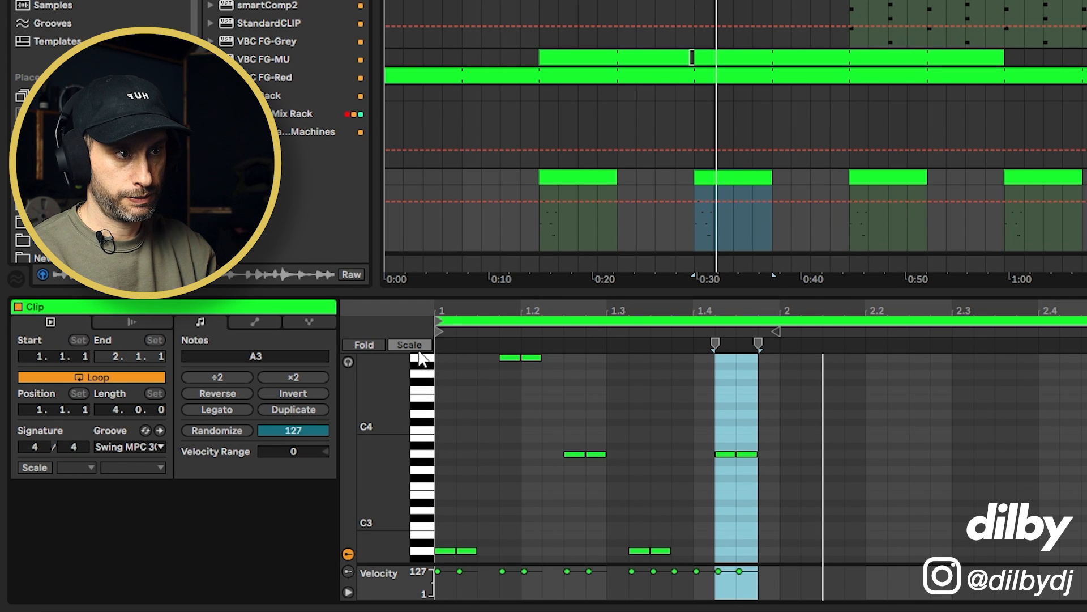
{"action": "left_click", "coordinate": [379, 346]}
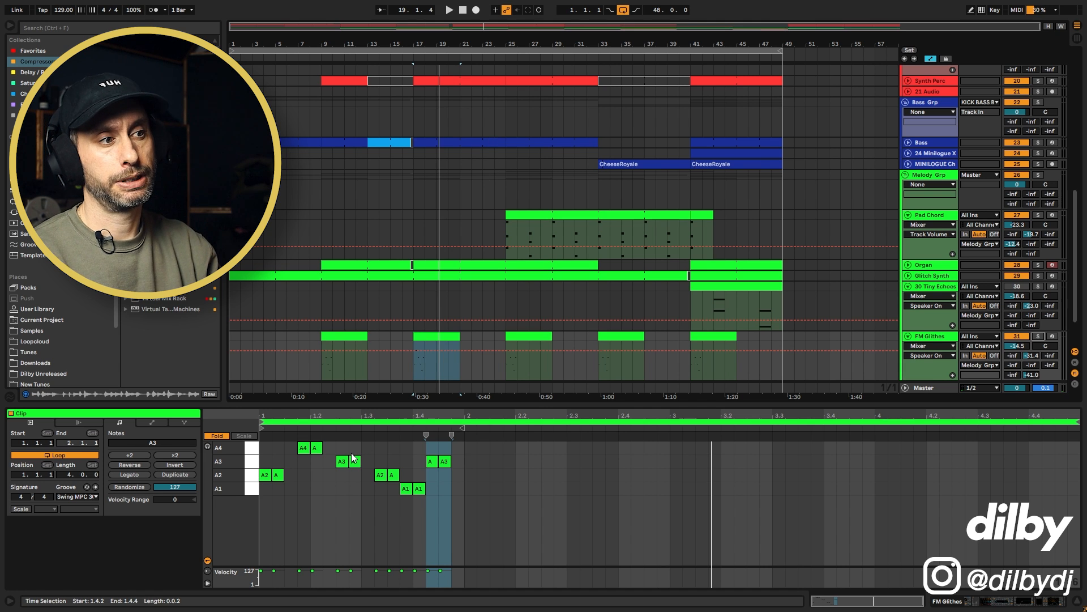
Fold the FM Glithes track and play the arrangement
{"action": "key", "text": "u"}
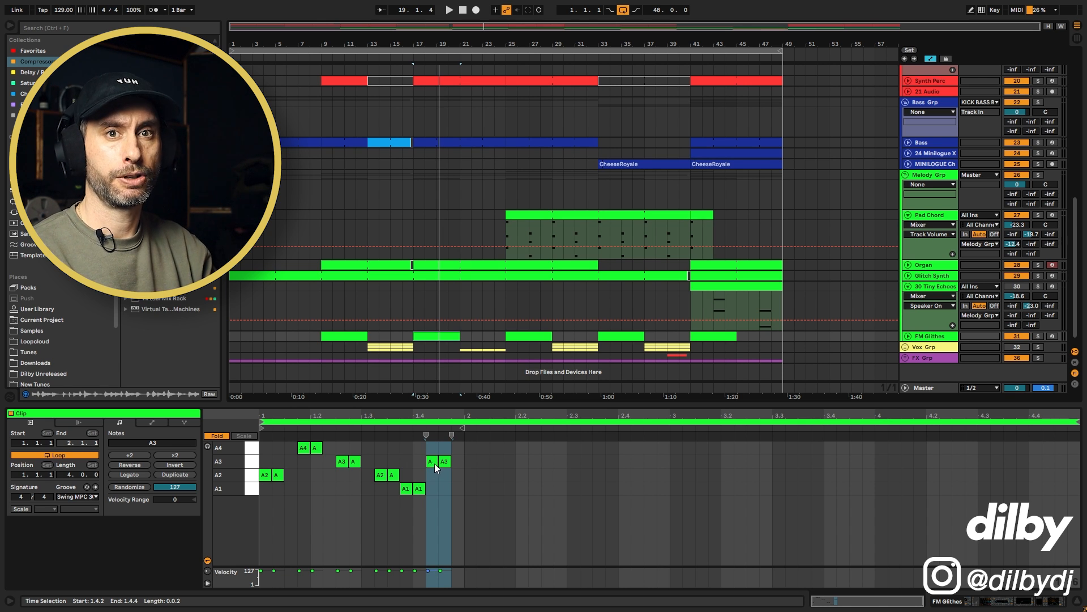
{"action": "key", "text": "space"}
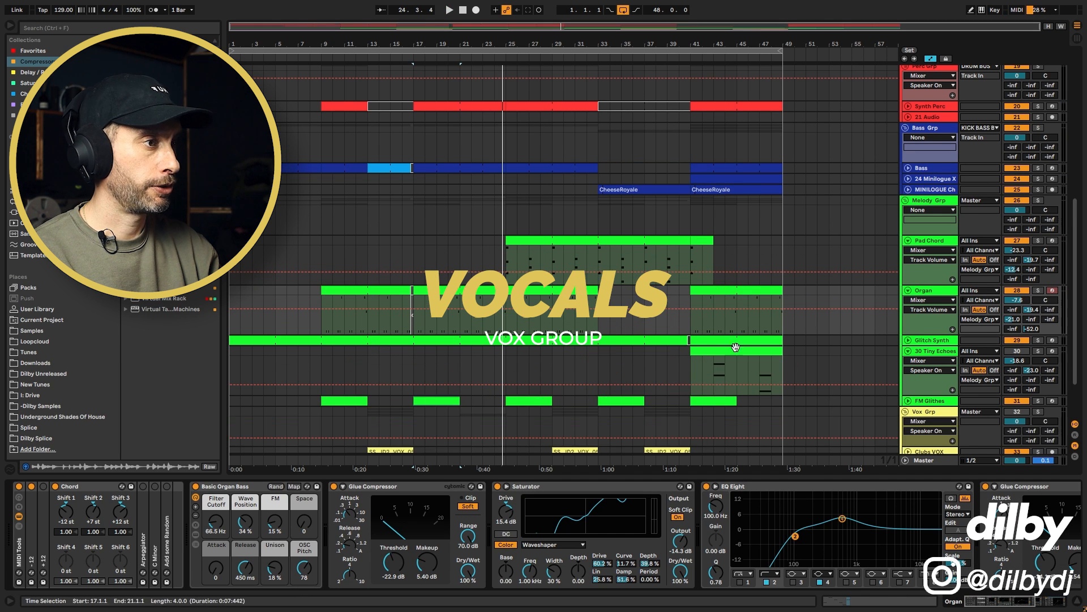
Select the Ohh VOX clip at bar 21 and unfold the Ohh VOX track
{"action": "scroll", "coordinate": [735, 346], "scroll_direction": "down", "scroll_amount": 3}
{"action": "left_click", "coordinate": [483, 412]}
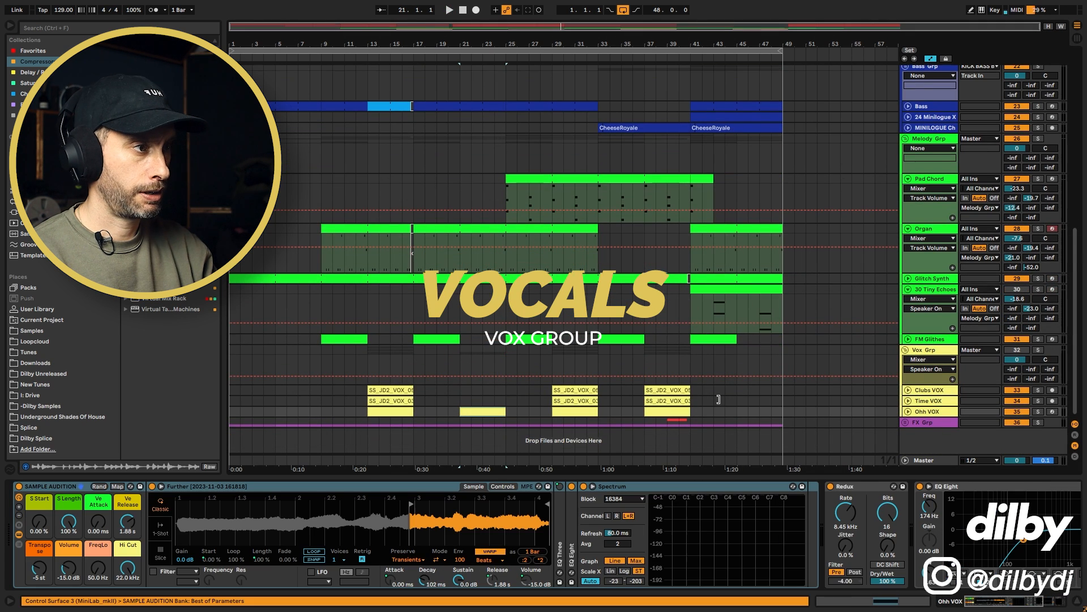
{"action": "left_click", "coordinate": [906, 415]}
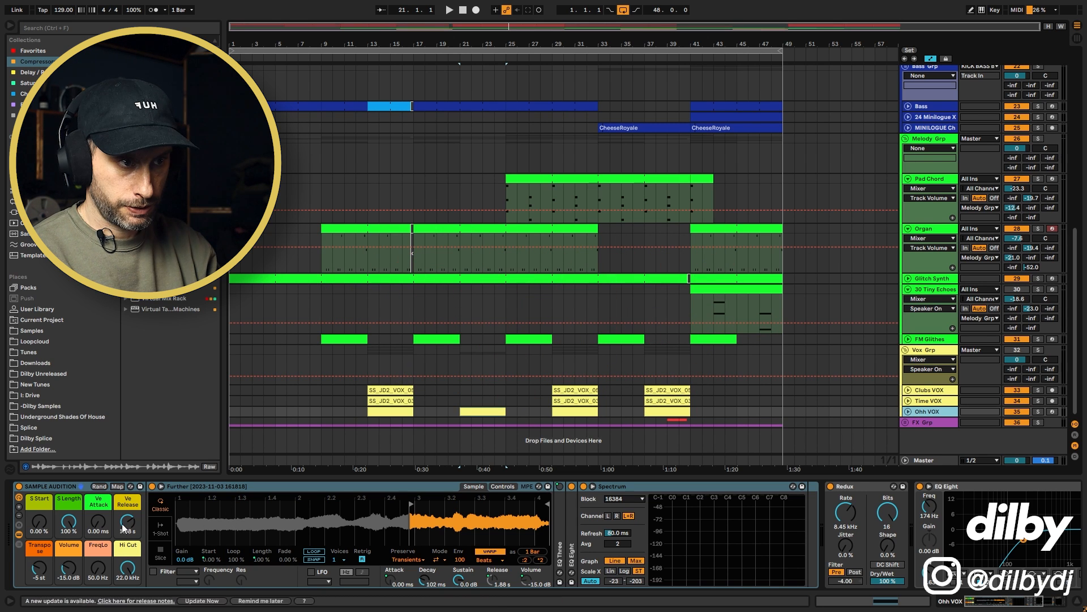
{"action": "left_click", "coordinate": [908, 412]}
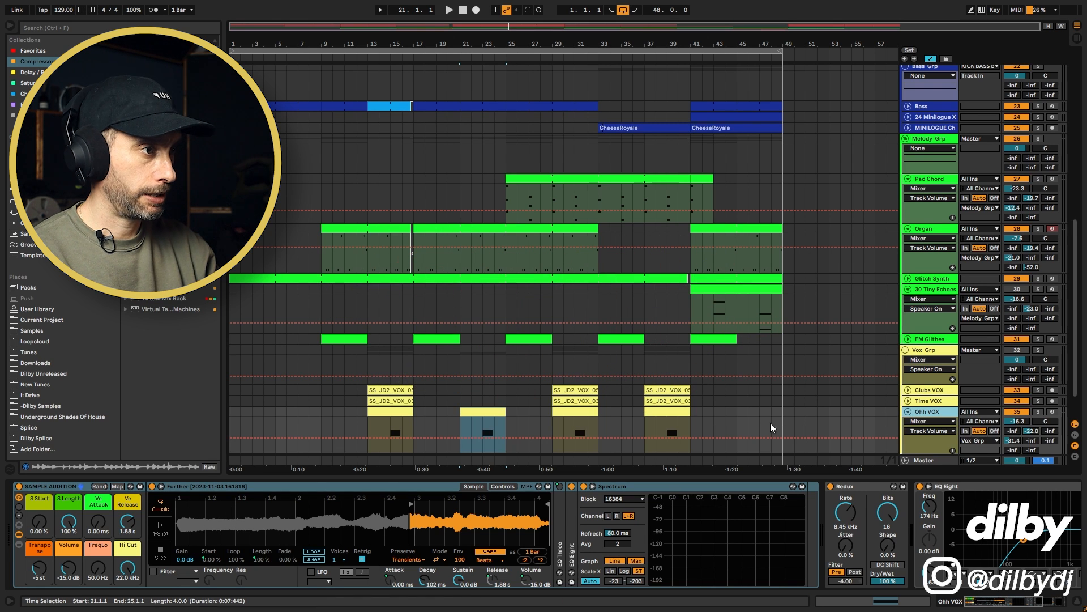
Activate the Vox Grp, solo the Ohh VOX track, and play its clip from bar 23
{"action": "left_click", "coordinate": [484, 424]}
{"action": "key", "text": "space"}
{"action": "left_click", "coordinate": [1017, 350]}
{"action": "left_click", "coordinate": [1039, 412]}
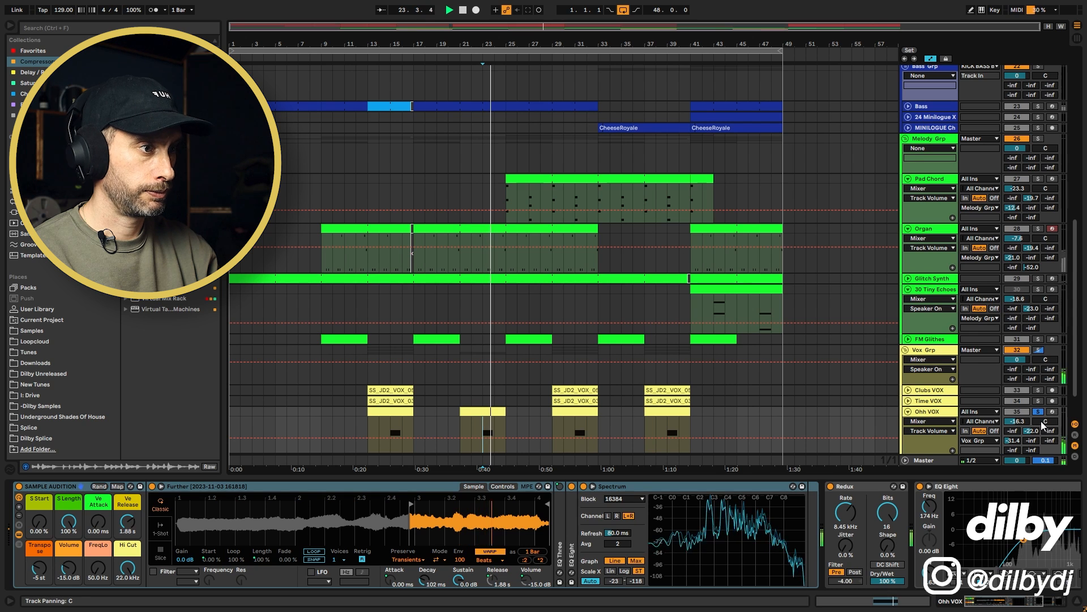
{"action": "key", "text": "space"}
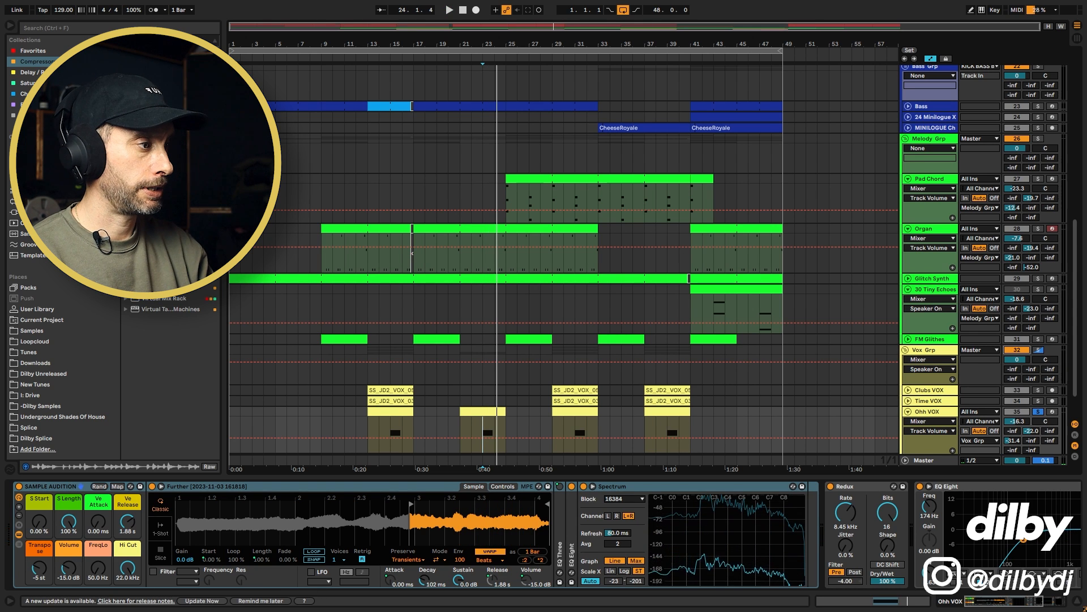
Collapse the Spectrum device in the Ohh VOX chain to reach Redux and its neighbouring effects, and toggle playback
{"action": "left_click", "coordinate": [849, 490]}
{"action": "double_click", "coordinate": [658, 484]}
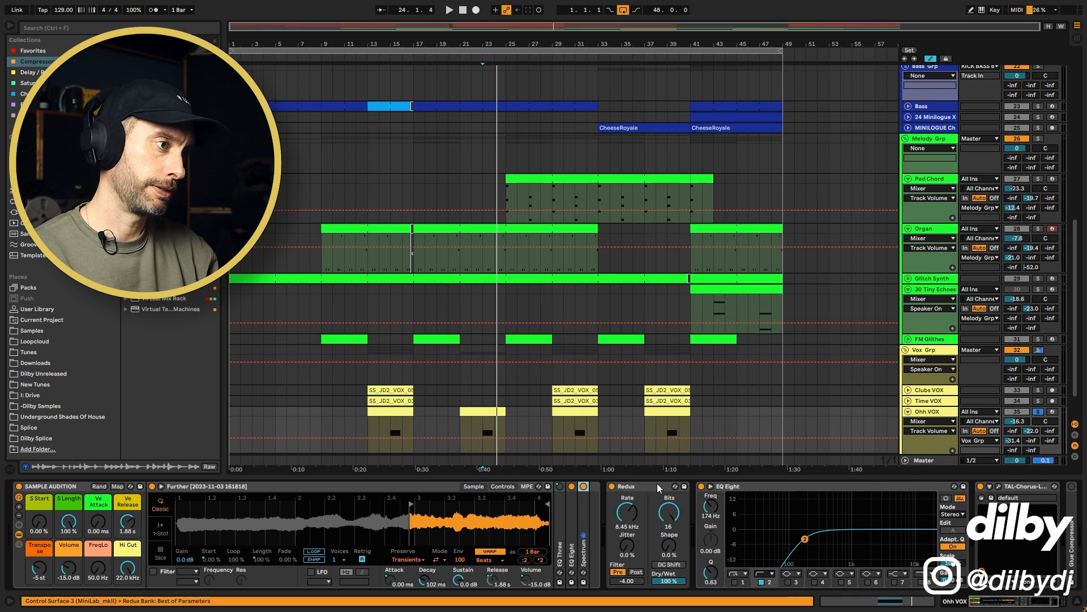
{"action": "key", "text": "space"}
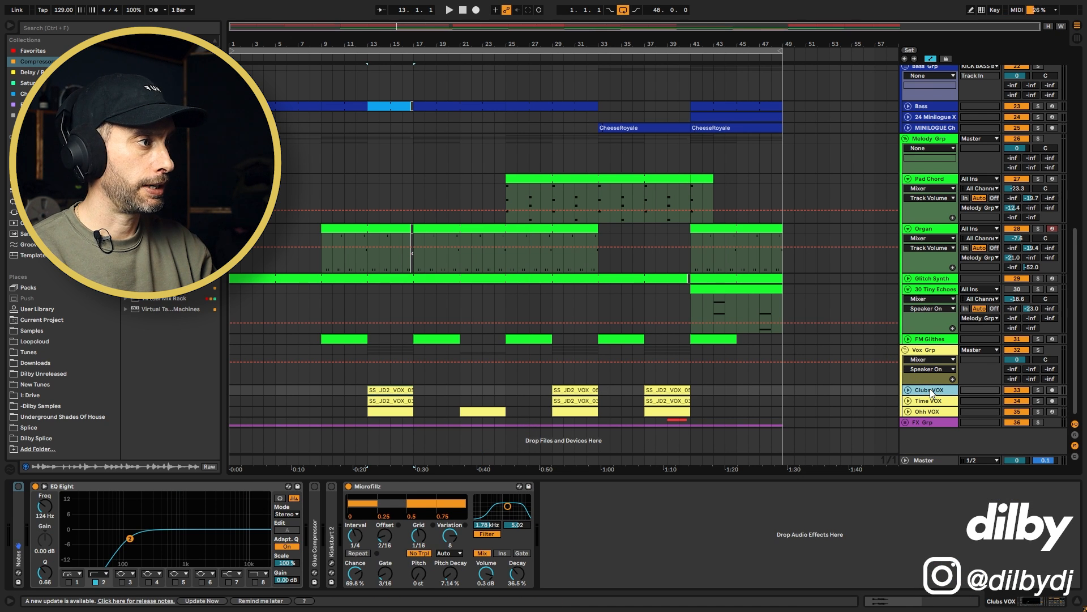
Unfold the Time VOX and Clubs VOX tracks, solo Clubs VOX, and play it from bar 13
{"action": "left_click", "coordinate": [907, 401]}
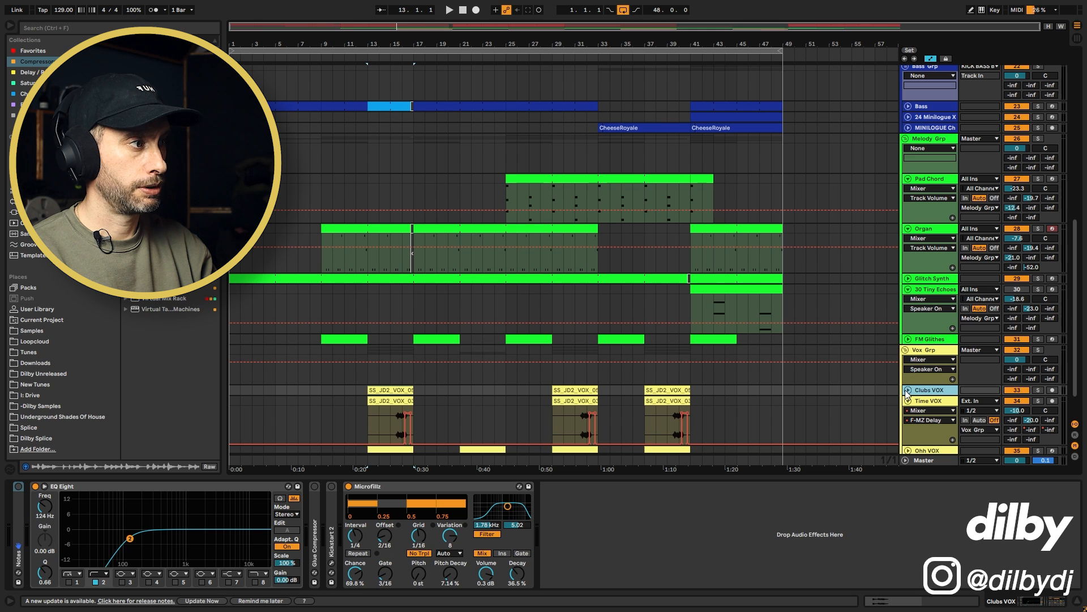
{"action": "left_click", "coordinate": [908, 391]}
{"action": "scroll", "coordinate": [453, 355], "scroll_direction": "down", "scroll_amount": 2}
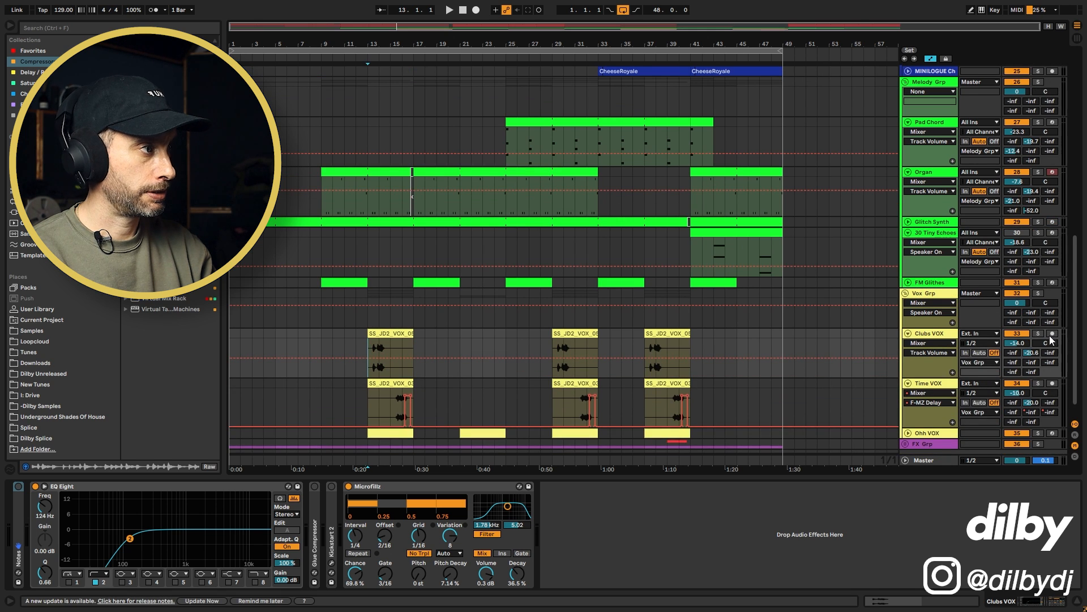
{"action": "left_click", "coordinate": [1039, 333]}
{"action": "key", "text": "space"}
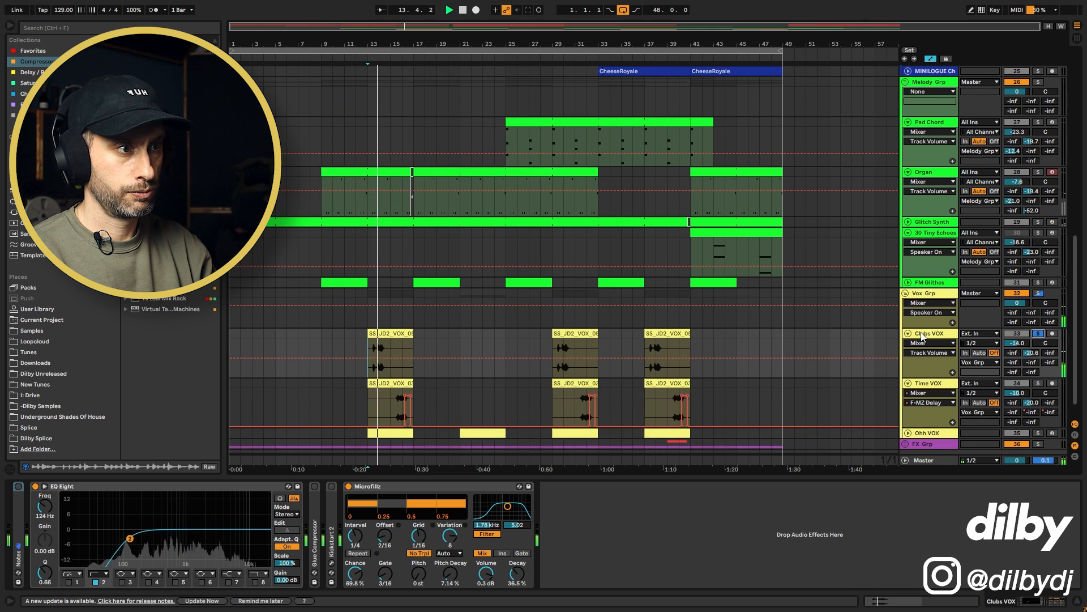
Solo the Time VOX track, play its clip from bar 15, and place the insert marker at bar 11
{"action": "left_click", "coordinate": [389, 332]}
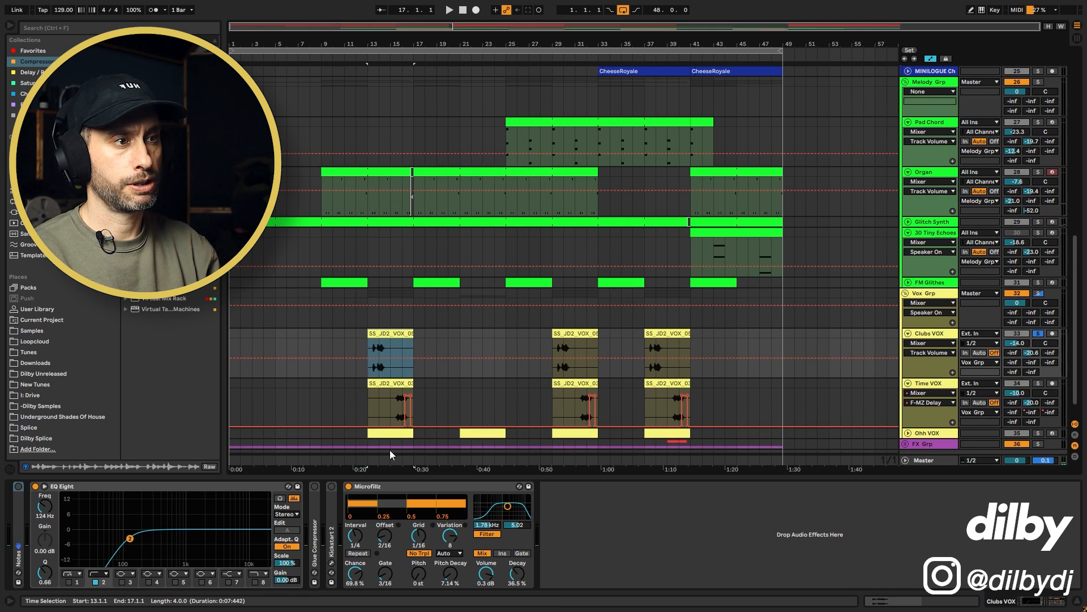
{"action": "left_click", "coordinate": [386, 403]}
{"action": "left_click", "coordinate": [1039, 384]}
{"action": "key", "text": "space"}
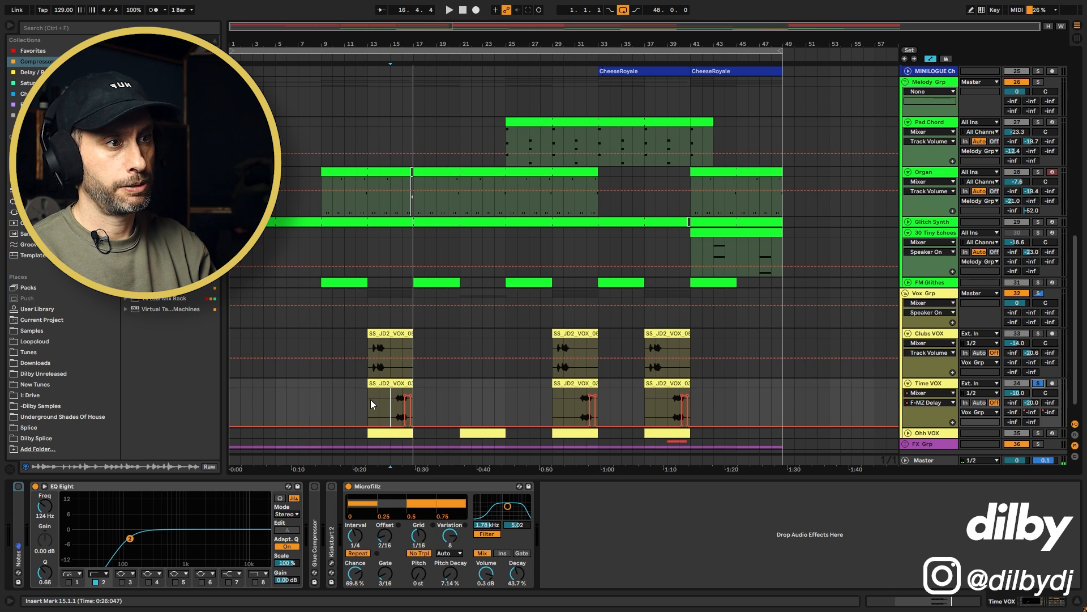
{"action": "left_click", "coordinate": [345, 397]}
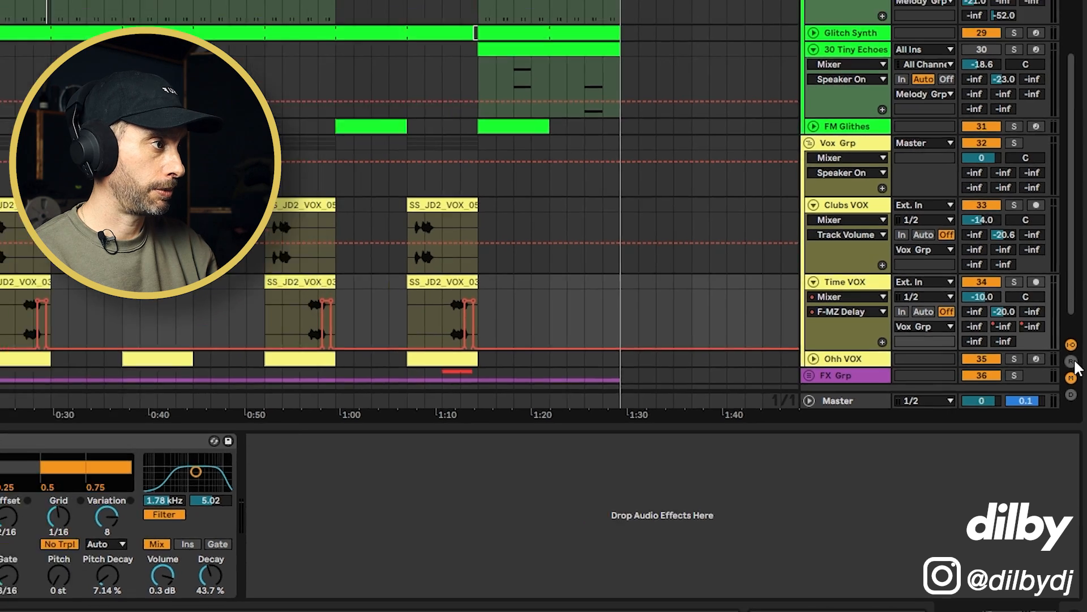
Show the return tracks, inspect the devices on C Spray Verb, F MZ Delay and E Quater Ping Pong, and hide the returns again
{"action": "left_click", "coordinate": [1072, 363]}
{"action": "left_click", "coordinate": [846, 311]}
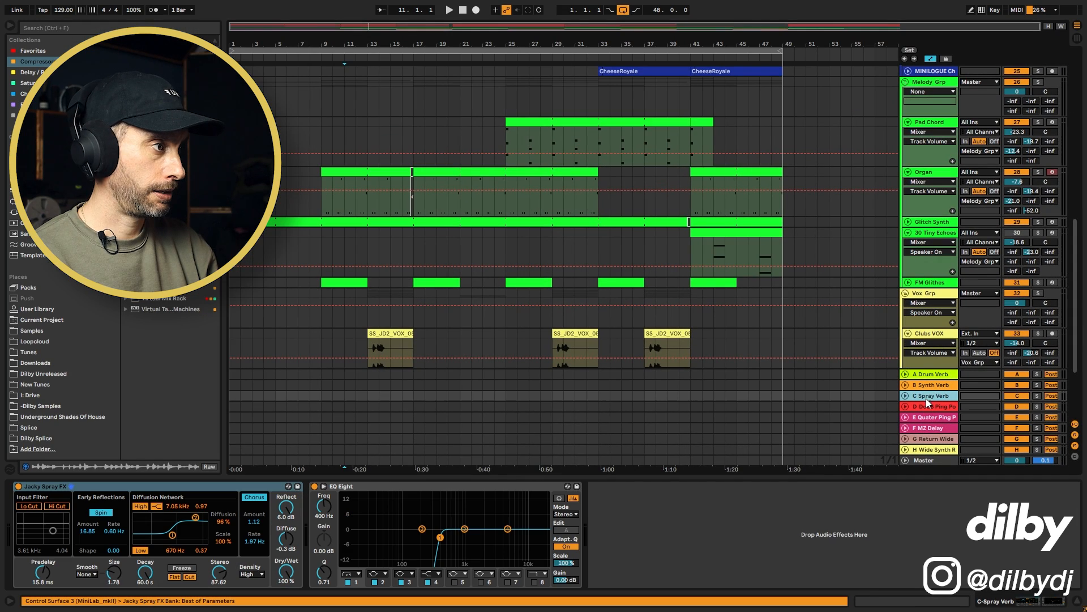
{"action": "left_click", "coordinate": [932, 429]}
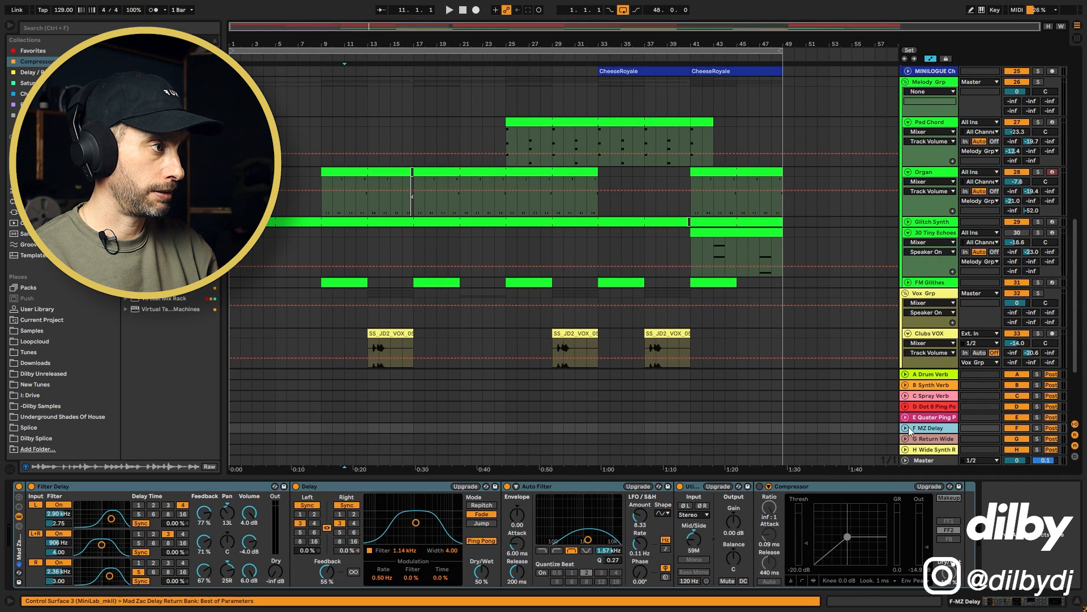
{"action": "left_click", "coordinate": [878, 417]}
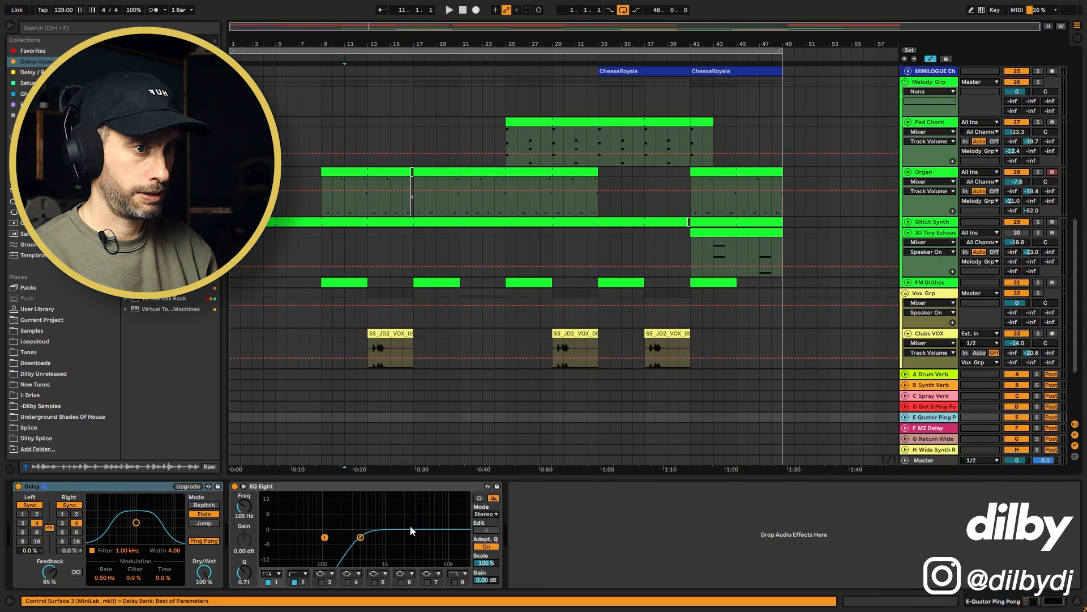
{"action": "left_click", "coordinate": [1075, 435]}
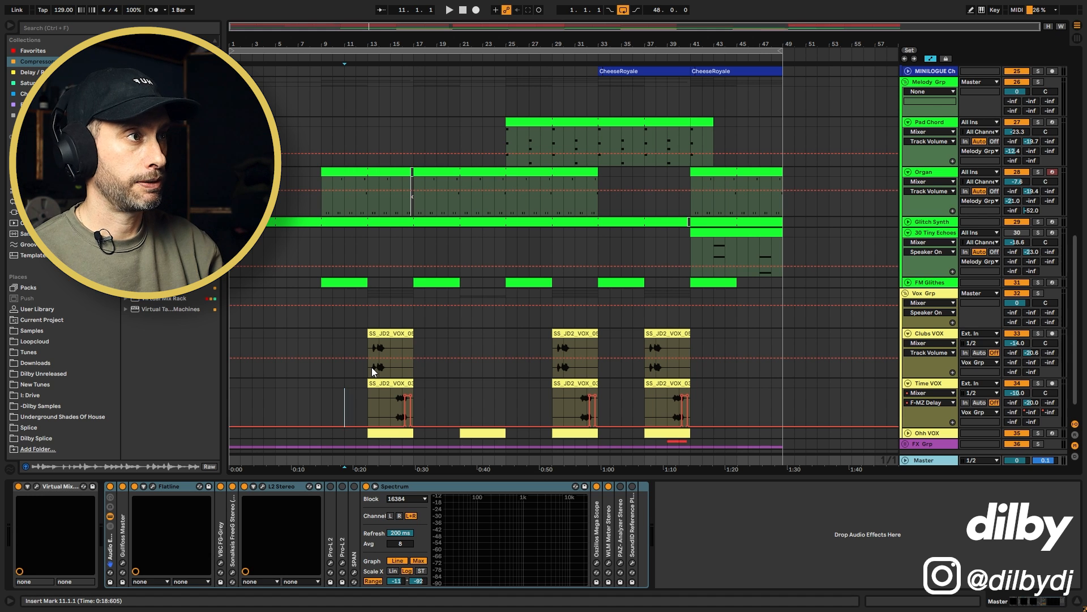
Play the full arrangement from bar 12 through the vocals into the drop, following the tracks up to the drums
{"action": "left_click", "coordinate": [370, 399]}
{"action": "left_click", "coordinate": [358, 386]}
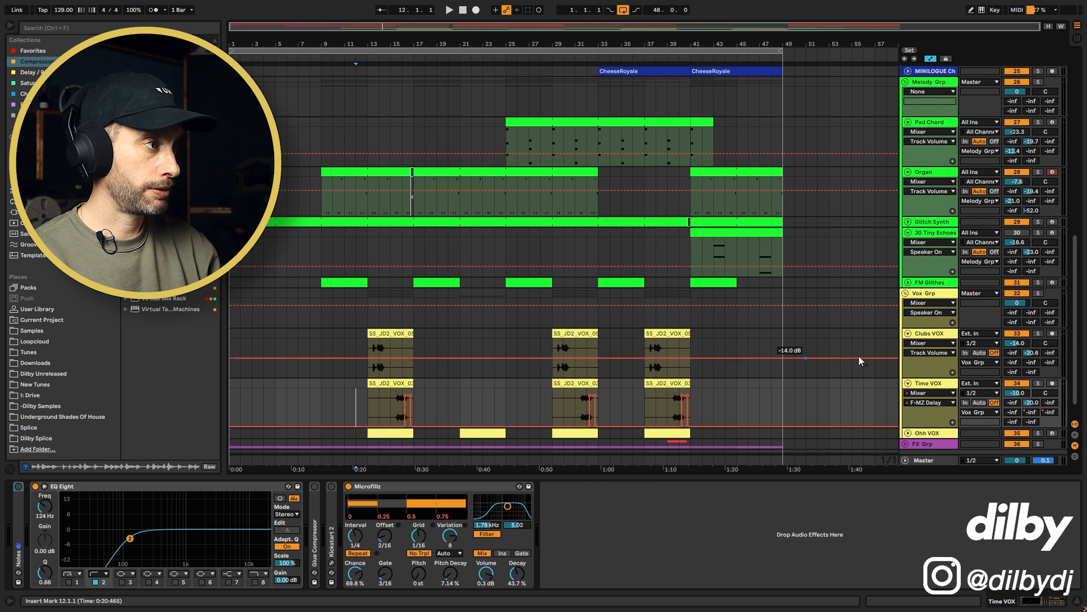
{"action": "key", "text": "space"}
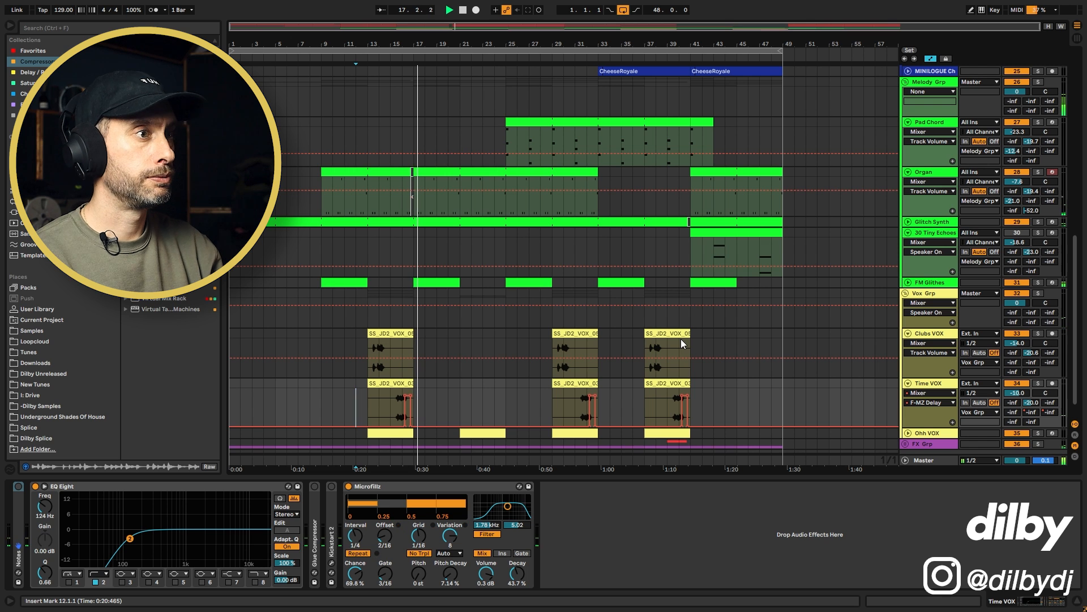
{"action": "scroll", "coordinate": [409, 107], "scroll_direction": "up", "scroll_amount": 5}
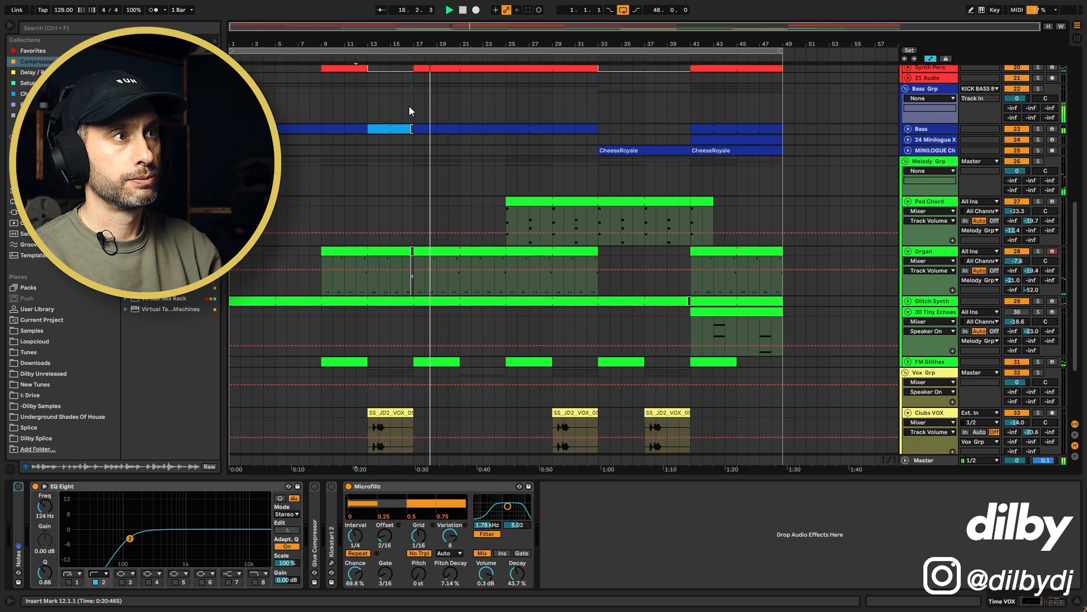
{"action": "scroll", "coordinate": [426, 123], "scroll_direction": "up", "scroll_amount": 4}
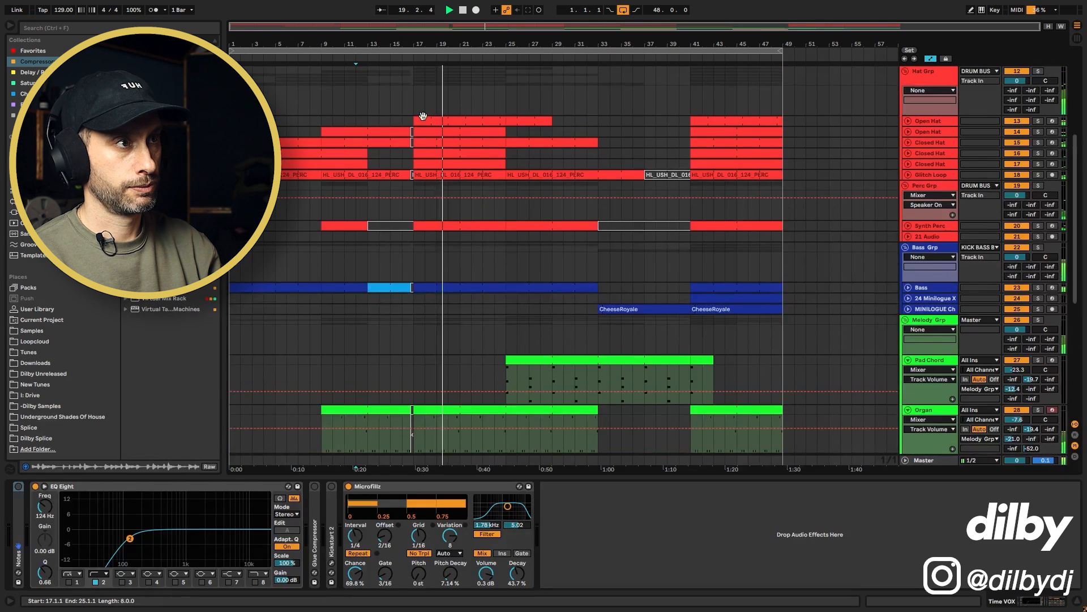
{"action": "scroll", "coordinate": [421, 107], "scroll_direction": "up", "scroll_amount": 3}
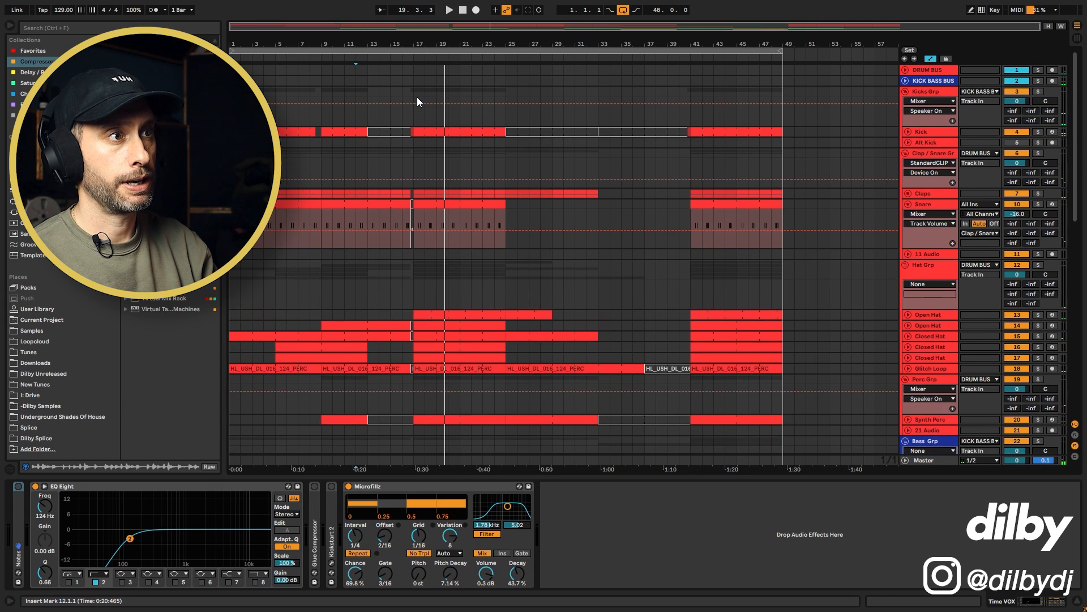
Open the short Kick clip just before bar 17 in the note editor and select its two C3 notes
{"action": "double_click", "coordinate": [420, 130]}
{"action": "key", "text": "space"}
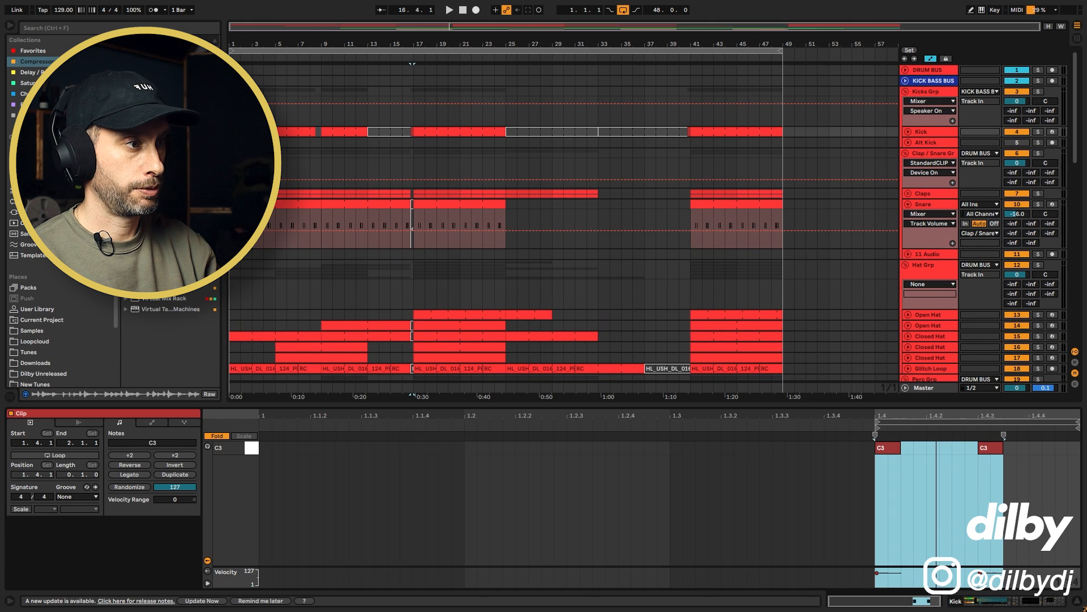
{"action": "left_click", "coordinate": [888, 451]}
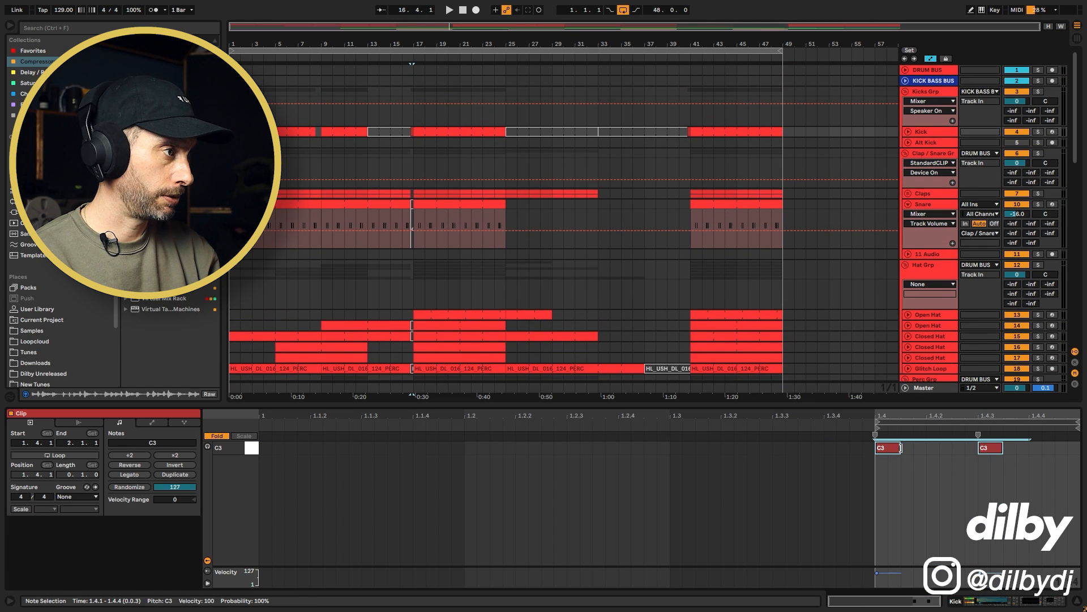
Lengthen the short Kick clip's two C3 notes until they join, and shorten them back to separate hits
{"action": "left_click_drag", "start_coordinate": [900, 448], "coordinate": [927, 447]}
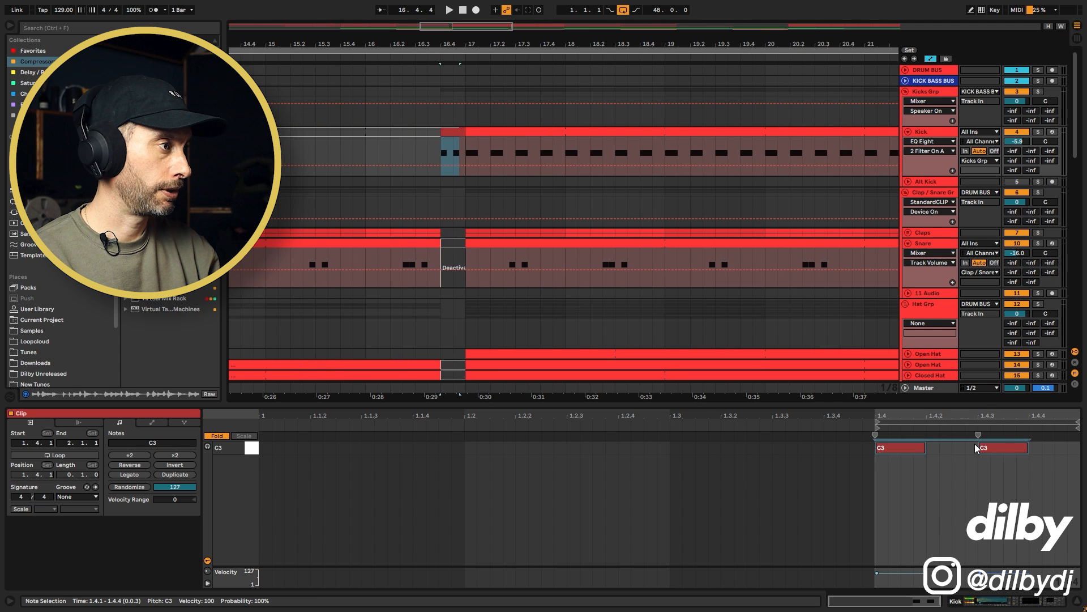
{"action": "left_click_drag", "start_coordinate": [927, 448], "coordinate": [978, 448]}
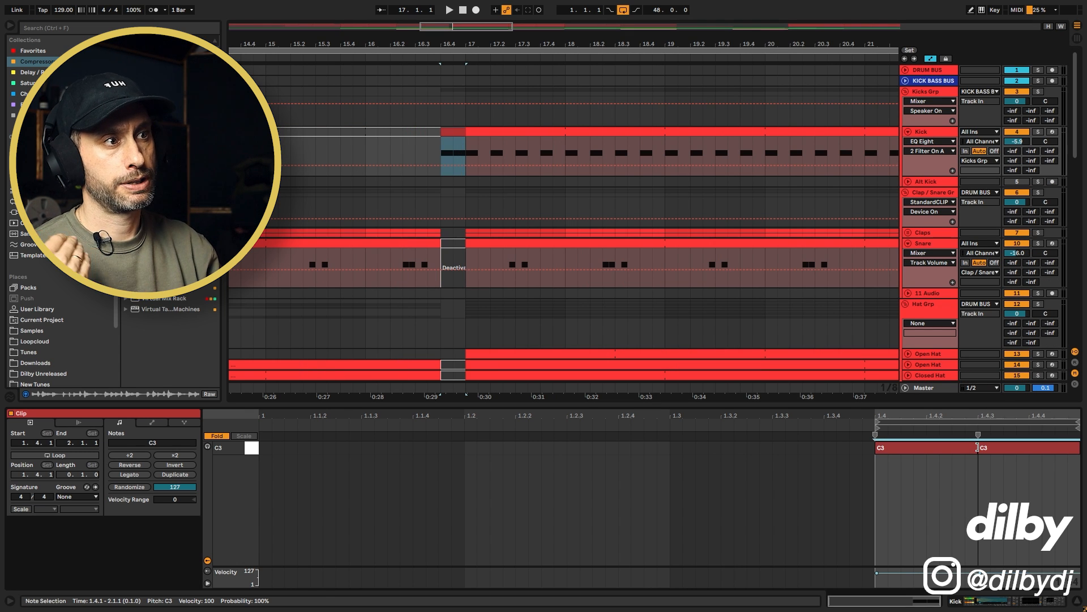
{"action": "left_click_drag", "start_coordinate": [978, 447], "coordinate": [908, 447]}
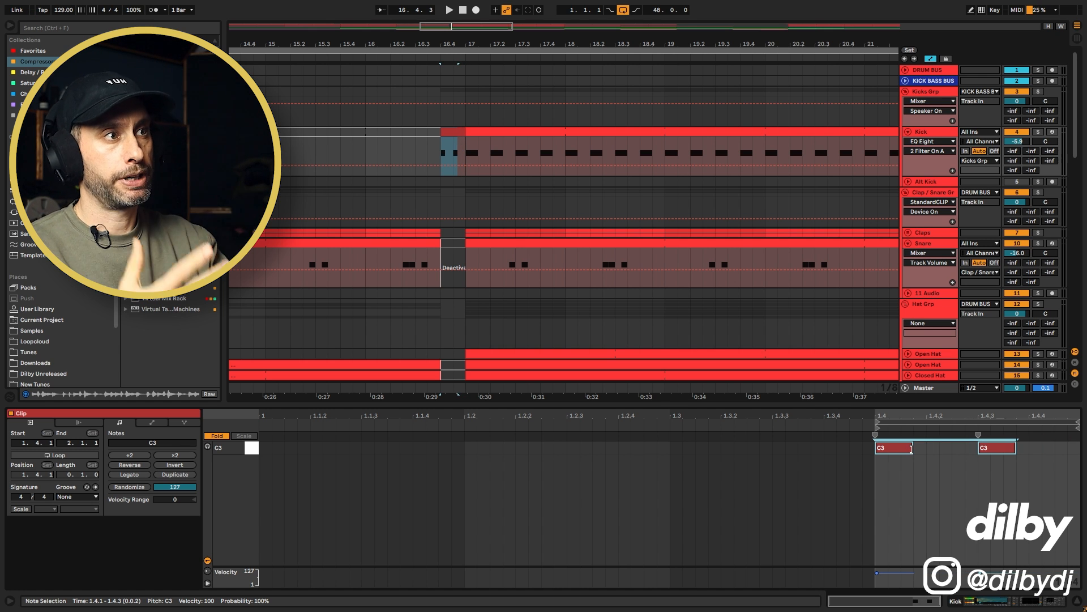
Play the kick fill into the drop from bar 16.3
{"action": "left_click", "coordinate": [415, 153]}
{"action": "key", "text": "space"}
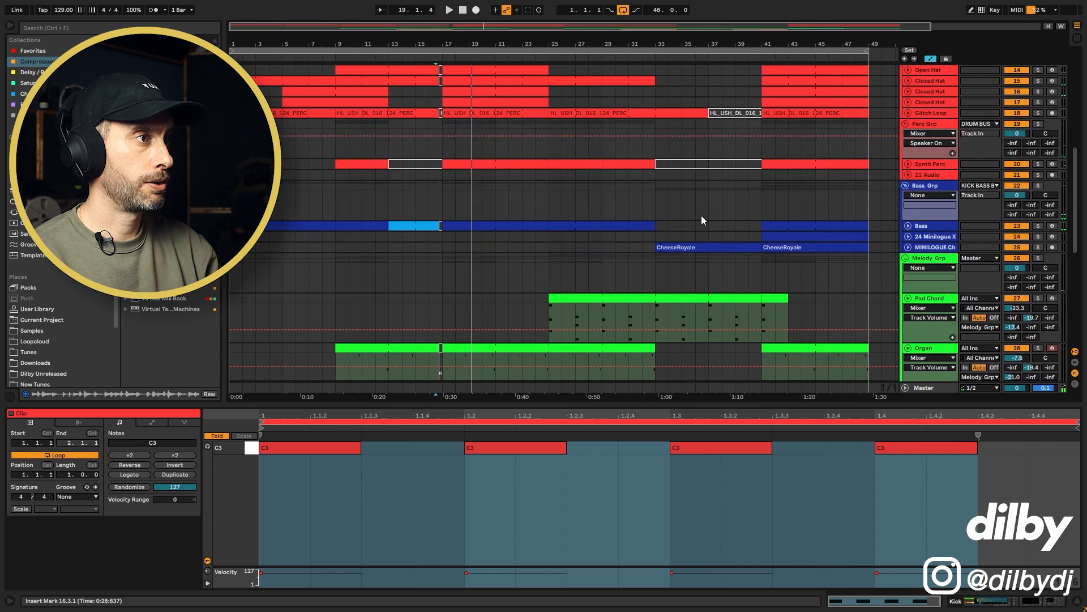
Expand the FX Grp and open the Texture track's GLFR_Mexico_Tacos_Bar_01 clip
{"action": "scroll", "coordinate": [550, 270], "scroll_direction": "down", "scroll_amount": 5}
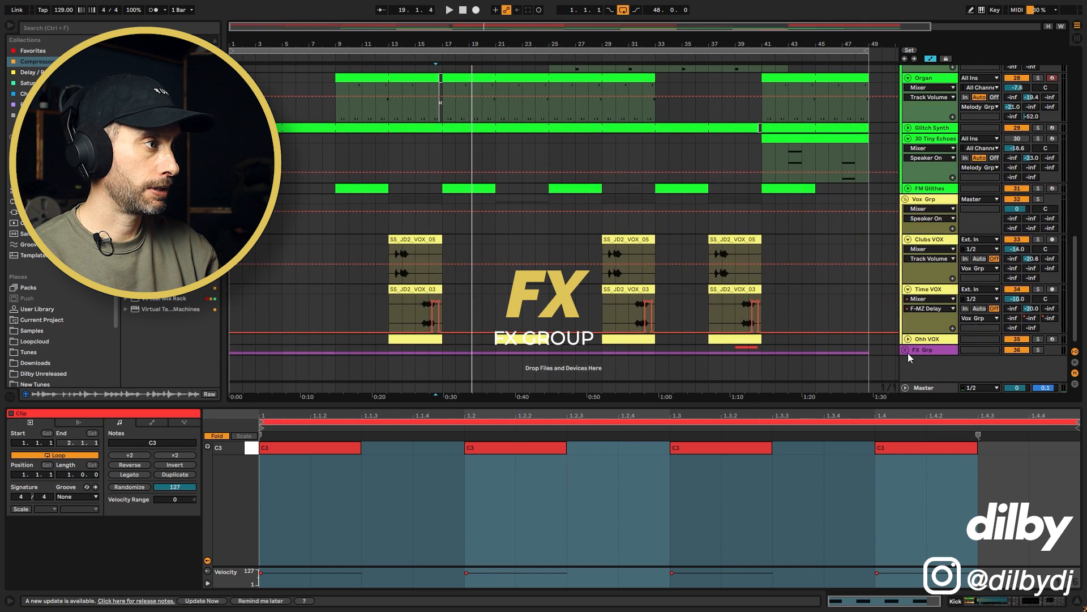
{"action": "left_click", "coordinate": [905, 350]}
{"action": "left_click", "coordinate": [910, 351]}
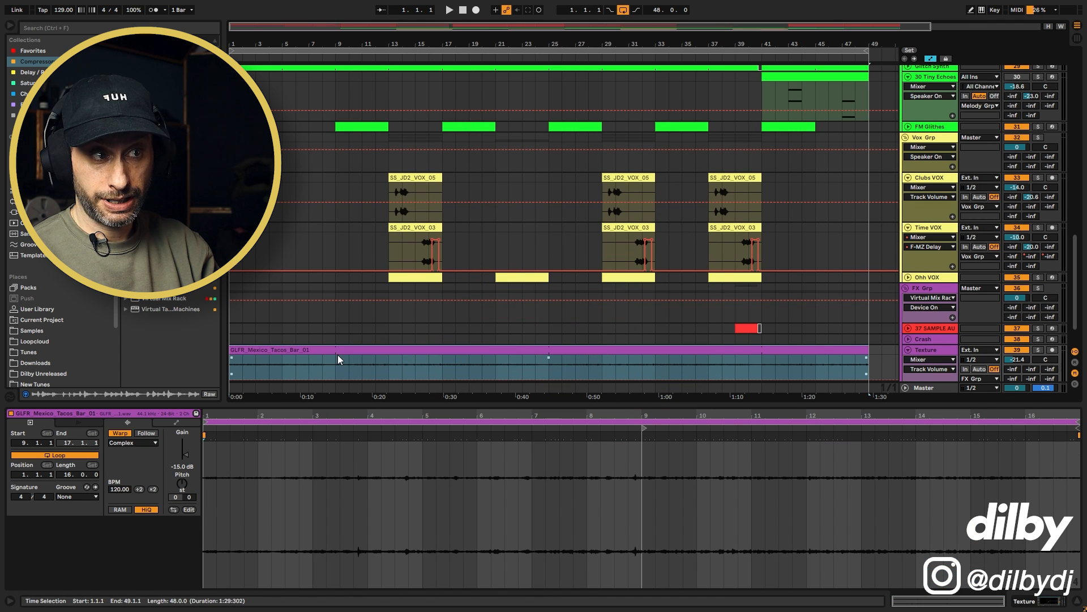
Solo the Texture track, play it from bar 19, and select bars 21 to 25 of its clip
{"action": "left_click", "coordinate": [469, 366]}
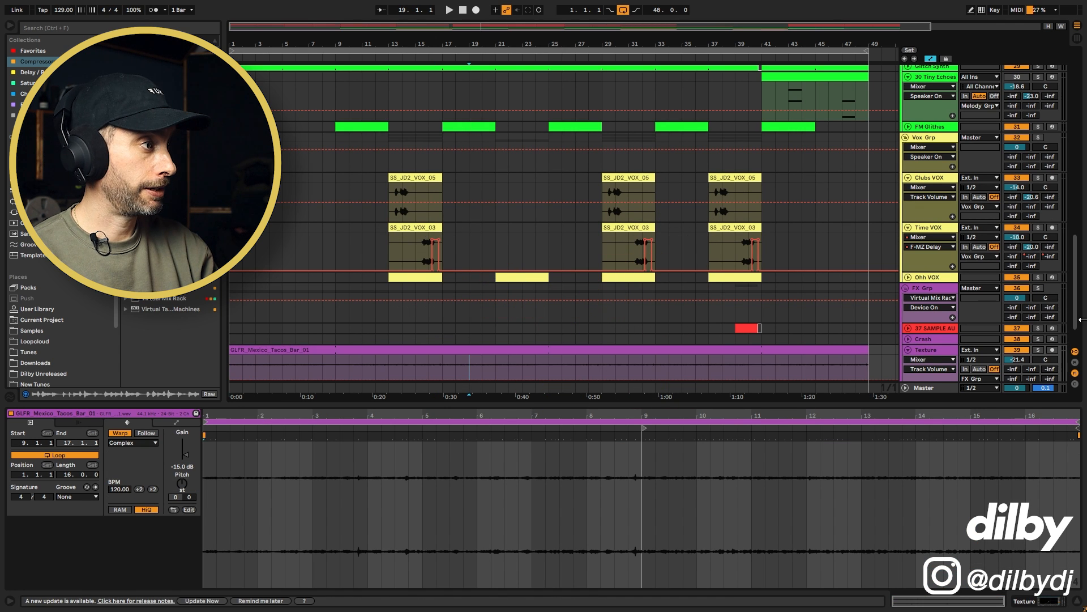
{"action": "left_click", "coordinate": [1039, 350]}
{"action": "key", "text": "space"}
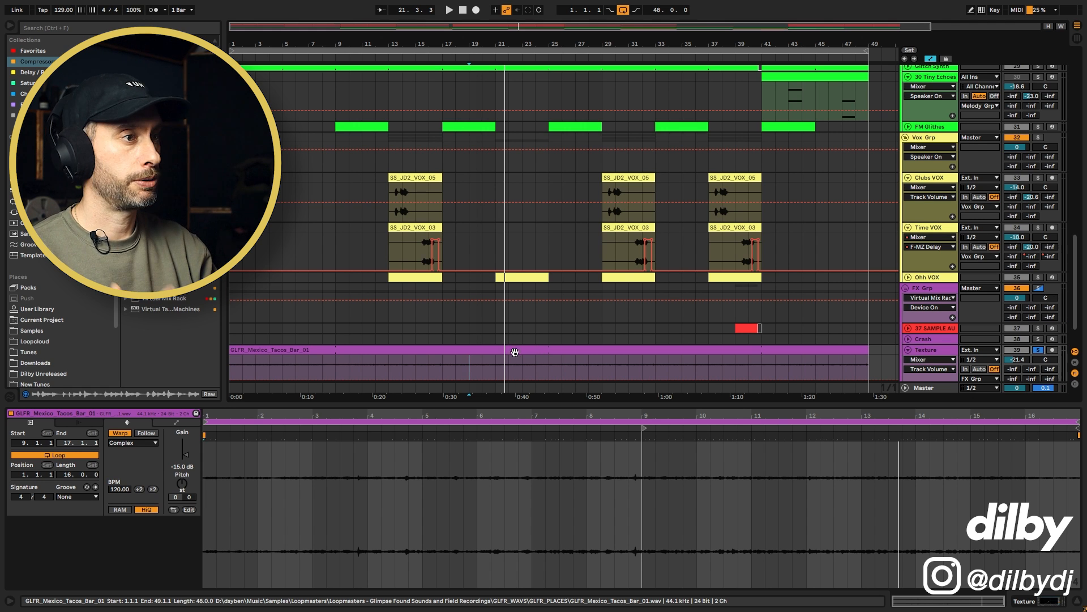
{"action": "left_click_drag", "start_coordinate": [496, 364], "coordinate": [549, 359]}
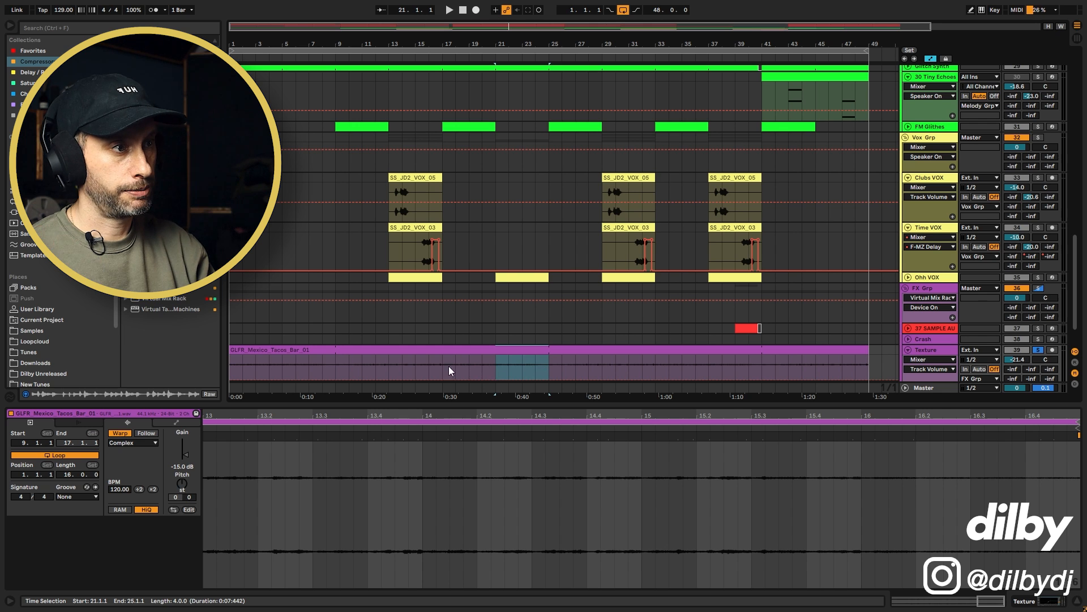
Select bars 17 to 21 of the Texture clip, fold its track, and mark bars 17 to 22 on the Crash track
{"action": "left_click_drag", "start_coordinate": [439, 368], "coordinate": [499, 352]}
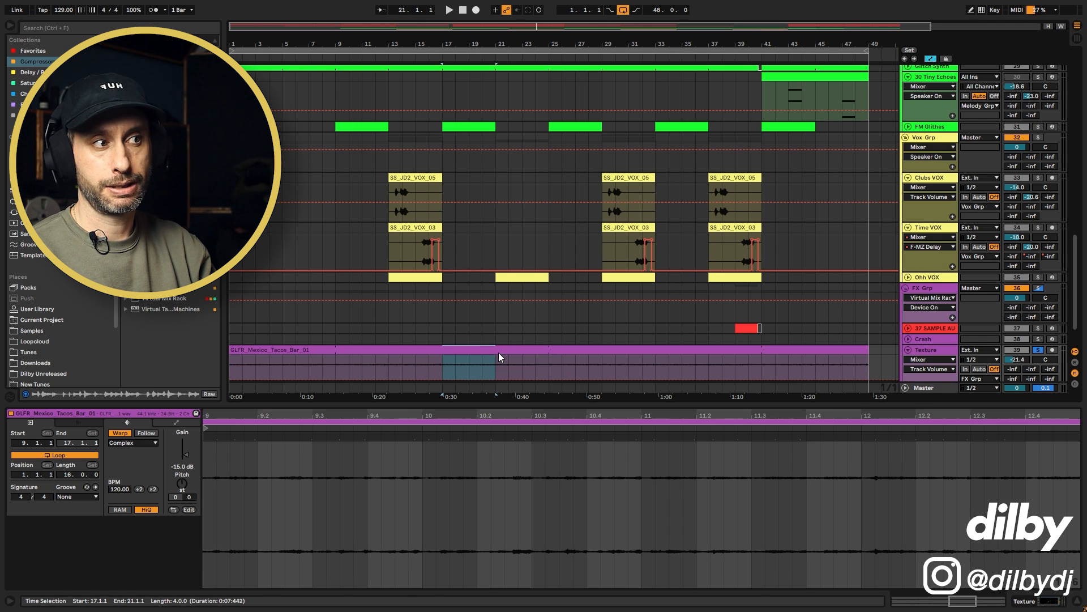
{"action": "key", "text": "u"}
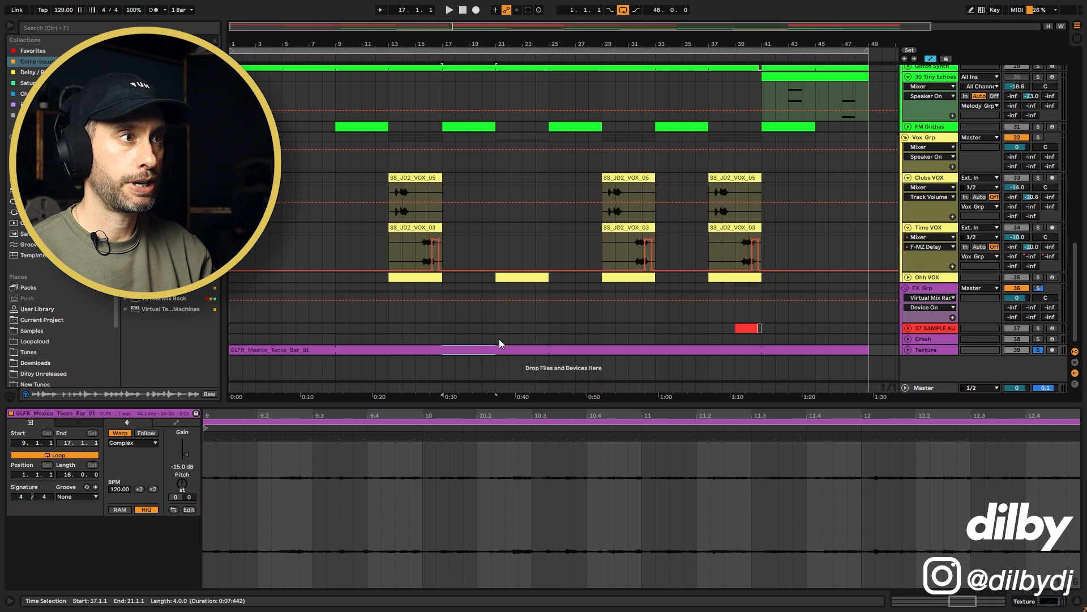
{"action": "left_click_drag", "start_coordinate": [452, 340], "coordinate": [504, 341]}
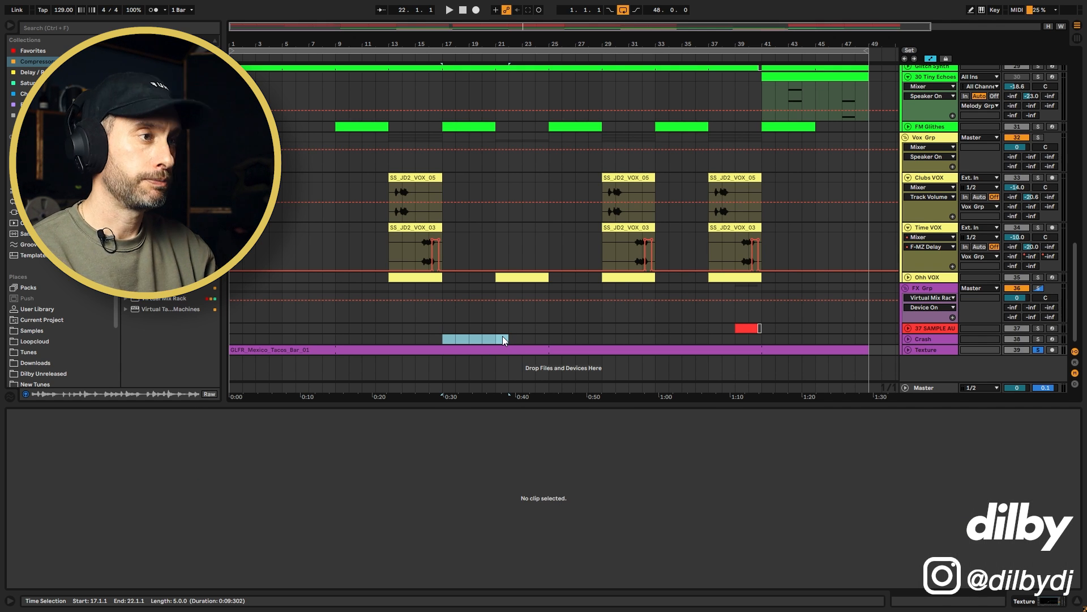
Unfold the SAMPLE AUDITION track, play it from bar 38, and inspect the notes of its short clip at bar 39
{"action": "left_click", "coordinate": [908, 328]}
{"action": "left_click", "coordinate": [730, 344]}
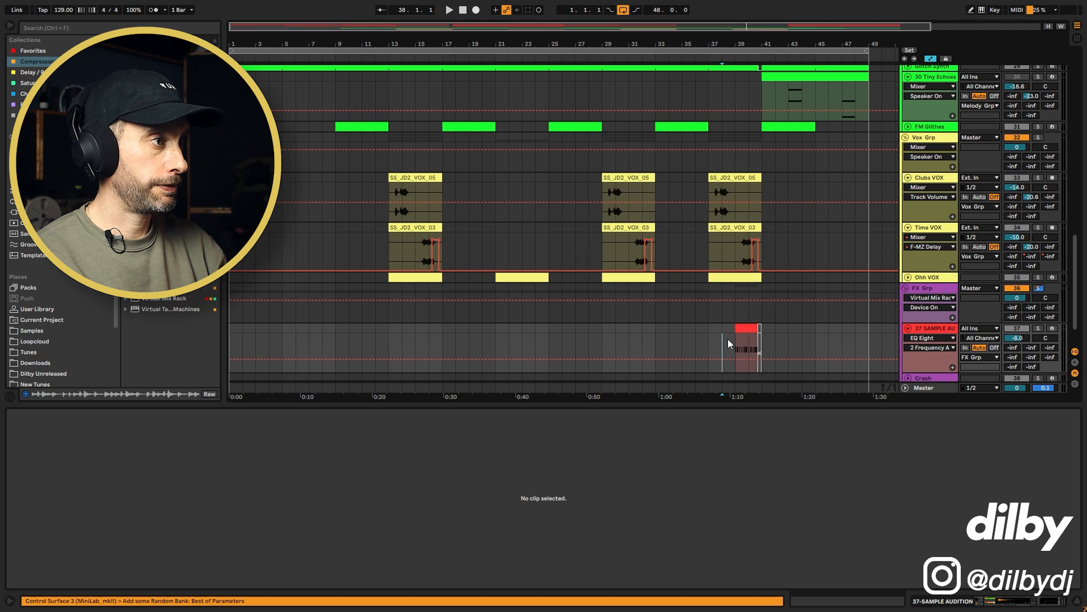
{"action": "left_click", "coordinate": [746, 348]}
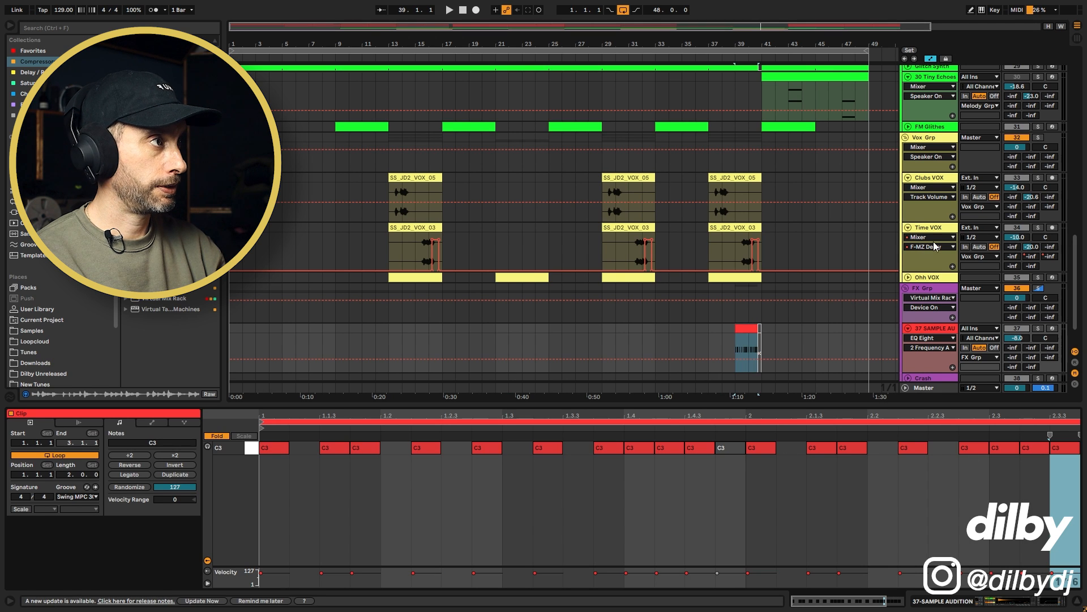
{"action": "scroll", "coordinate": [937, 247], "scroll_direction": "down", "scroll_amount": 3}
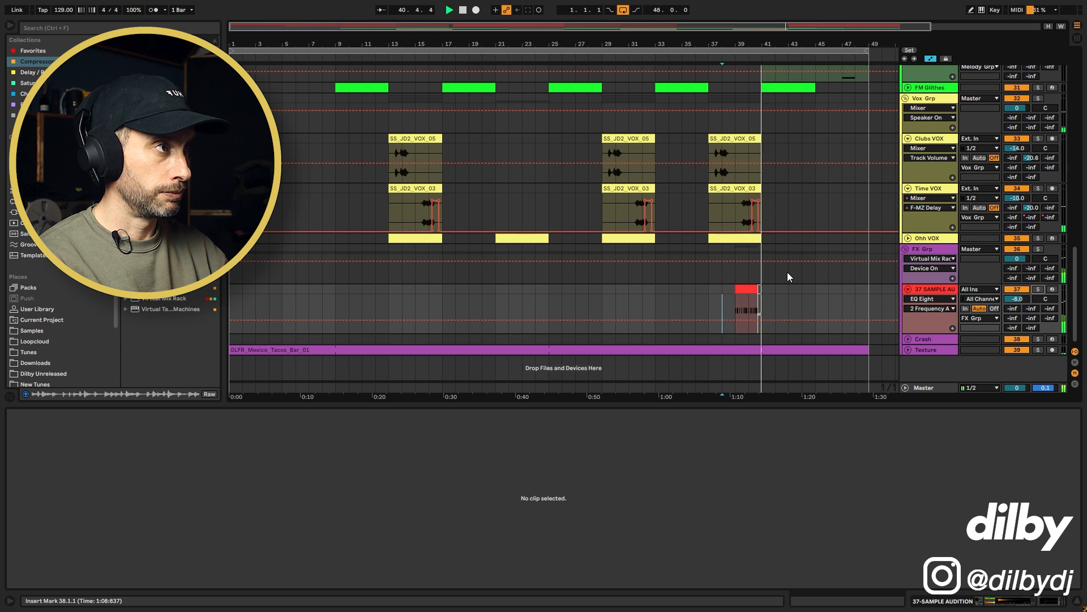
{"action": "left_click", "coordinate": [750, 288]}
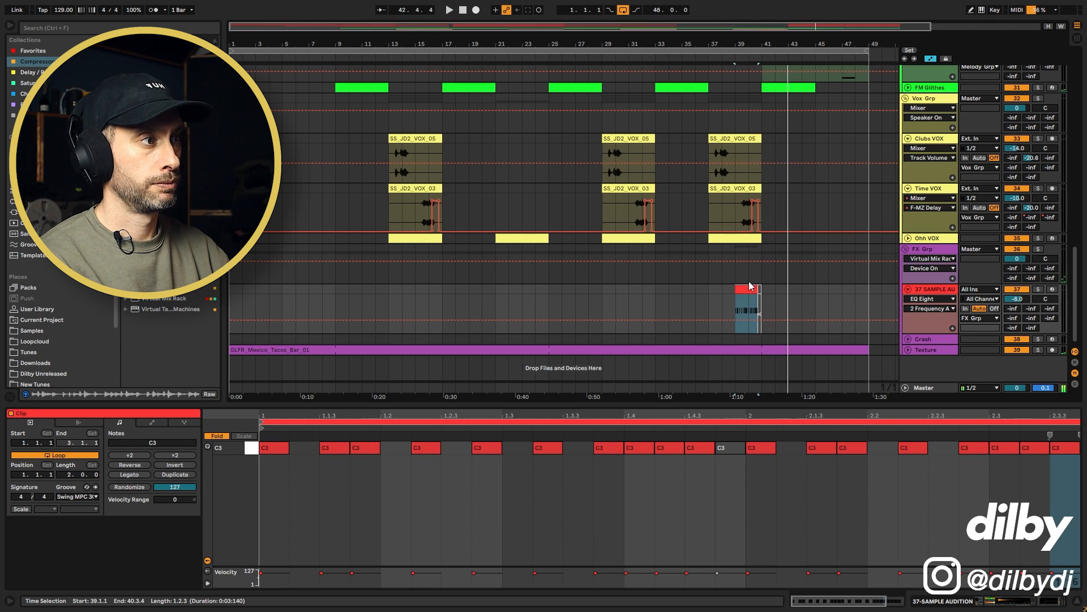
{"action": "left_click_drag", "start_coordinate": [734, 276], "coordinate": [762, 277]}
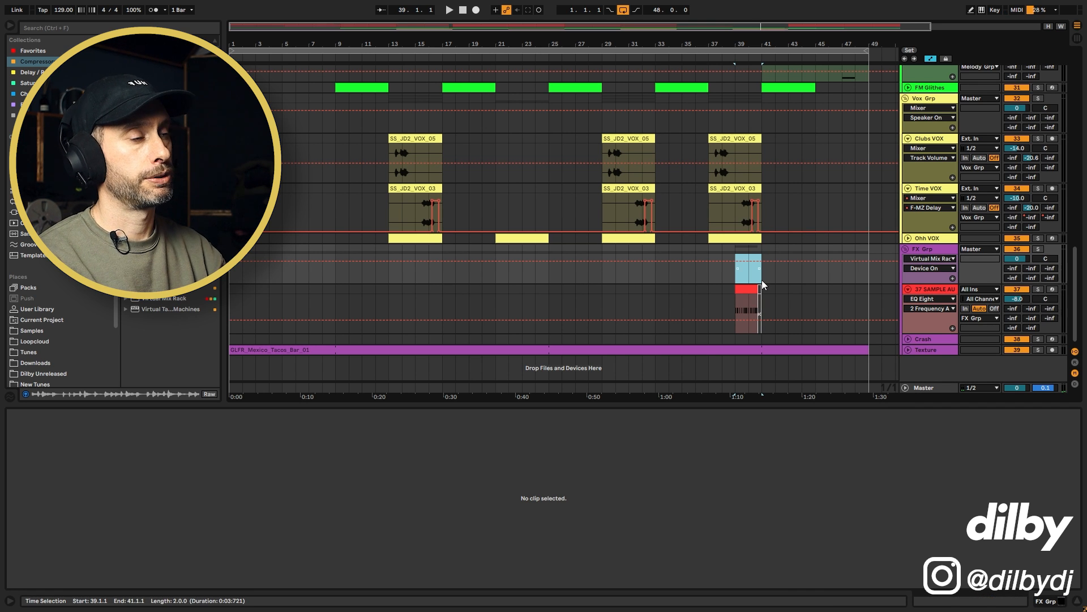
{"action": "left_click", "coordinate": [722, 281]}
Collapse the Melody Grp, Vox Grp and FX Grp
{"action": "scroll", "coordinate": [831, 194], "scroll_direction": "up", "scroll_amount": 3}
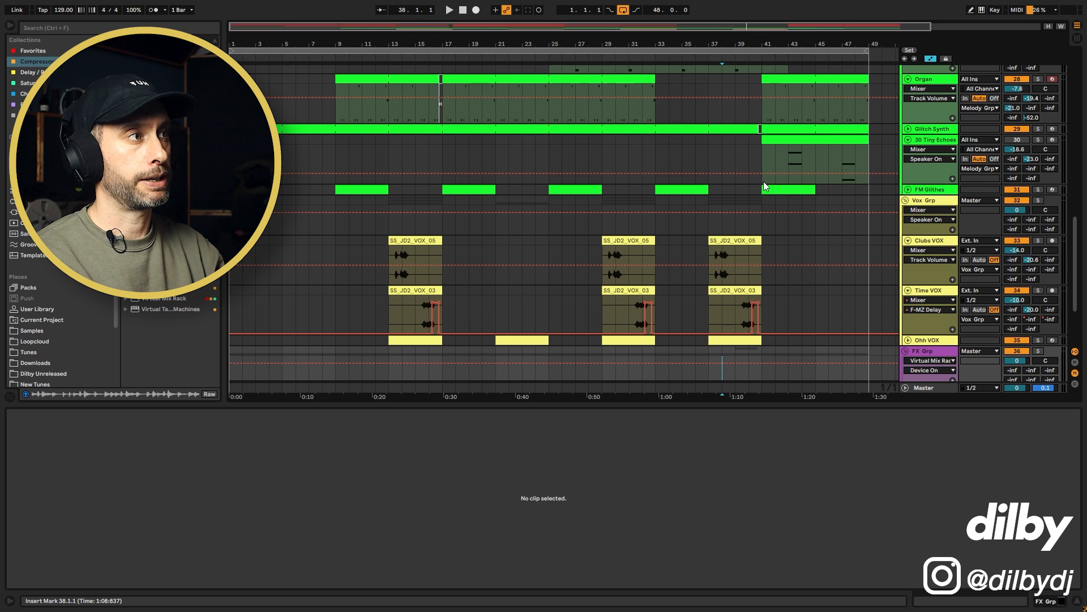
{"action": "scroll", "coordinate": [780, 131], "scroll_direction": "up", "scroll_amount": 2}
{"action": "scroll", "coordinate": [780, 132], "scroll_direction": "down", "scroll_amount": 1}
{"action": "scroll", "coordinate": [790, 193], "scroll_direction": "up", "scroll_amount": 10}
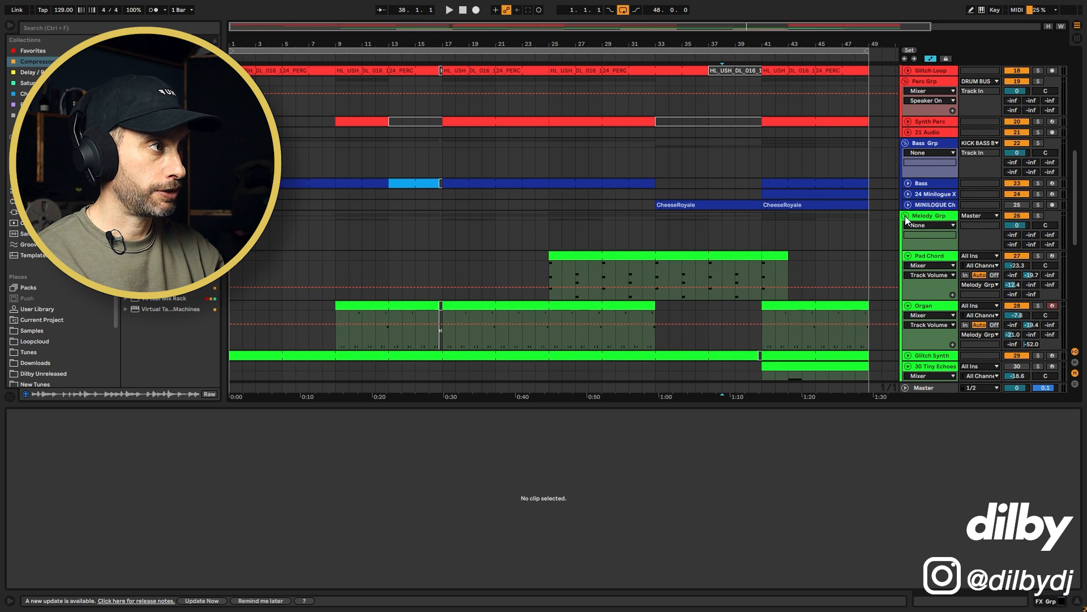
{"action": "left_click", "coordinate": [905, 216]}
{"action": "left_click", "coordinate": [906, 226]}
{"action": "left_click", "coordinate": [904, 237]}
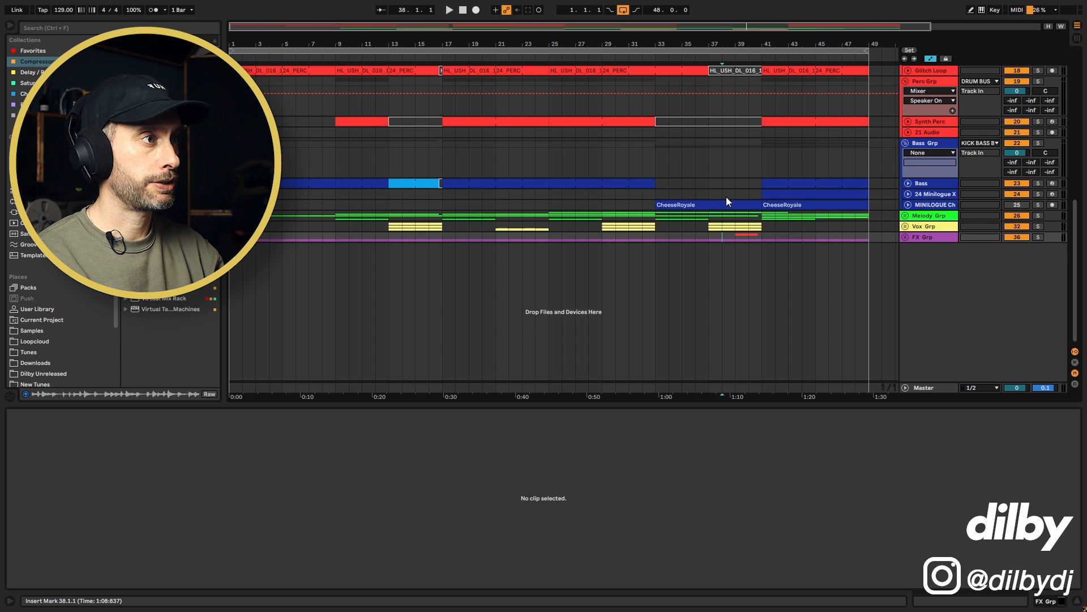
Unfold the MINILOGUE CheeseRoyale track in the Bass Grp
{"action": "left_click", "coordinate": [497, 204]}
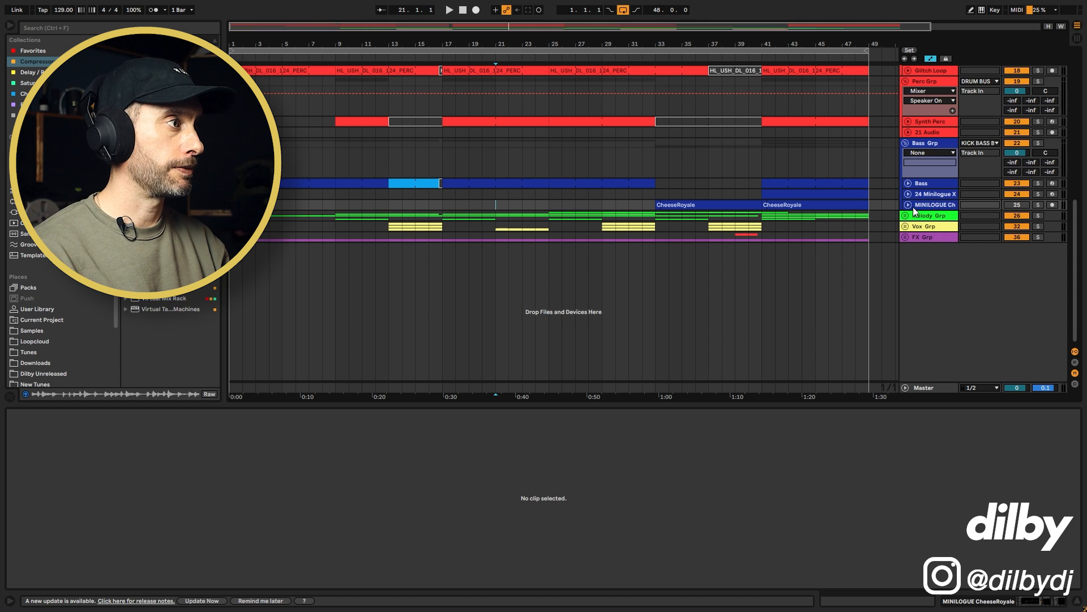
{"action": "left_click", "coordinate": [934, 195]}
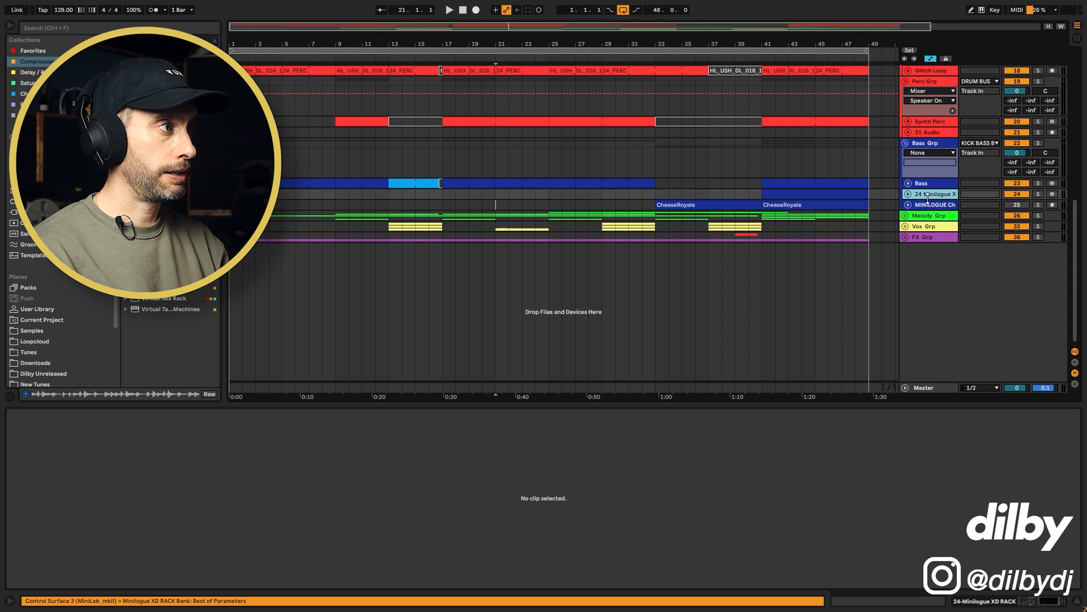
{"action": "left_click", "coordinate": [921, 207]}
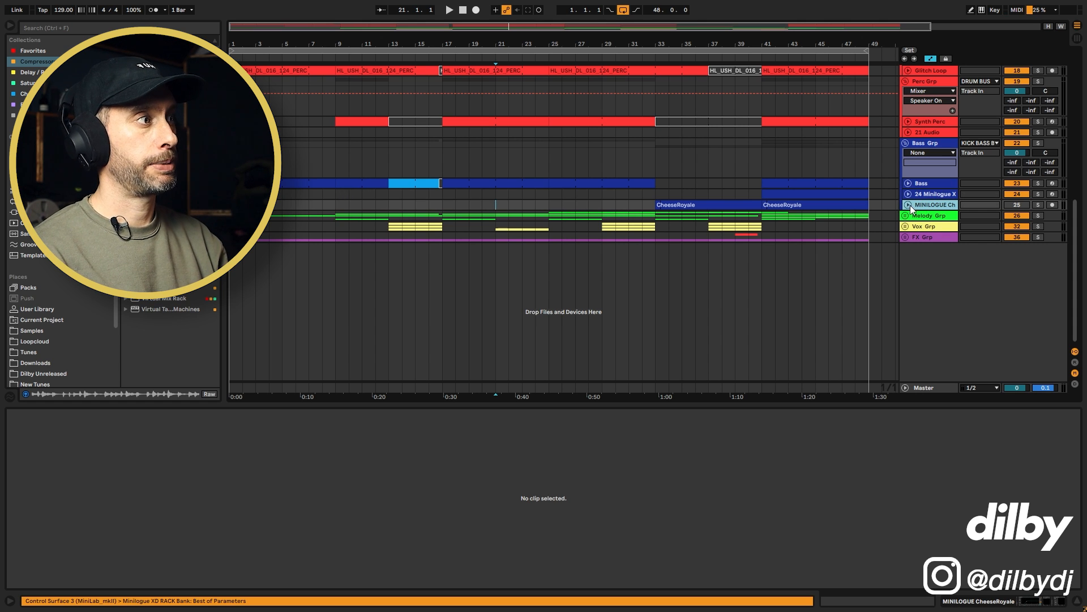
{"action": "left_click", "coordinate": [910, 205]}
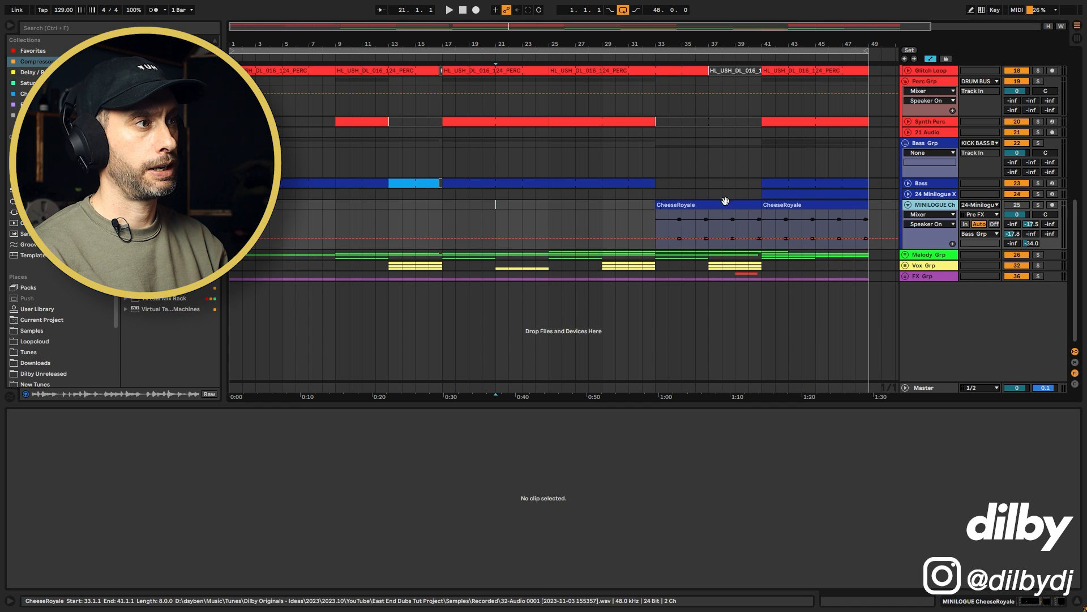
Inspect the CheeseRoyale audio clip at bar 33 and the Minilogue XD RACK MIDI clip at bar 41
{"action": "left_click", "coordinate": [668, 219]}
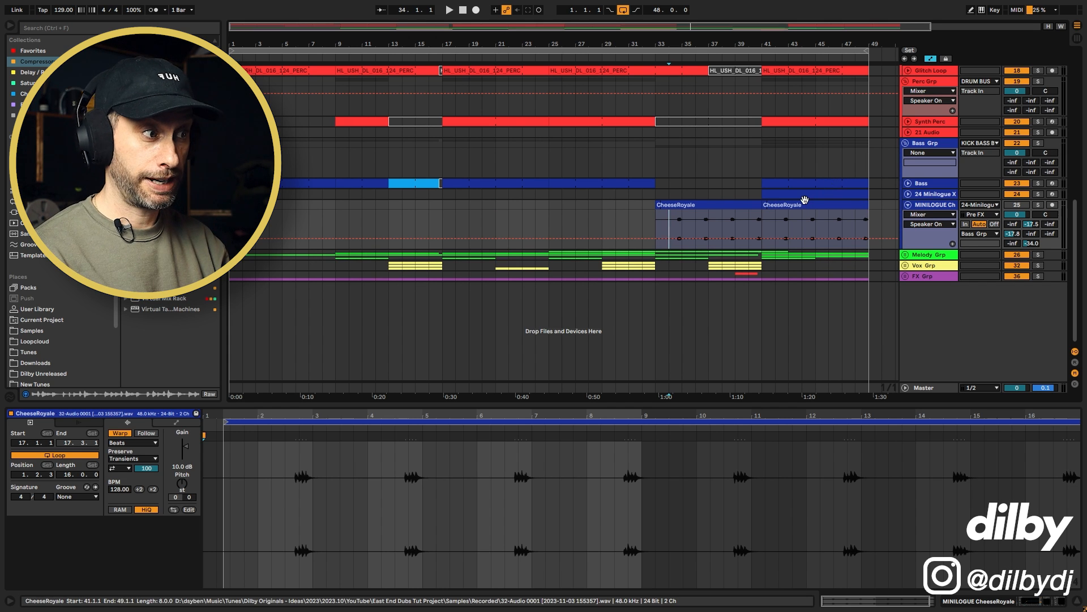
{"action": "left_click", "coordinate": [756, 207]}
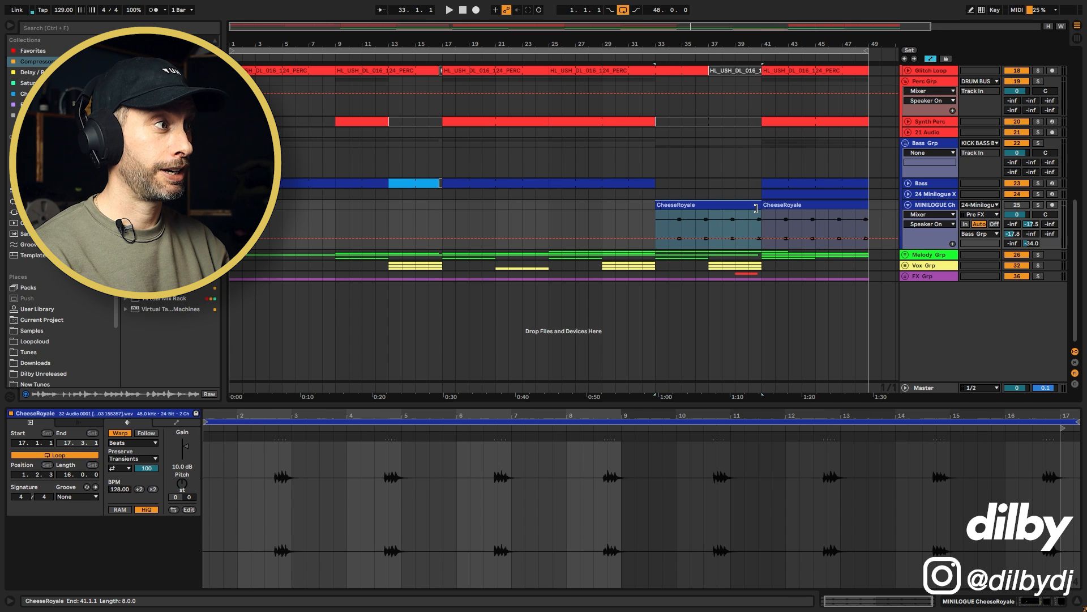
{"action": "left_click", "coordinate": [799, 195]}
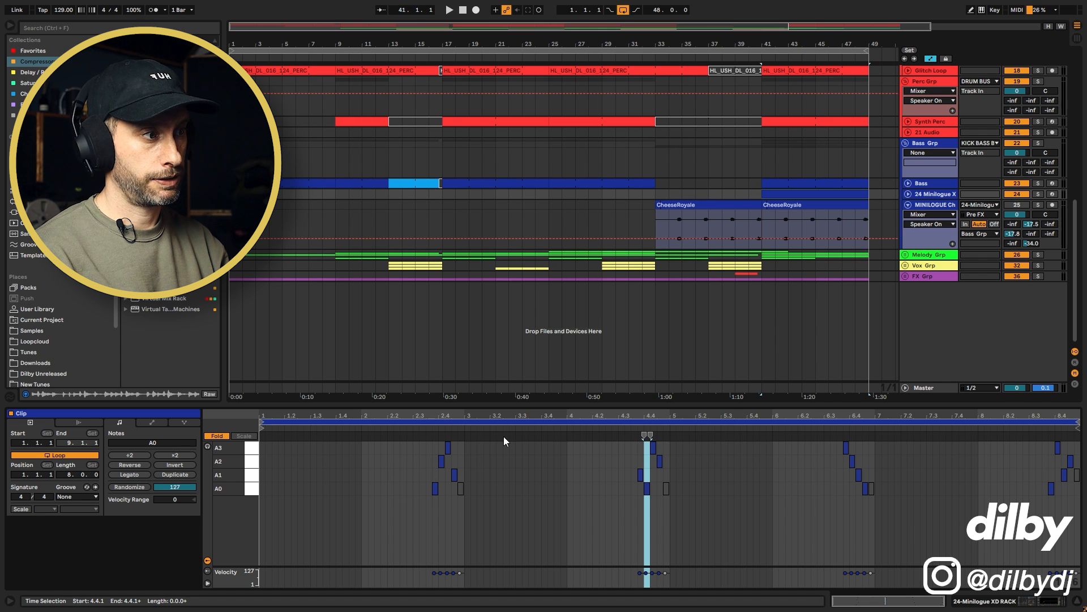
{"action": "left_click", "coordinate": [658, 205]}
{"action": "left_click", "coordinate": [712, 205]}
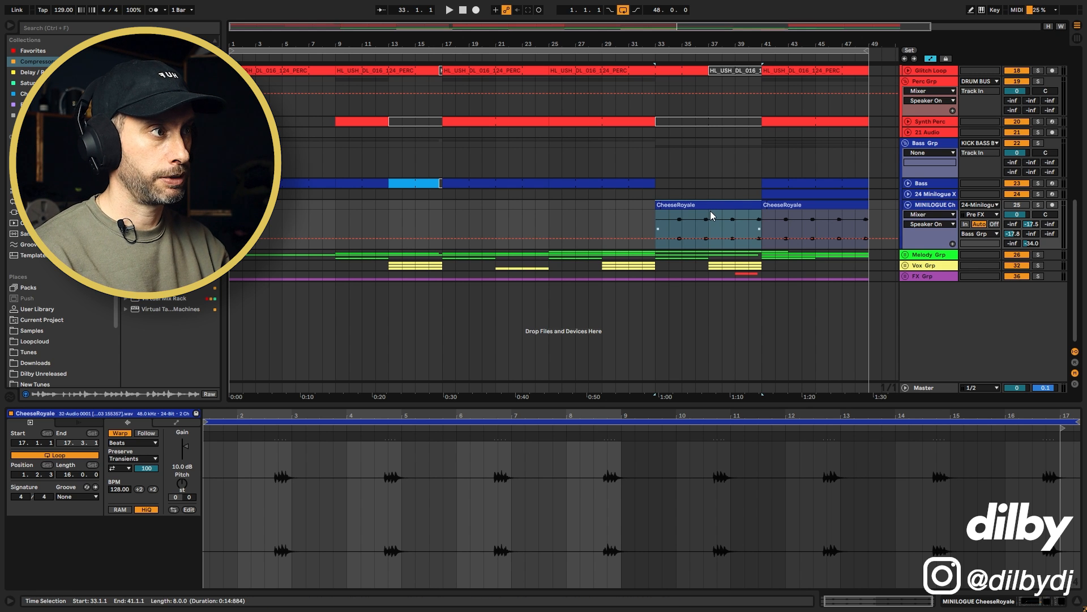
{"action": "left_click", "coordinate": [657, 225]}
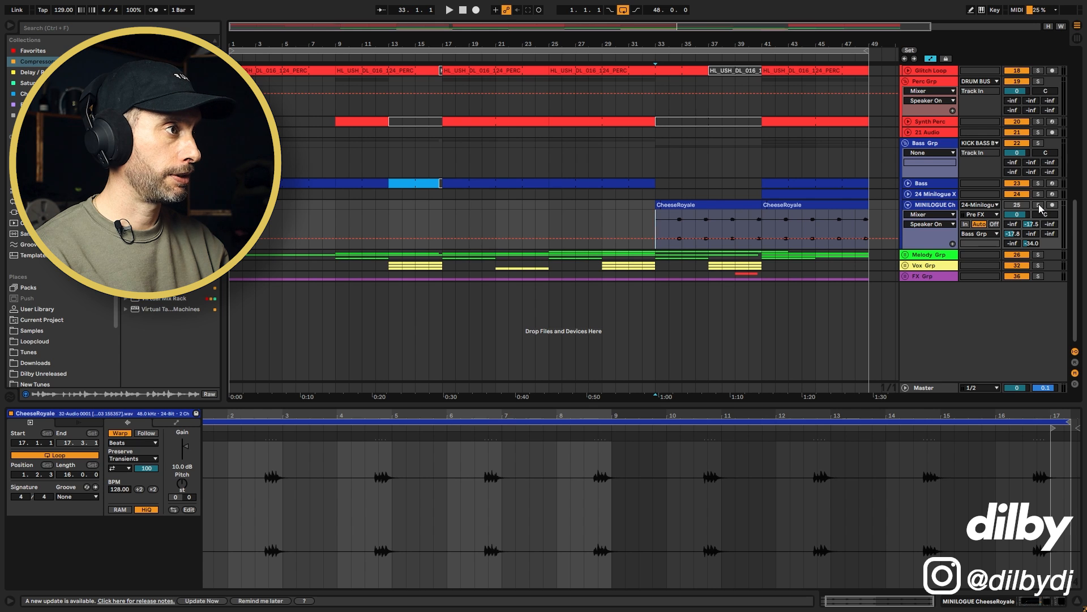
Solo the MINILOGUE CheeseRoyale track, play it from bar 34, and place the insert marker at bar 32
{"action": "left_click", "coordinate": [1038, 205]}
{"action": "left_click", "coordinate": [669, 227]}
{"action": "key", "text": "space"}
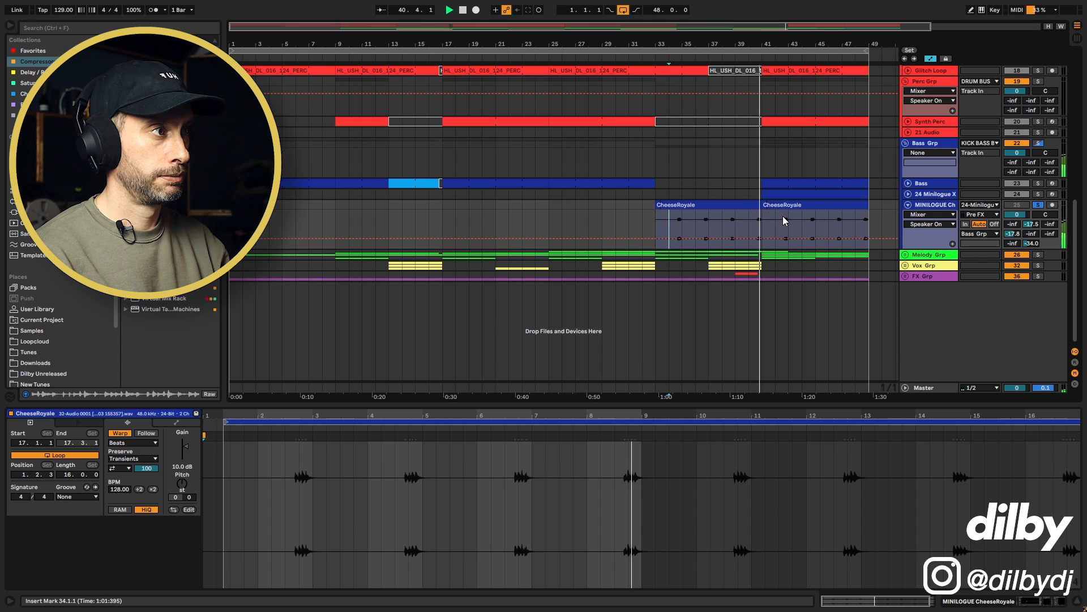
{"action": "key", "text": "space"}
{"action": "left_click", "coordinate": [643, 226]}
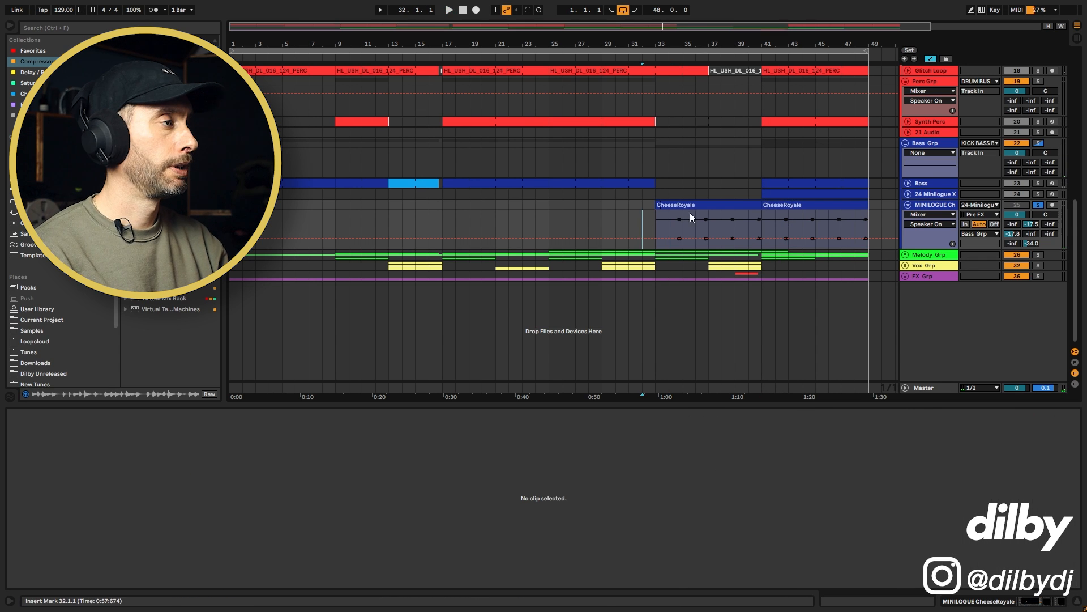
Activate the MINILOGUE CheeseRoyale track without solo and review its first clip at bar 33
{"action": "left_click", "coordinate": [1020, 205]}
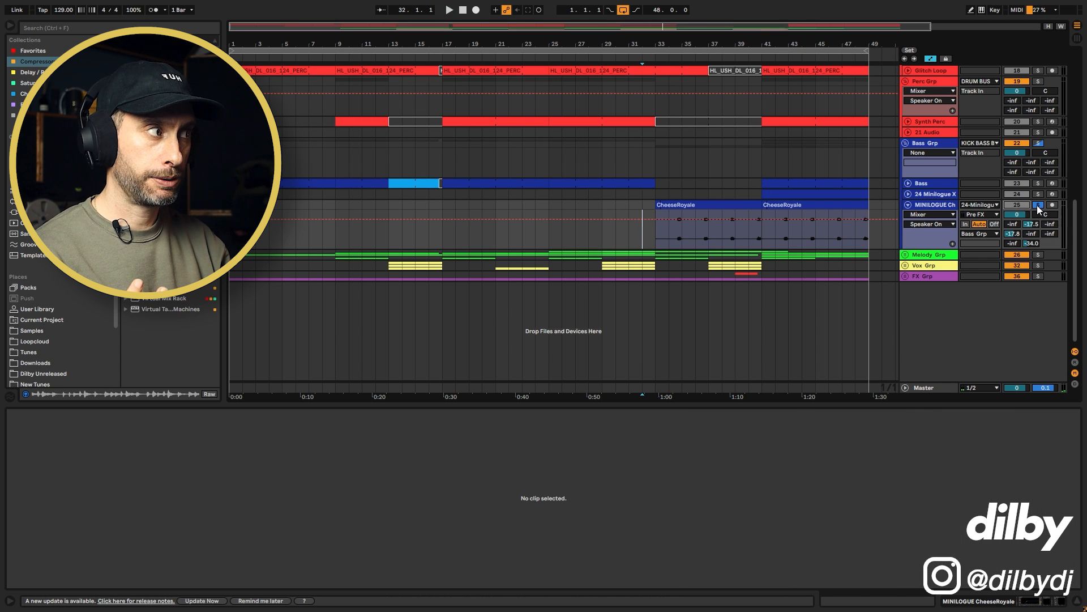
{"action": "left_click", "coordinate": [1038, 205]}
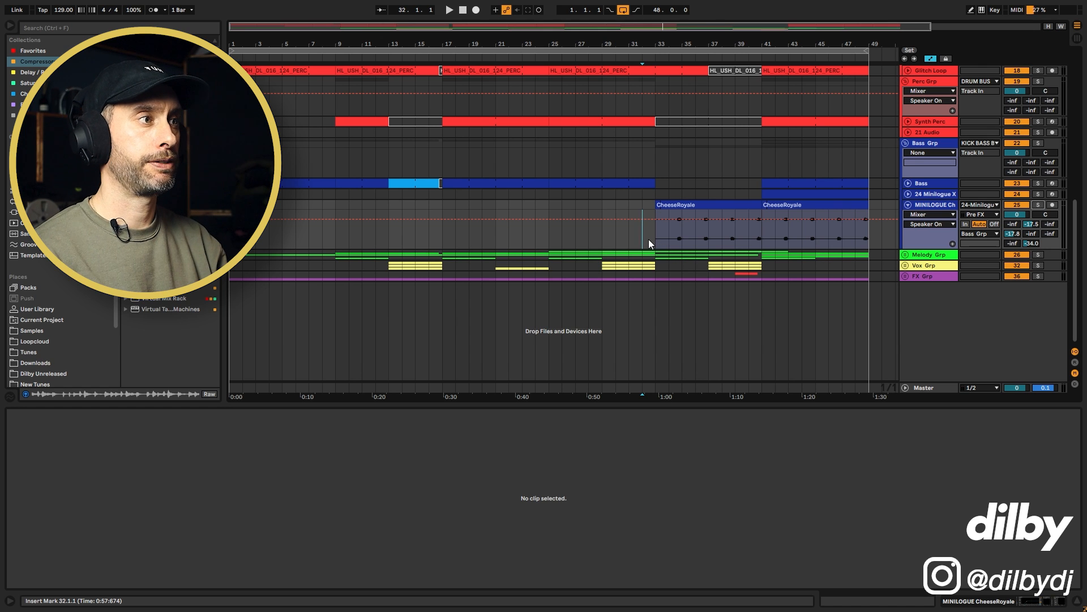
{"action": "left_click_drag", "start_coordinate": [817, 44], "coordinate": [816, 26]}
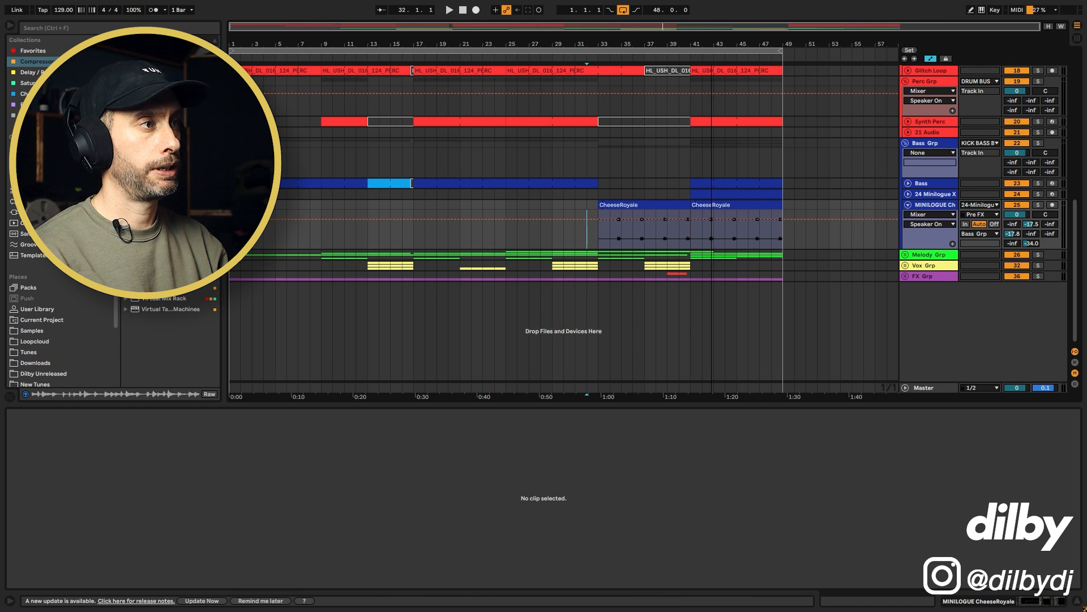
{"action": "left_click", "coordinate": [615, 205]}
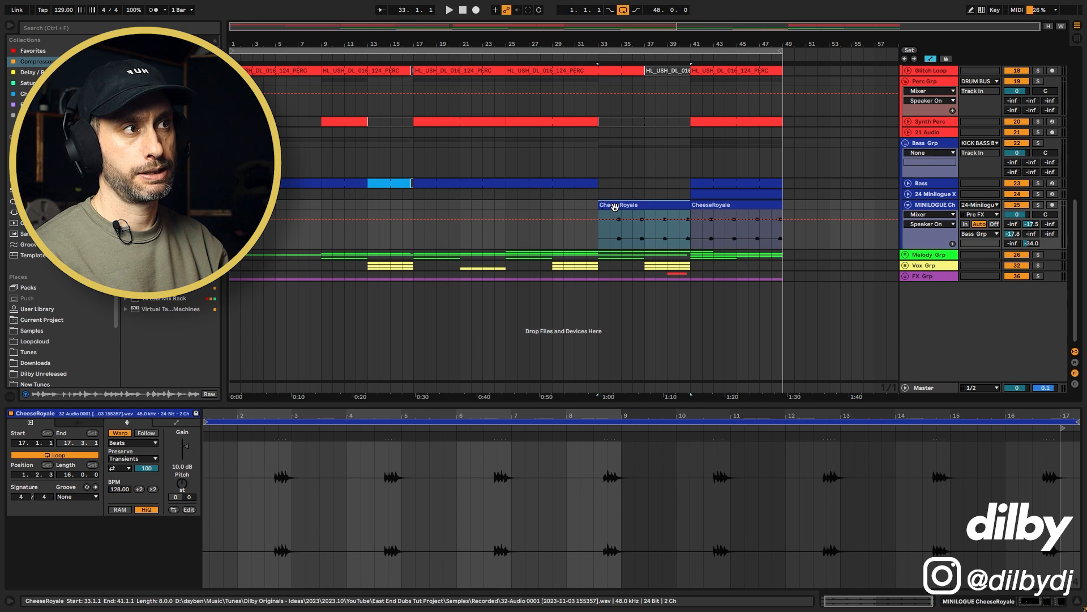
{"action": "left_click", "coordinate": [588, 238]}
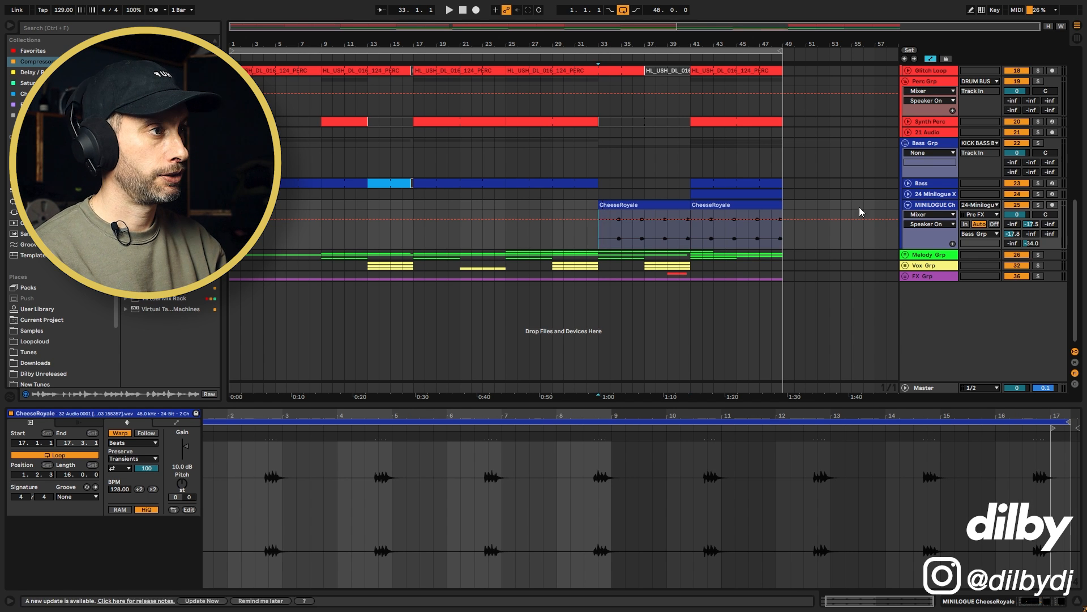
Expand the Melody Grp and play the full arrangement from bar 29
{"action": "scroll", "coordinate": [571, 239], "scroll_direction": "up", "scroll_amount": 3}
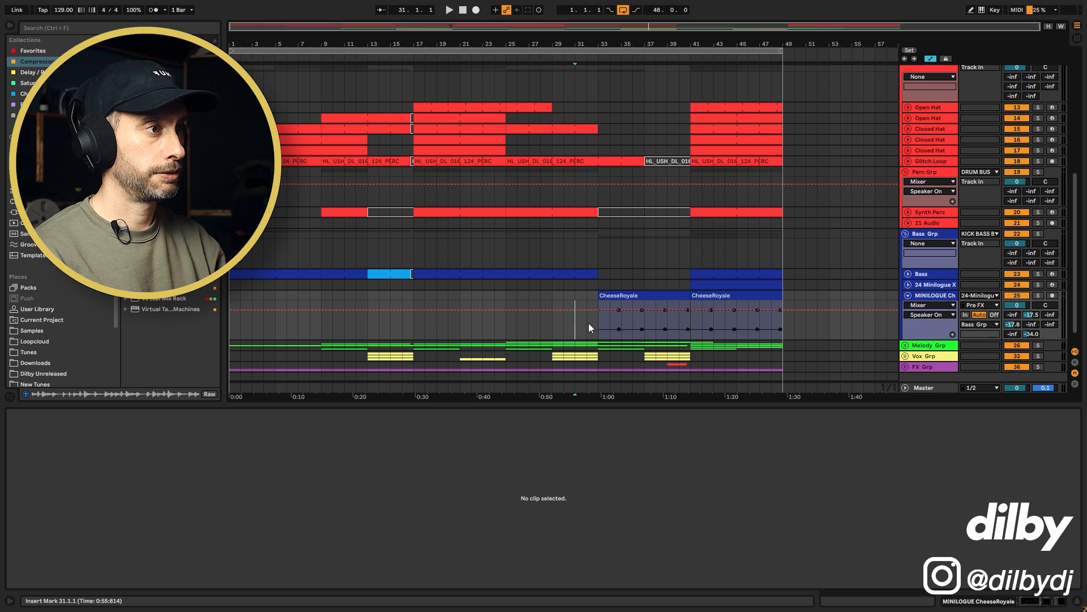
{"action": "left_click", "coordinate": [905, 345]}
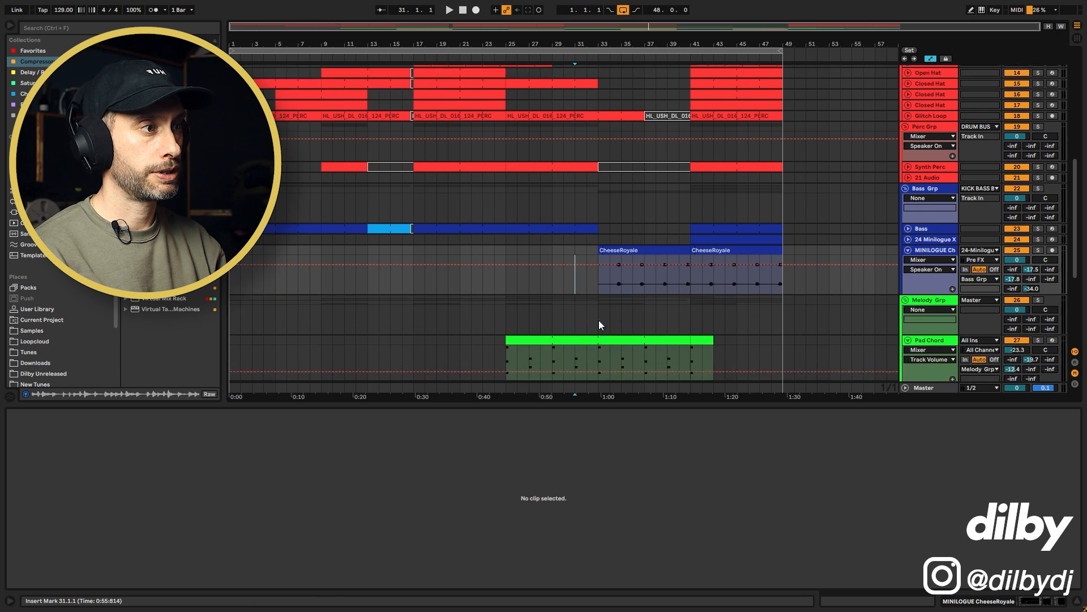
{"action": "scroll", "coordinate": [599, 320], "scroll_direction": "down", "scroll_amount": 2}
{"action": "left_click", "coordinate": [553, 264]}
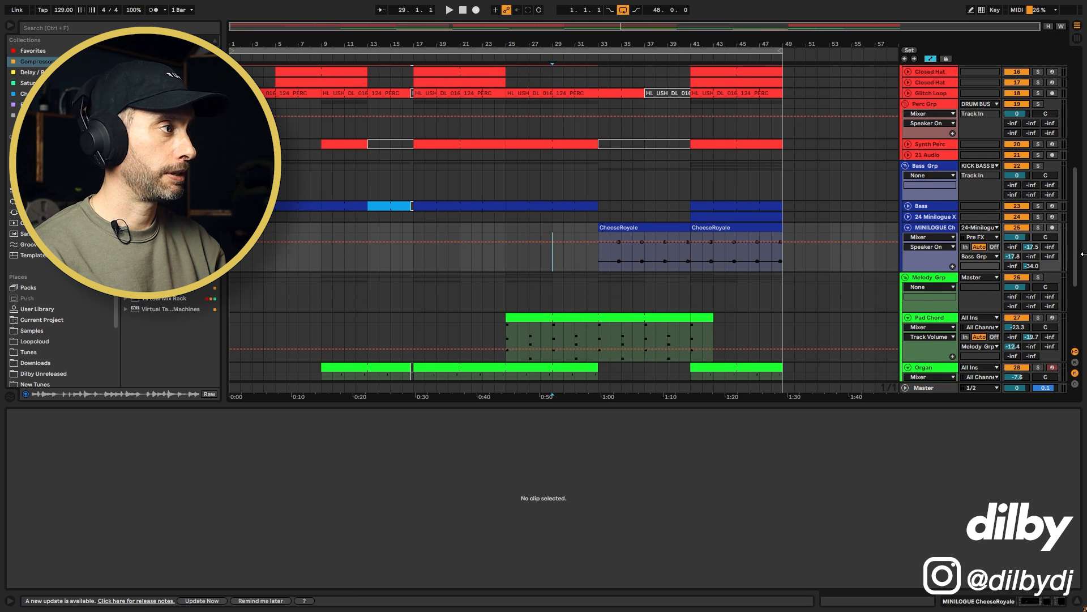
{"action": "left_click", "coordinate": [1040, 227]}
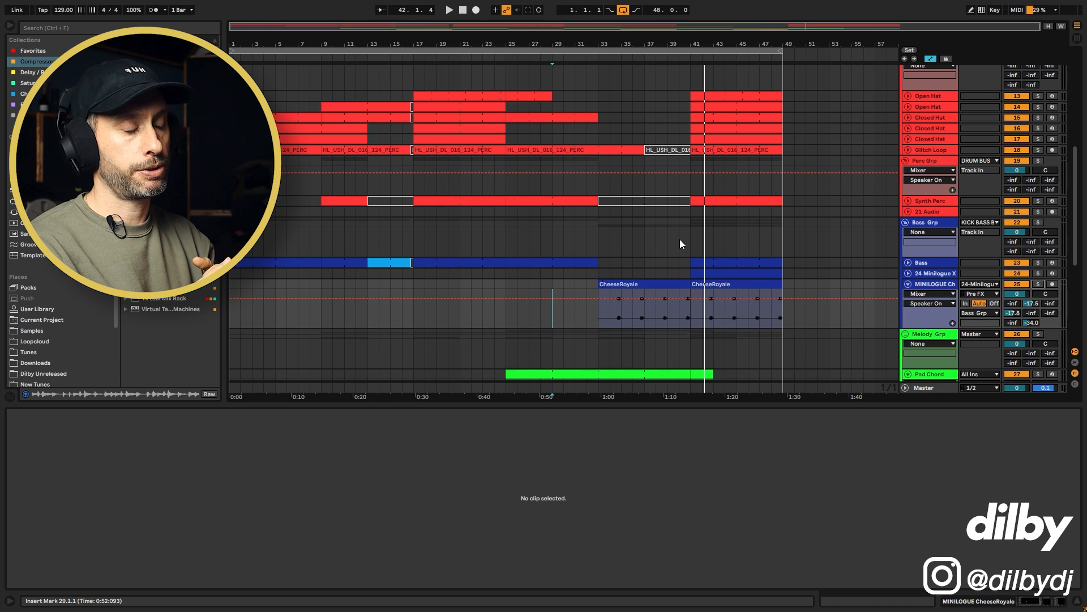
Play the final section of the arrangement from bar 44 and collapse all the track groups
{"action": "left_click", "coordinate": [724, 308]}
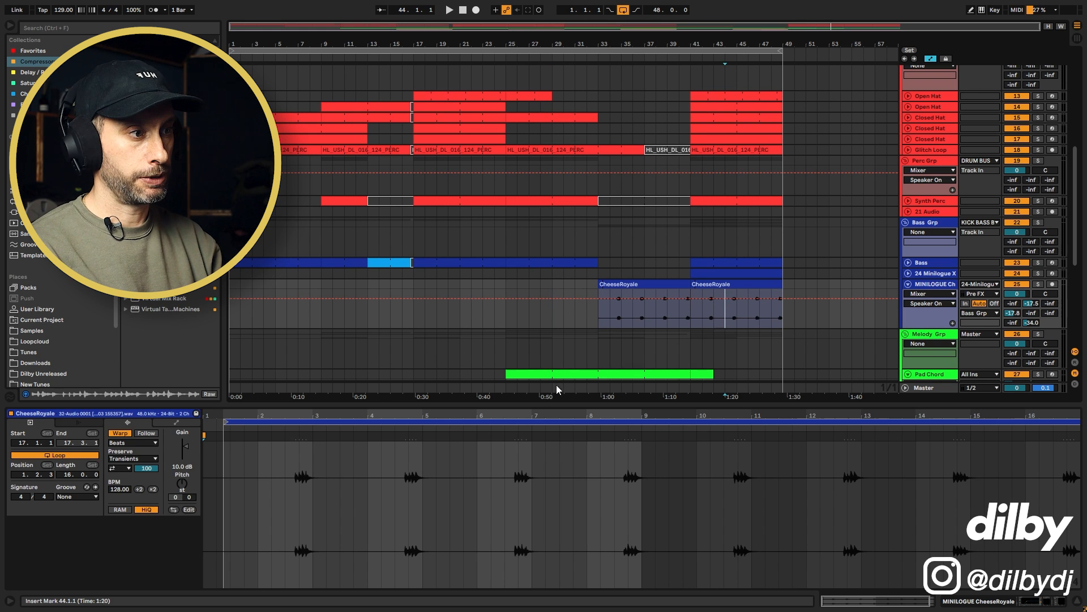
{"action": "key", "text": "space"}
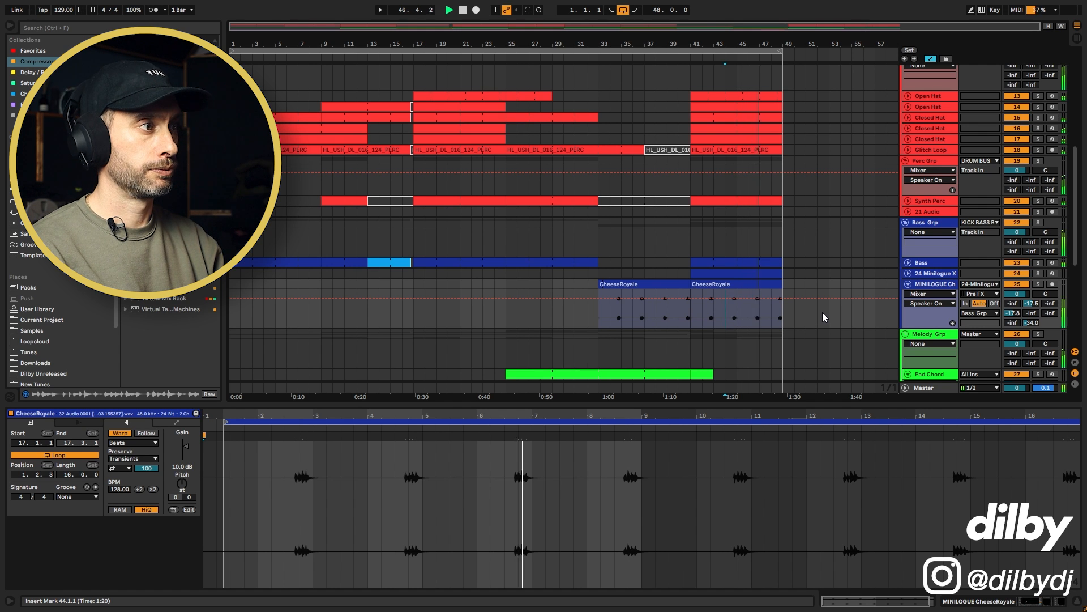
{"action": "key", "text": "space"}
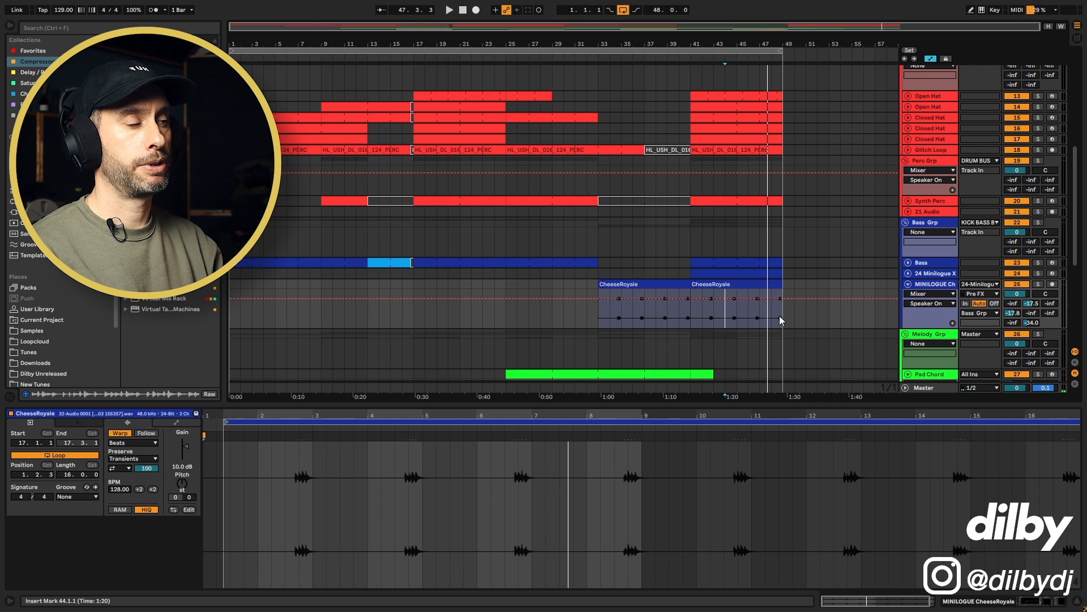
{"action": "left_click", "coordinate": [907, 284]}
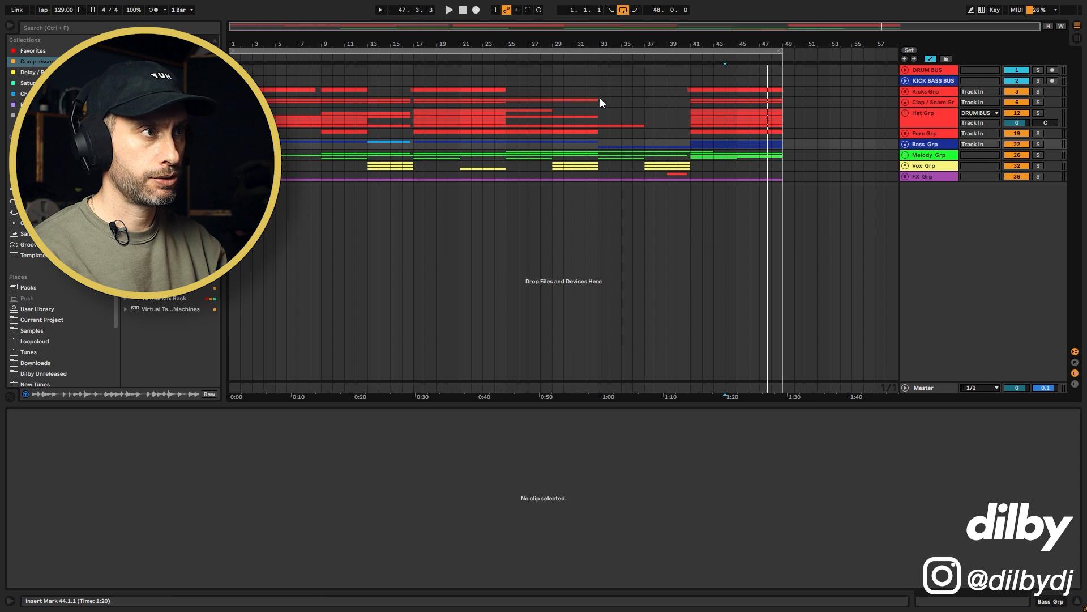
Mark out the kick-free stretch from bar 25 to bar 41 in the Kicks Grp lane
{"action": "left_click_drag", "start_coordinate": [358, 83], "coordinate": [479, 91]}
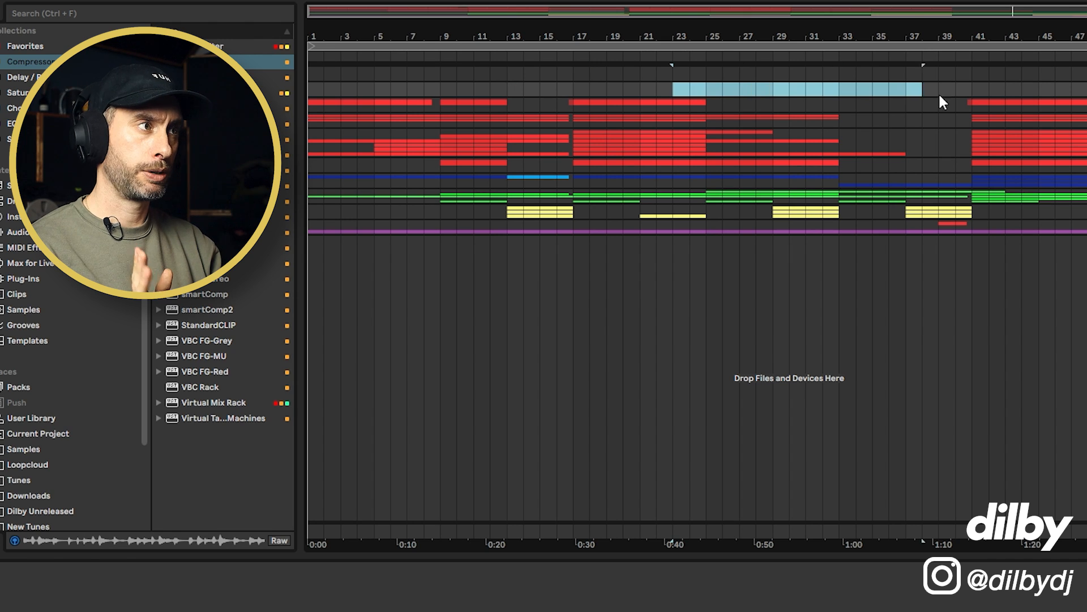
{"action": "left_click_drag", "start_coordinate": [964, 109], "coordinate": [711, 110]}
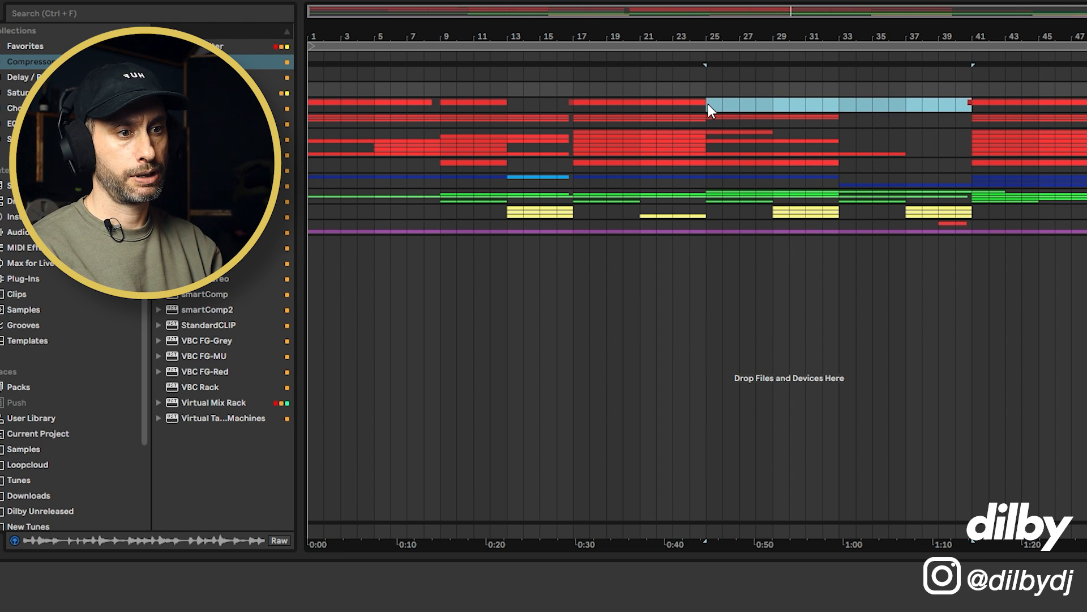
{"action": "left_click_drag", "start_coordinate": [708, 105], "coordinate": [973, 110]}
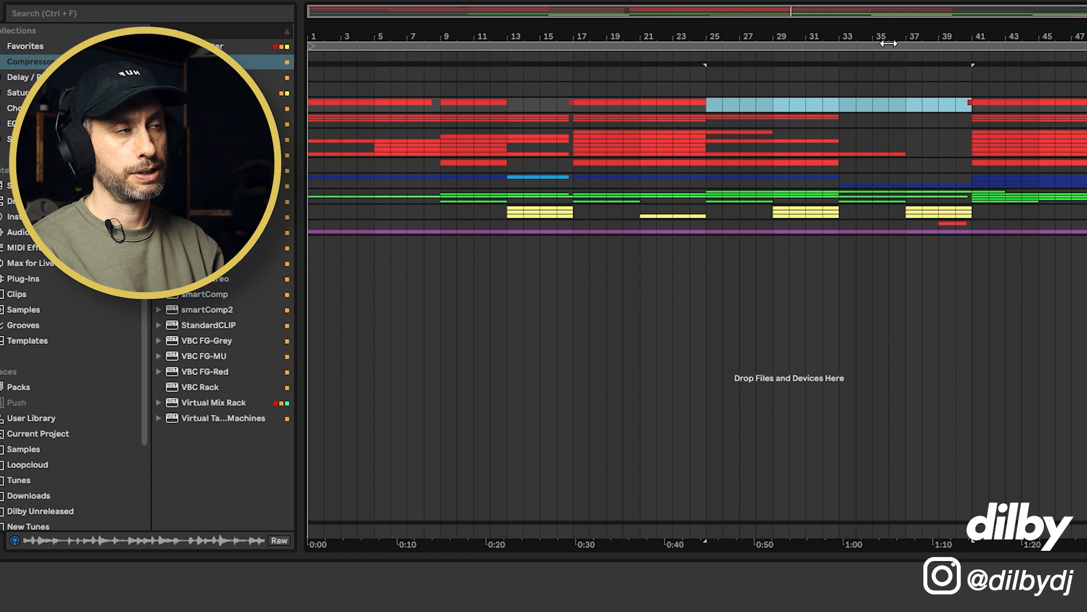
{"action": "key", "text": "Delete"}
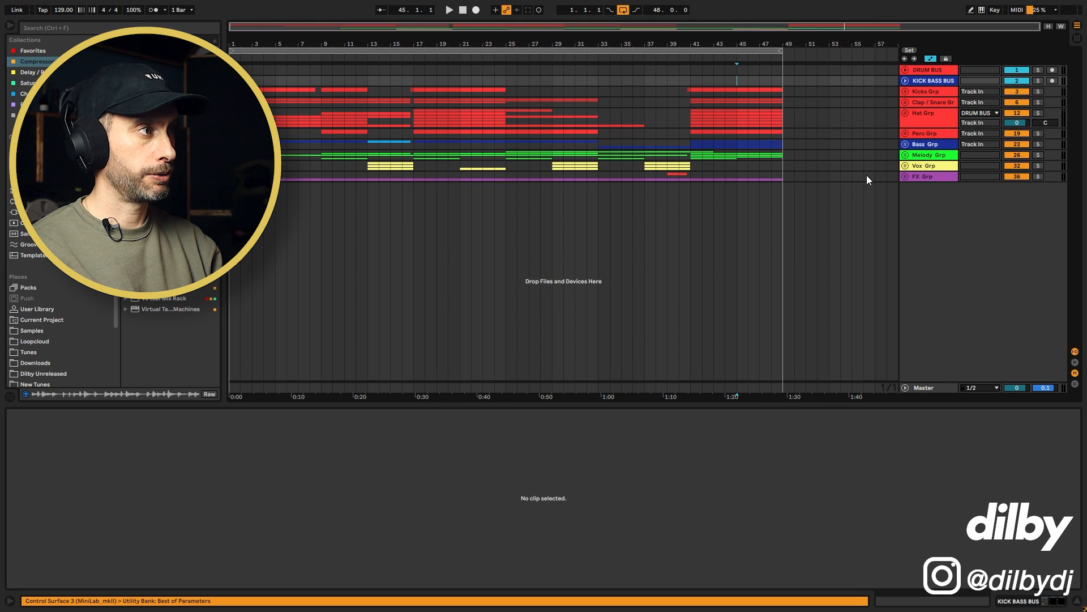
Unfold the FX Grp to review its sample, crash and texture tracks, fold it again, and place the insert marker at bar 16
{"action": "left_click", "coordinate": [905, 176]}
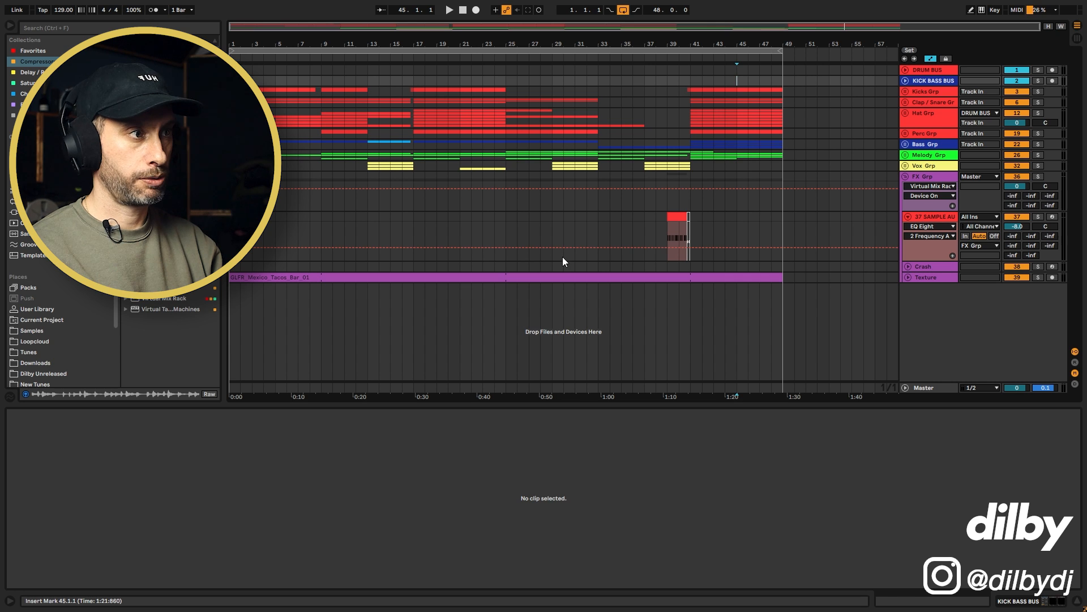
{"action": "left_click", "coordinate": [905, 176]}
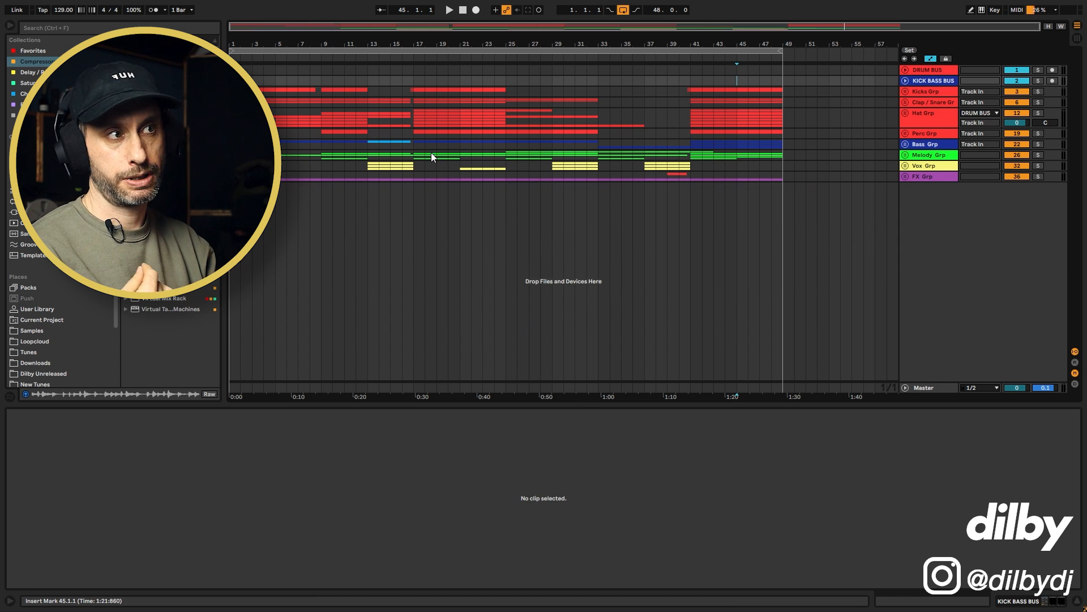
{"action": "left_click", "coordinate": [402, 125]}
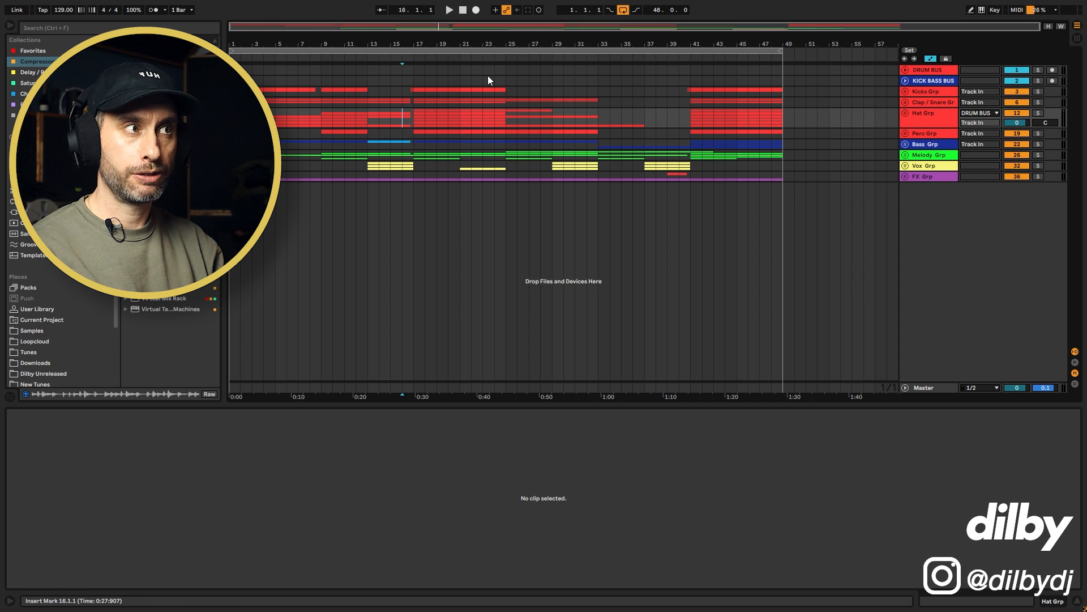
{"action": "left_click_drag", "start_coordinate": [487, 76], "coordinate": [718, 85]}
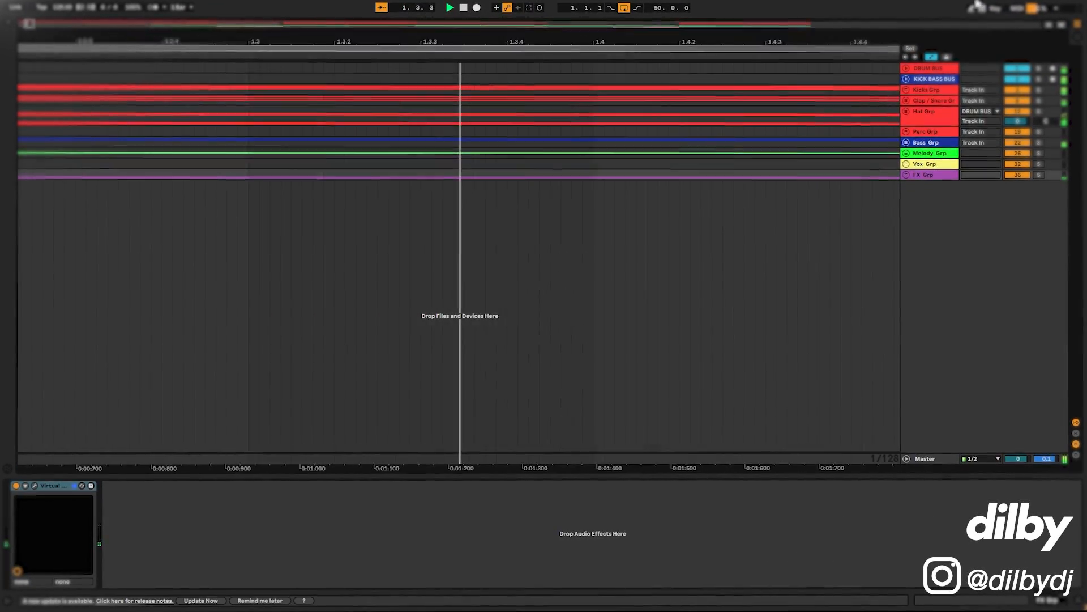
During playback, unfold the Kicks Grp, Clap / Snare Grp and nested Claps group, and show the Kick track's devices
{"action": "left_click", "coordinate": [907, 89]}
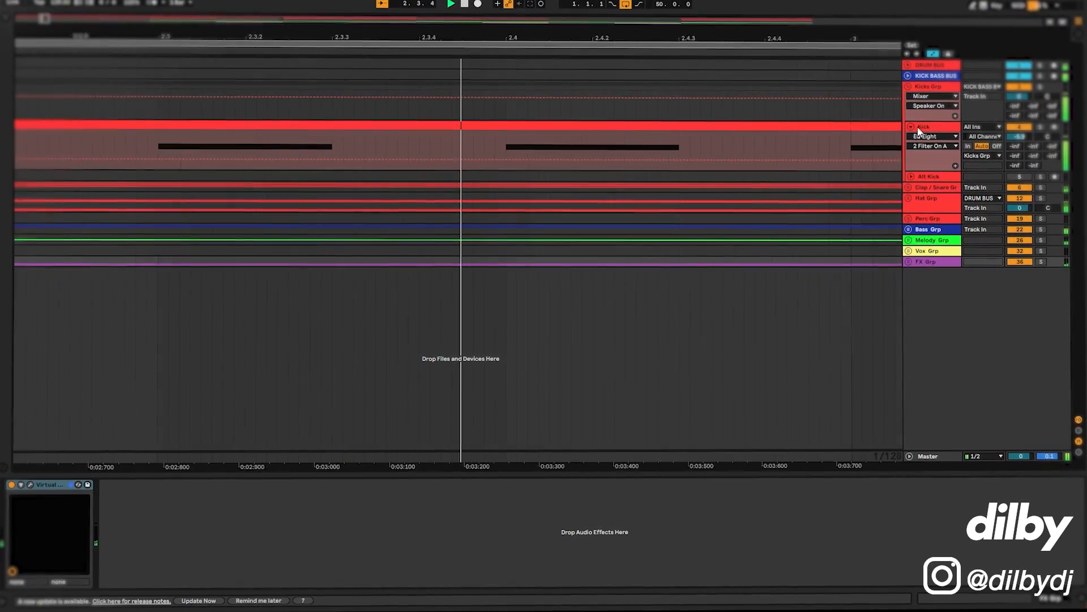
{"action": "left_click", "coordinate": [910, 185]}
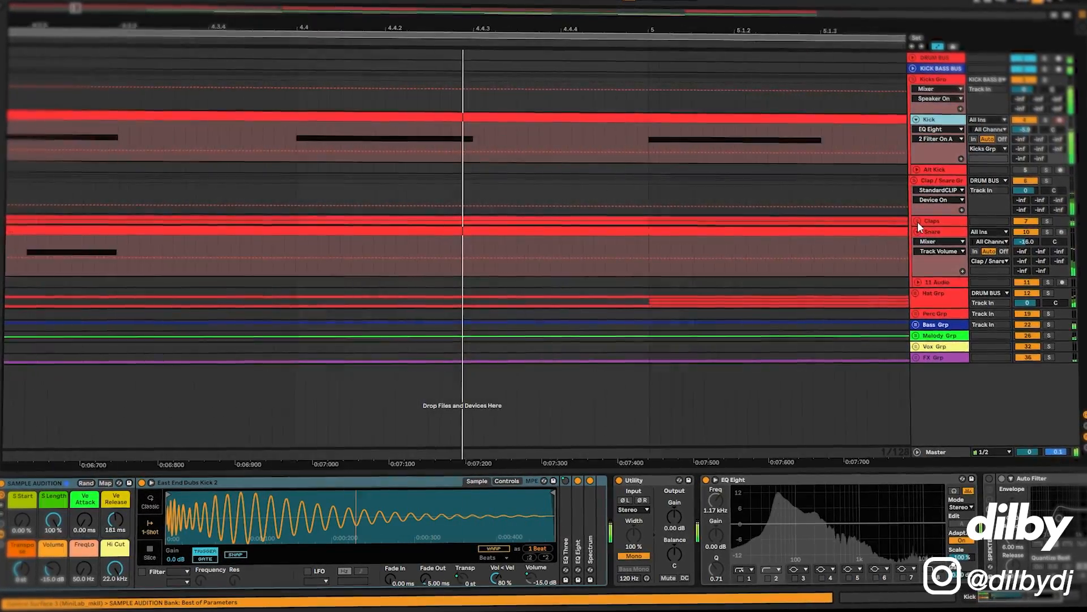
{"action": "left_click", "coordinate": [917, 222]}
{"action": "scroll", "coordinate": [924, 238], "scroll_direction": "down", "scroll_amount": 2}
{"action": "scroll", "coordinate": [929, 244], "scroll_direction": "down", "scroll_amount": 1}
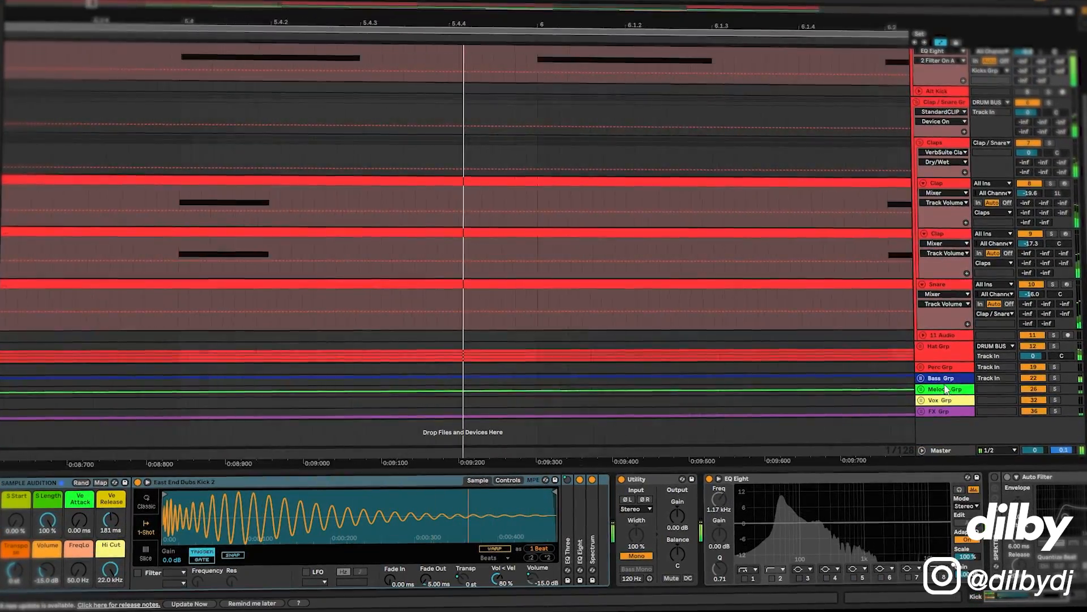
{"action": "left_click", "coordinate": [923, 344]}
{"action": "scroll", "coordinate": [925, 345], "scroll_direction": "down", "scroll_amount": 1}
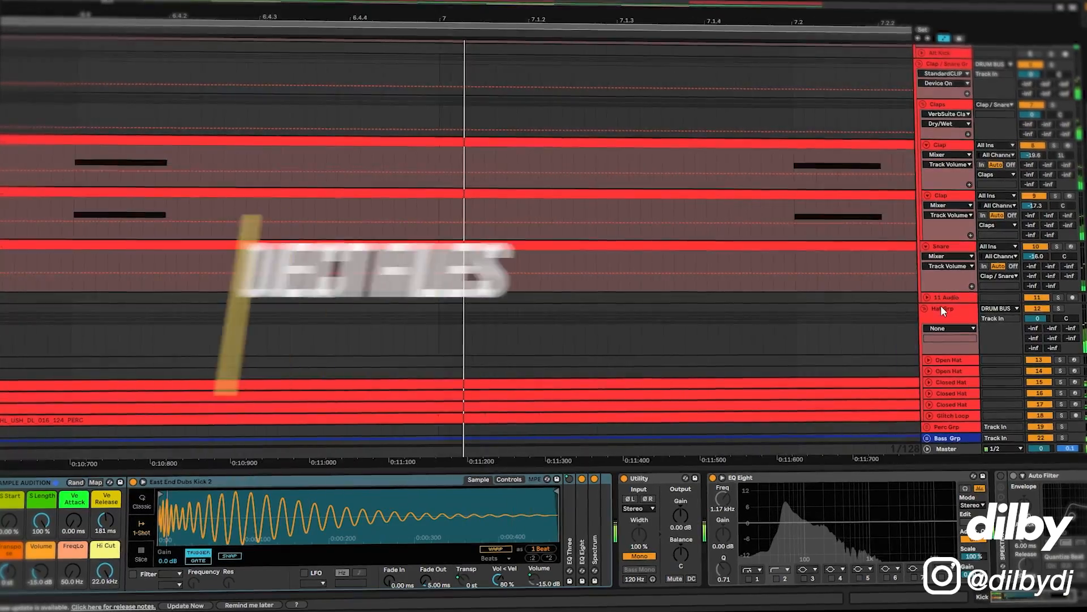
{"action": "left_click", "coordinate": [941, 307]}
{"action": "scroll", "coordinate": [931, 322], "scroll_direction": "down", "scroll_amount": 2}
{"action": "left_click", "coordinate": [930, 300]}
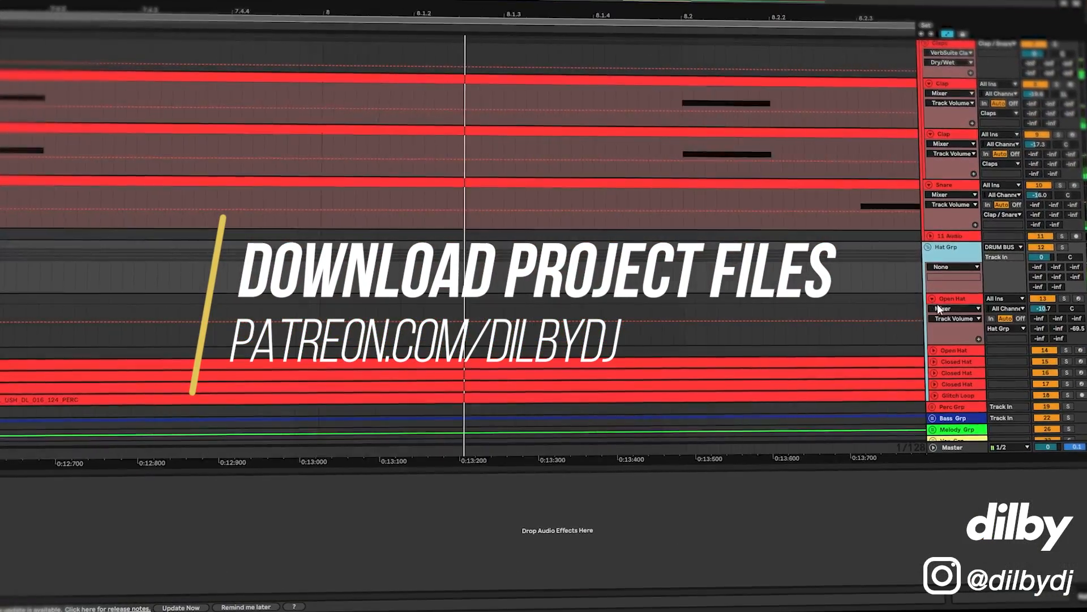
{"action": "left_click", "coordinate": [937, 303]}
{"action": "left_click", "coordinate": [953, 349]}
{"action": "left_click", "coordinate": [938, 348]}
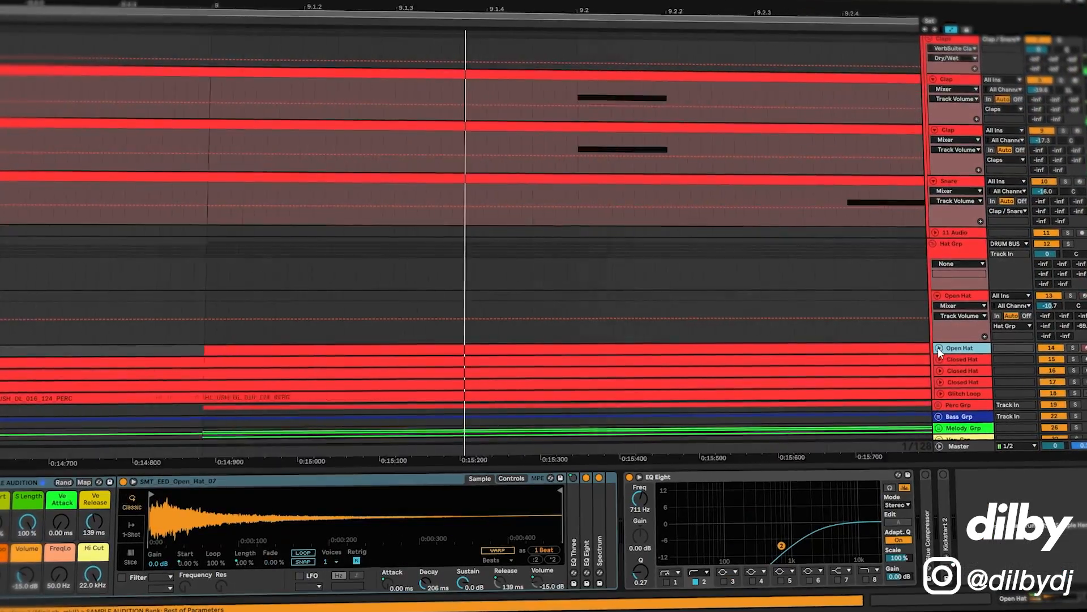
Unfold the three Closed Hat tracks and the Glitch Loop track to view their patterns
{"action": "scroll", "coordinate": [950, 350], "scroll_direction": "down", "scroll_amount": 2}
{"action": "left_click", "coordinate": [941, 328]}
{"action": "scroll", "coordinate": [944, 335], "scroll_direction": "down", "scroll_amount": 2}
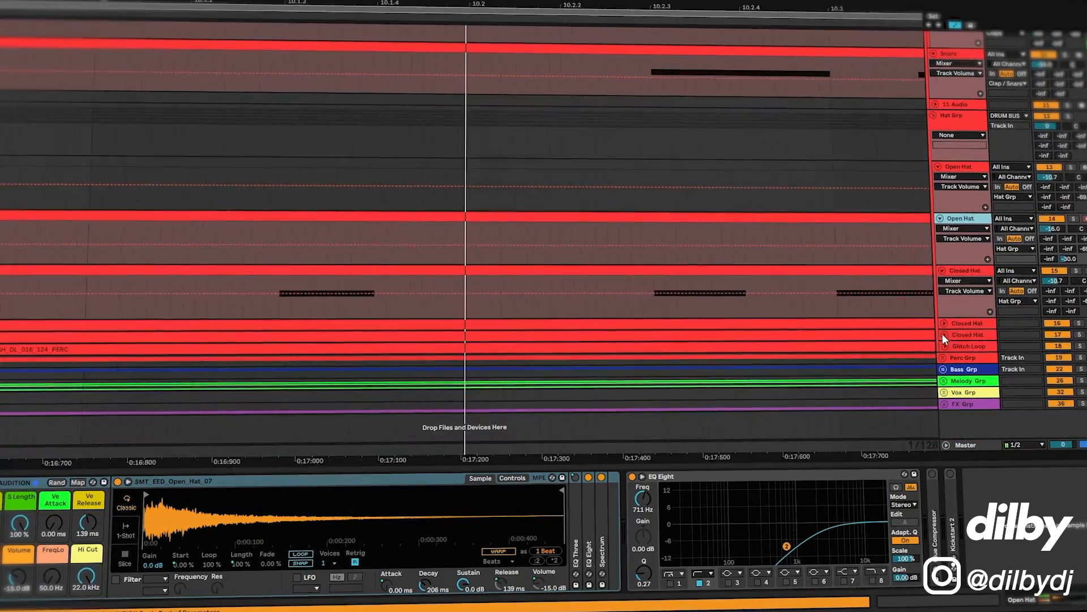
{"action": "left_click", "coordinate": [945, 324]}
{"action": "left_click", "coordinate": [950, 374]}
{"action": "scroll", "coordinate": [954, 357], "scroll_direction": "down", "scroll_amount": 3}
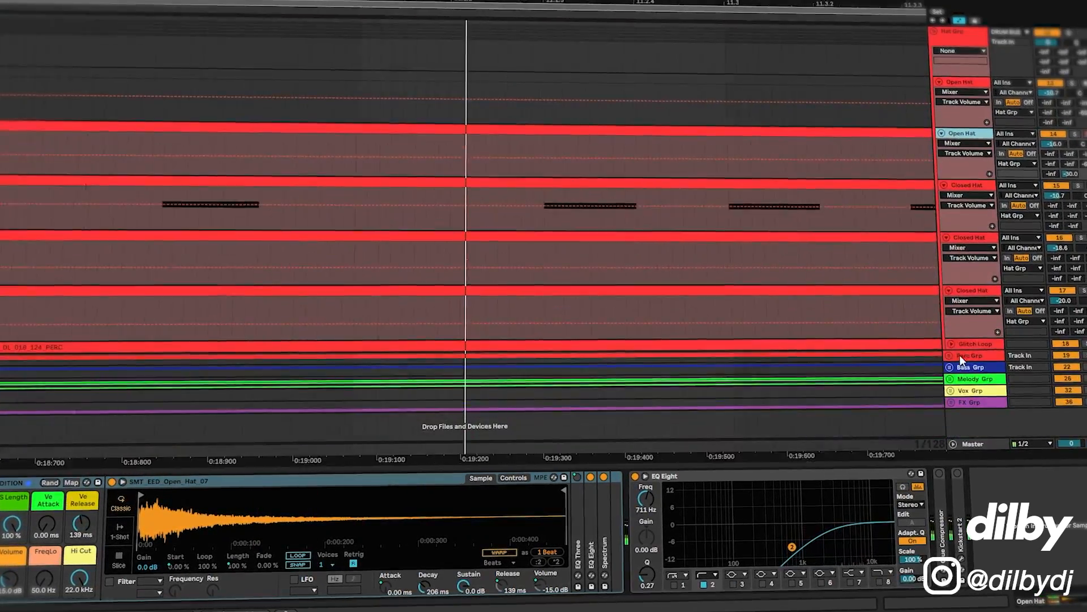
{"action": "left_click", "coordinate": [955, 344]}
{"action": "scroll", "coordinate": [958, 342], "scroll_direction": "down", "scroll_amount": 2}
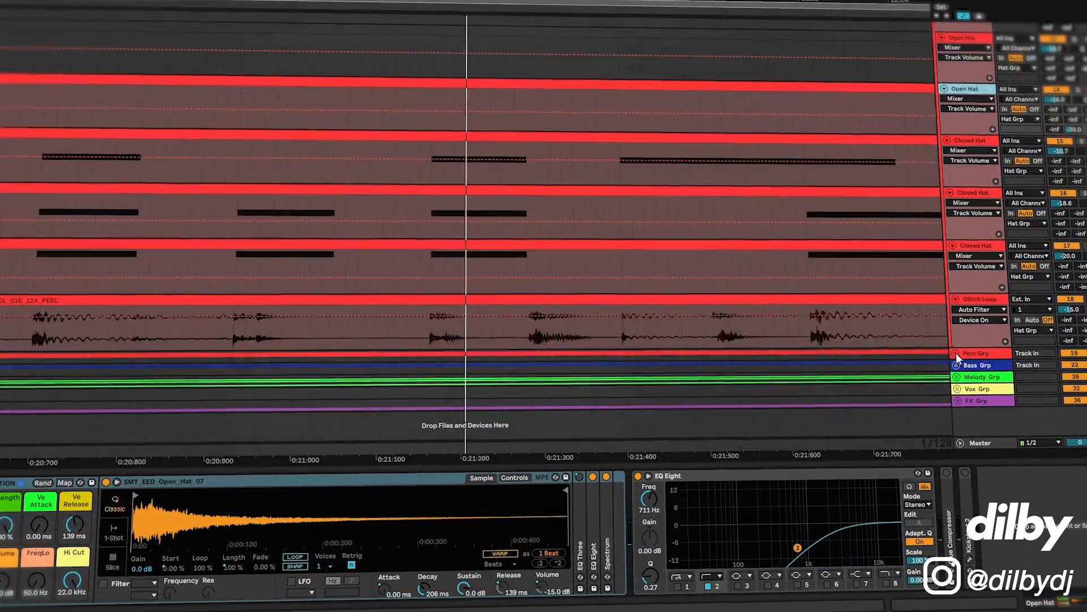
Unfold the Perc Grp and review the device chains of the Glitch Loop, Synth Perc and 21 Audio tracks
{"action": "left_click", "coordinate": [956, 353]}
{"action": "scroll", "coordinate": [957, 352], "scroll_direction": "down", "scroll_amount": 2}
{"action": "left_click", "coordinate": [984, 247]}
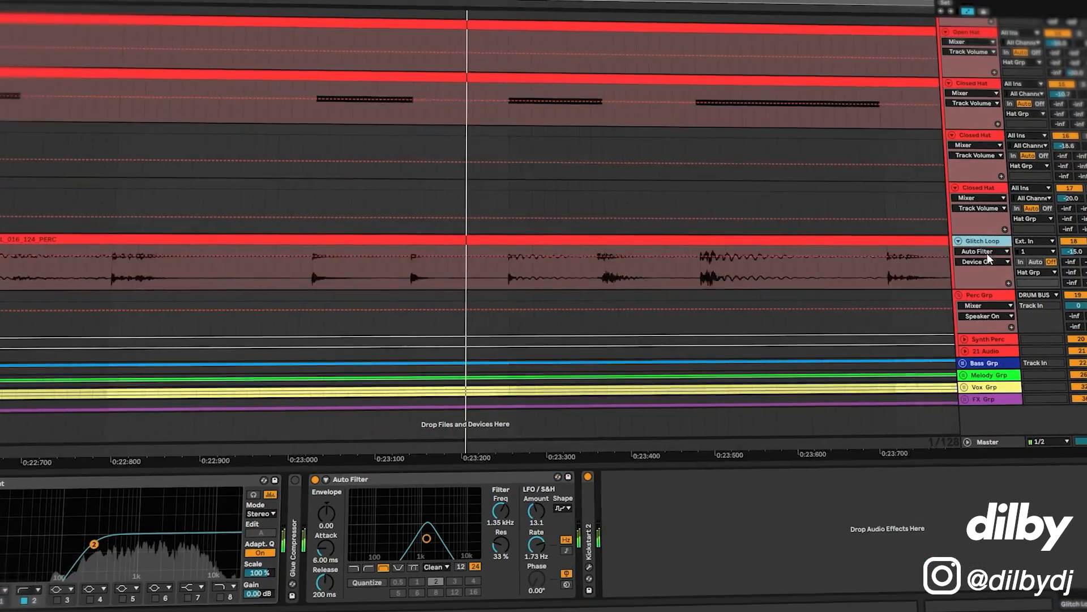
{"action": "left_click", "coordinate": [996, 339]}
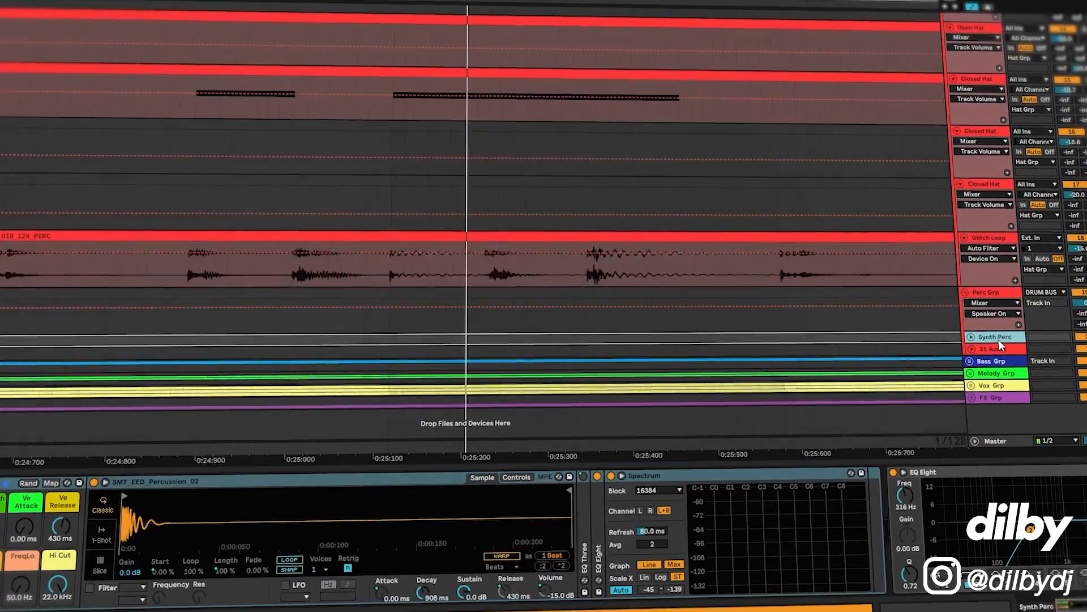
{"action": "left_click", "coordinate": [992, 351]}
Unfold the Bass Grp and review the device chains of the Bass and MINILOGUE CheeseRoyale tracks
{"action": "left_click", "coordinate": [995, 361]}
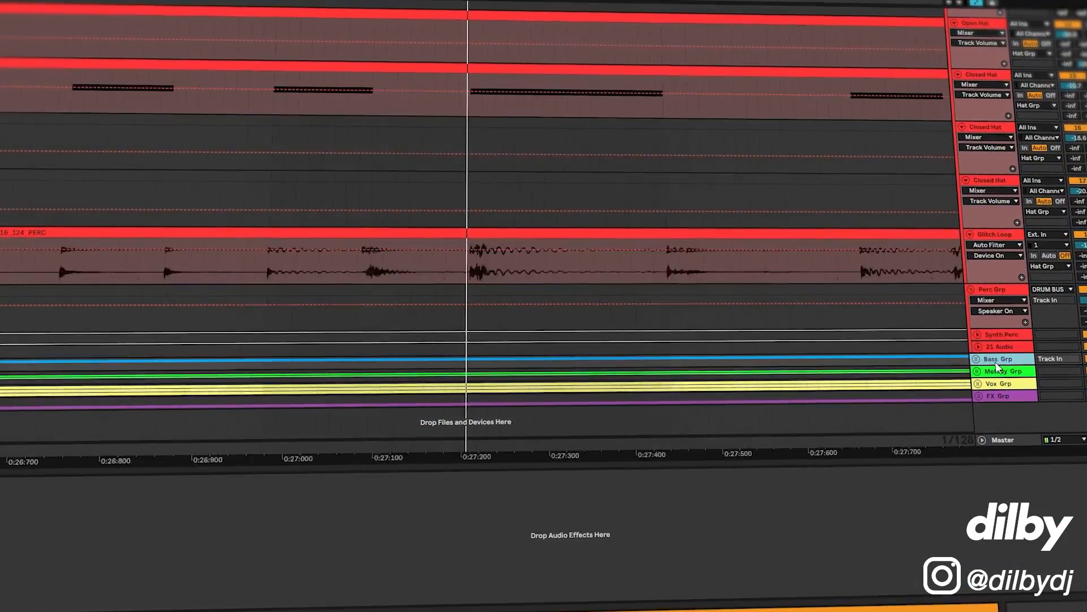
{"action": "left_click", "coordinate": [973, 360]}
{"action": "scroll", "coordinate": [983, 351], "scroll_direction": "down", "scroll_amount": 3}
{"action": "left_click", "coordinate": [996, 335]}
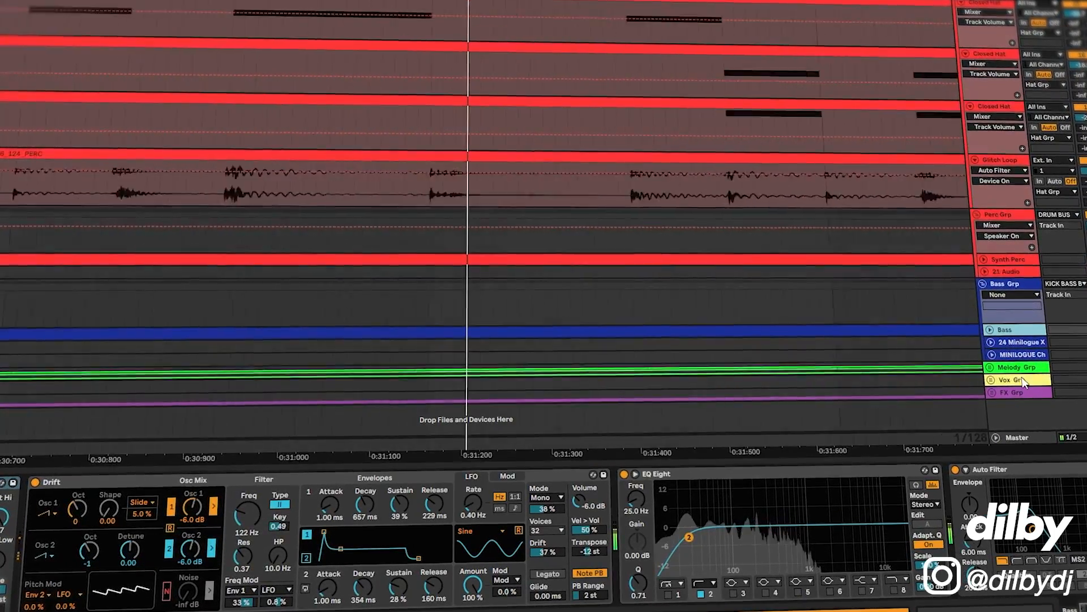
{"action": "left_click", "coordinate": [1022, 354]}
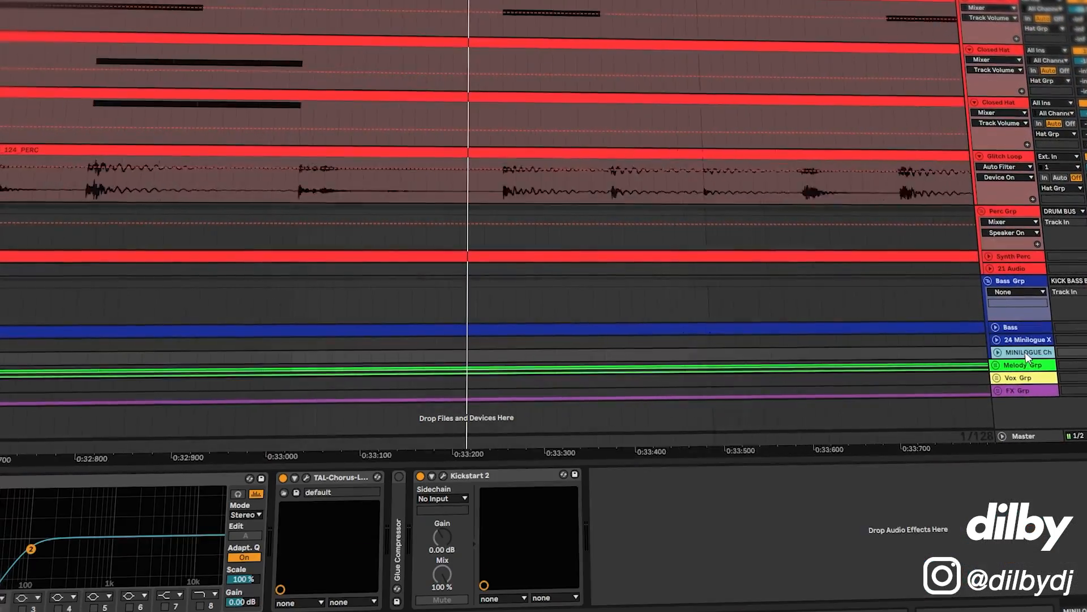
Unfold the Melody Grp and review the device chains of the Pad Chord, Organ, Glitch Synth and FM Glithes tracks
{"action": "left_click", "coordinate": [999, 363]}
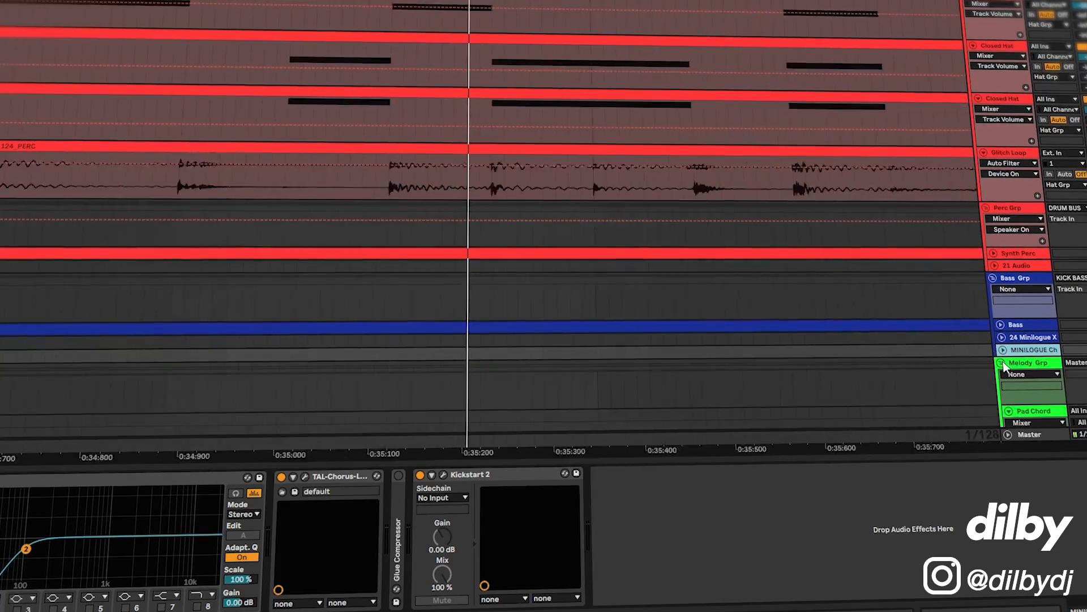
{"action": "scroll", "coordinate": [1017, 352], "scroll_direction": "down", "scroll_amount": 4}
{"action": "scroll", "coordinate": [1030, 269], "scroll_direction": "down", "scroll_amount": 3}
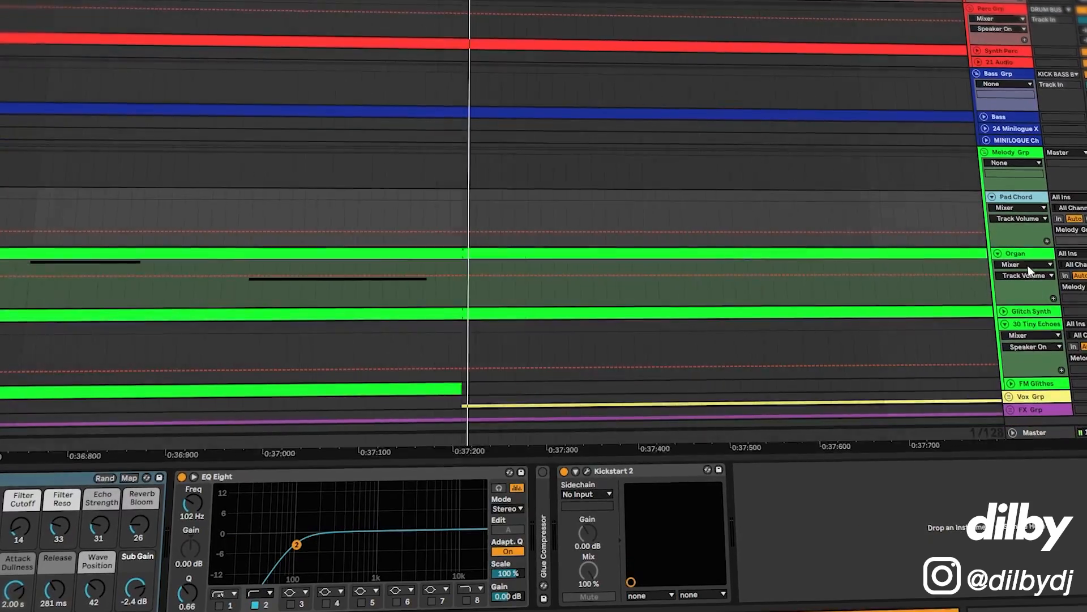
{"action": "left_click", "coordinate": [1027, 258]}
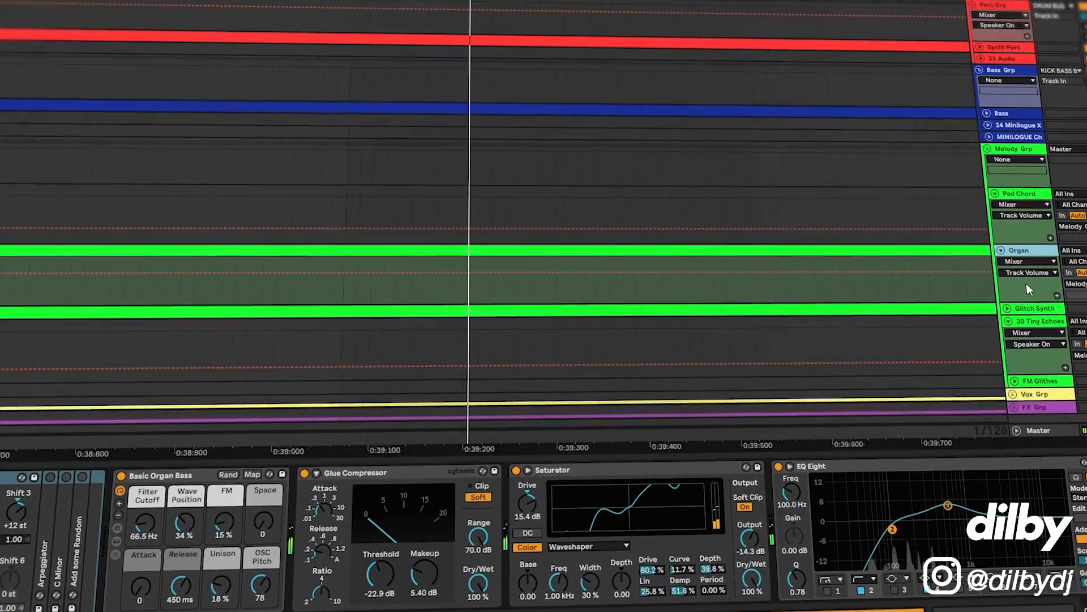
{"action": "left_click", "coordinate": [1036, 308]}
{"action": "scroll", "coordinate": [1036, 310], "scroll_direction": "down", "scroll_amount": 1}
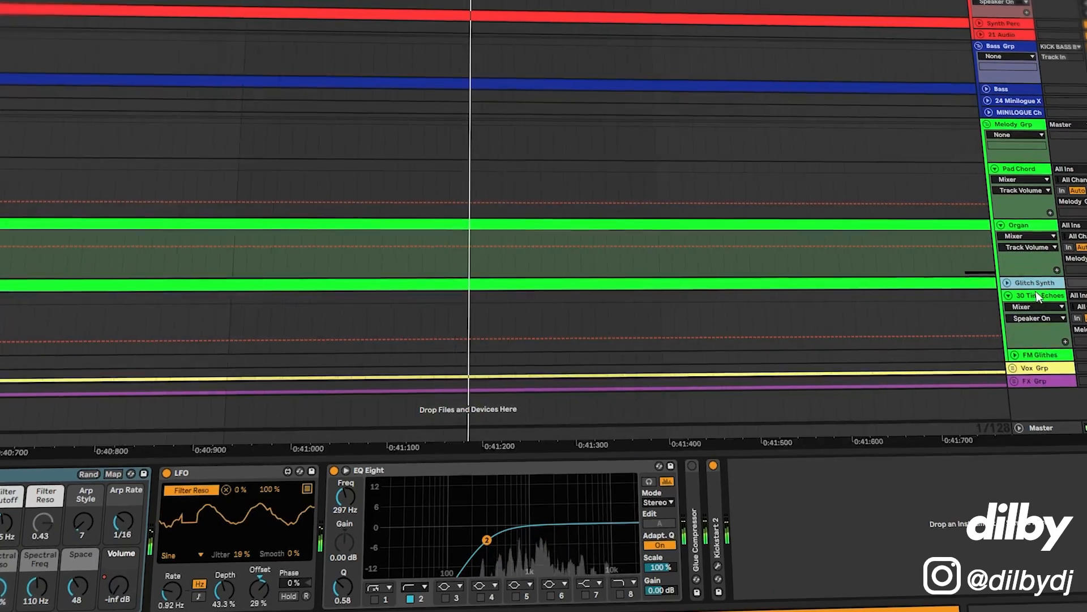
{"action": "left_click", "coordinate": [1043, 357]}
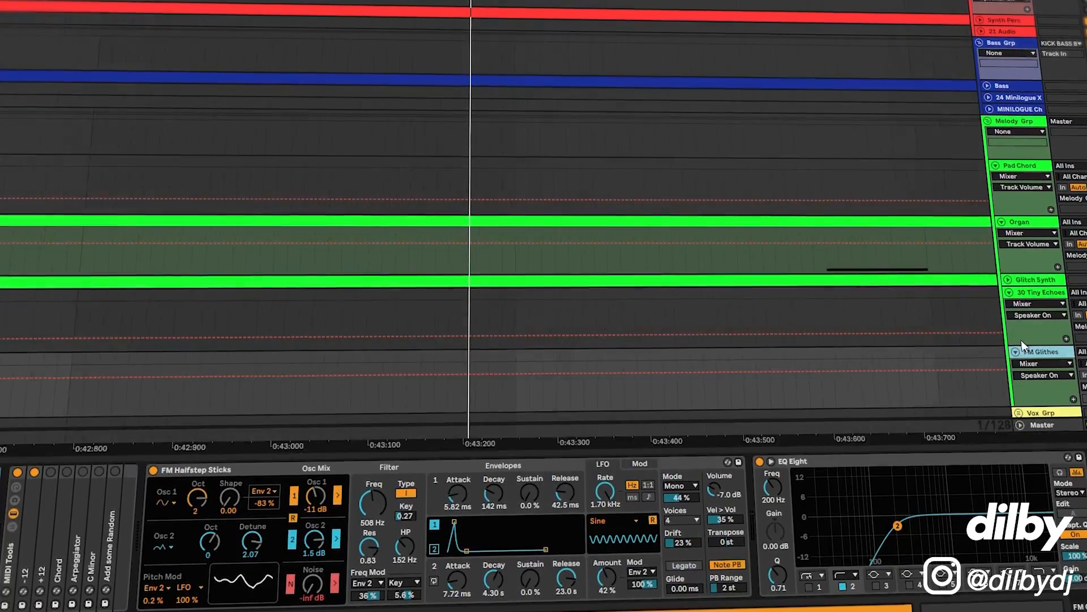
Unfold the Vox Grp, review the devices of its Clubs, Time and Ohh VOX tracks, and unfold the Ohh VOX track
{"action": "scroll", "coordinate": [1048, 363], "scroll_direction": "down", "scroll_amount": 2}
{"action": "left_click", "coordinate": [1053, 367]}
{"action": "scroll", "coordinate": [1059, 356], "scroll_direction": "down", "scroll_amount": 3}
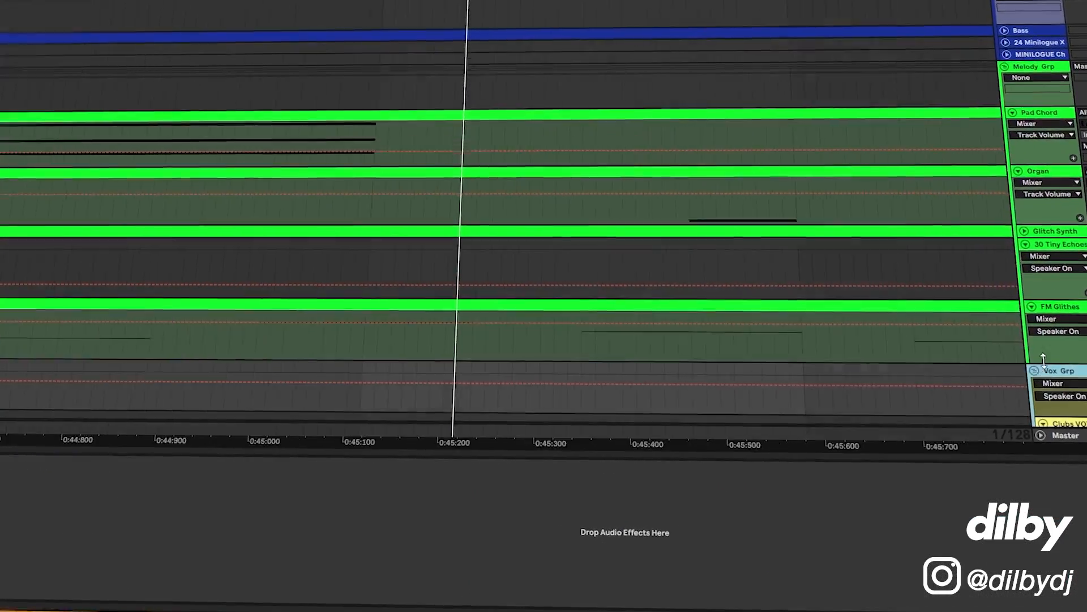
{"action": "scroll", "coordinate": [1069, 347], "scroll_direction": "down", "scroll_amount": 3}
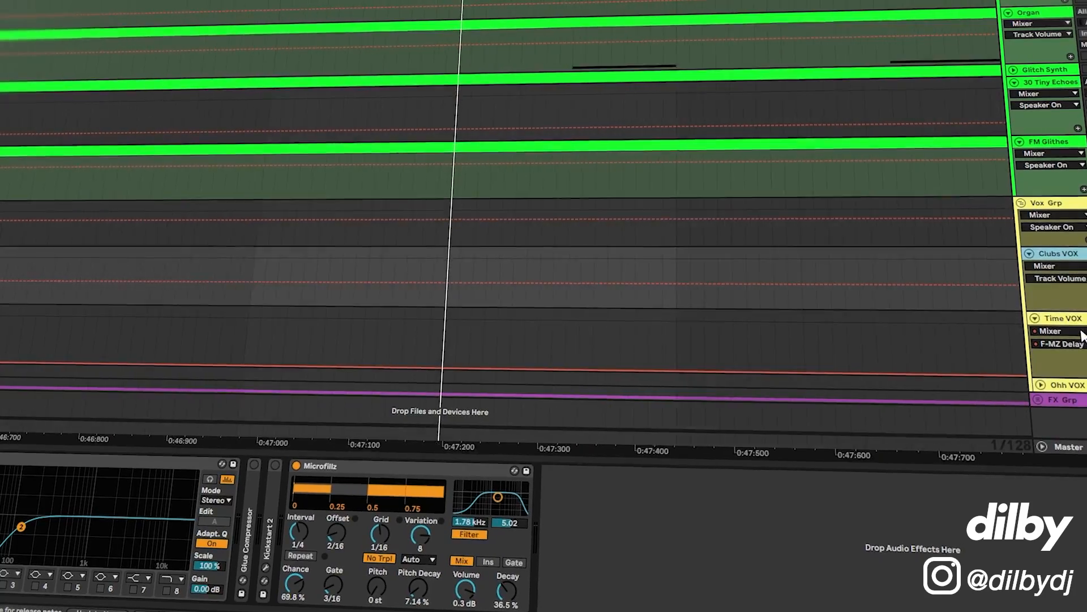
{"action": "left_click", "coordinate": [1067, 321]}
{"action": "left_click", "coordinate": [1064, 387]}
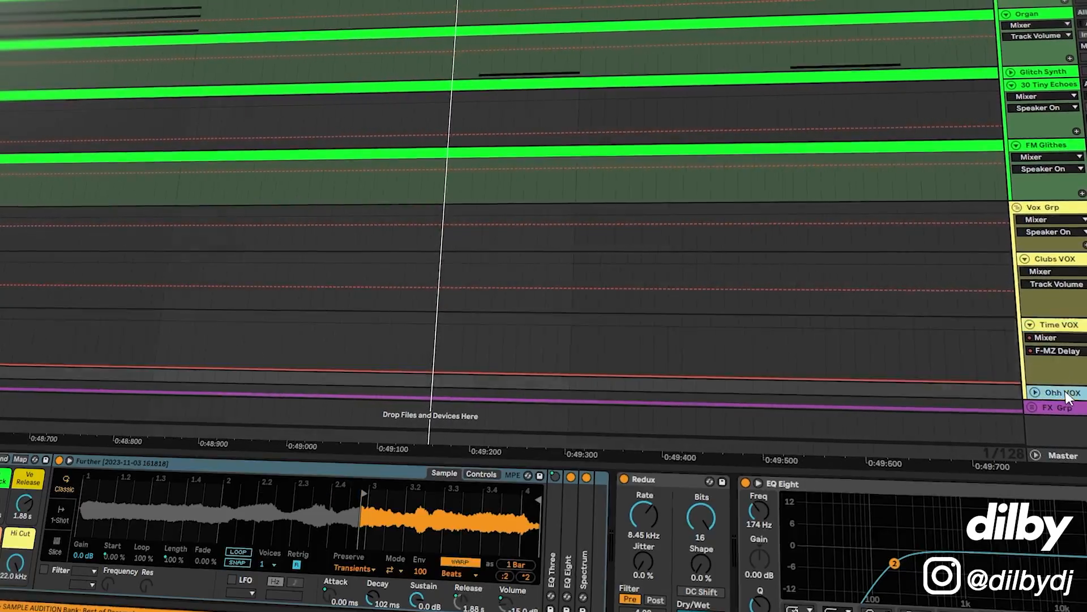
{"action": "scroll", "coordinate": [1057, 369], "scroll_direction": "down", "scroll_amount": 2}
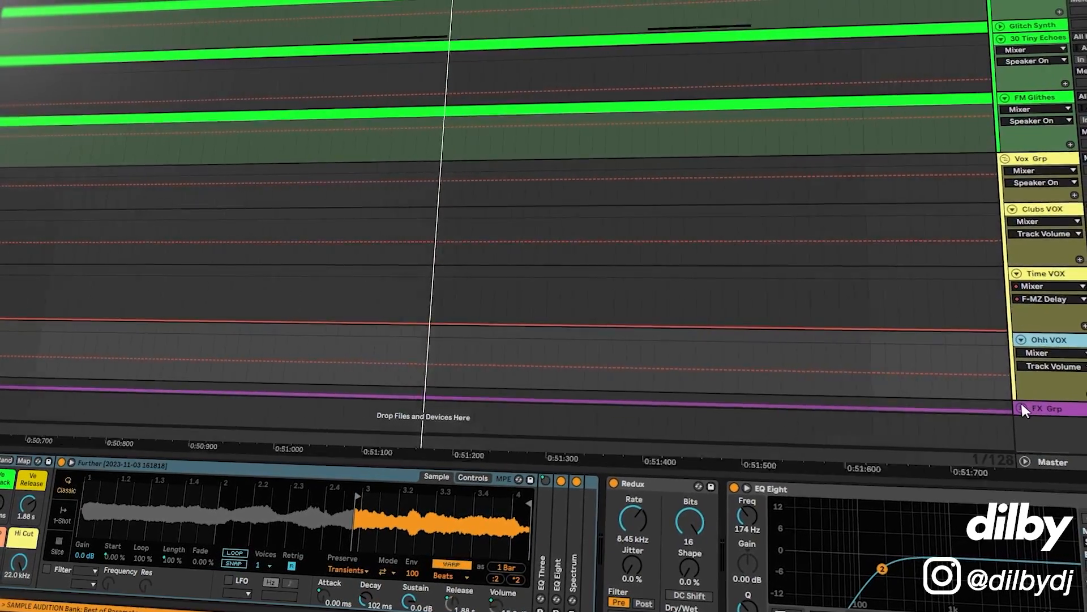
Unfold the FX Grp, review the devices of the sample audition and Texture tracks, and unfold the Texture track
{"action": "left_click", "coordinate": [1024, 406]}
{"action": "scroll", "coordinate": [1045, 385], "scroll_direction": "down", "scroll_amount": 4}
{"action": "left_click", "coordinate": [1052, 329]}
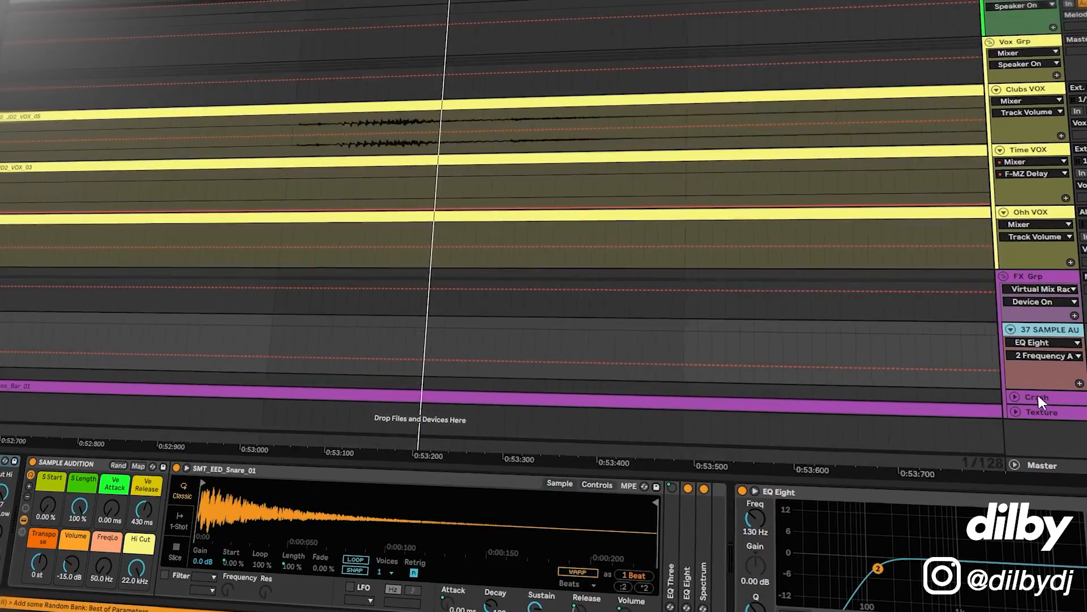
{"action": "left_click", "coordinate": [1037, 410]}
{"action": "left_click", "coordinate": [1008, 414]}
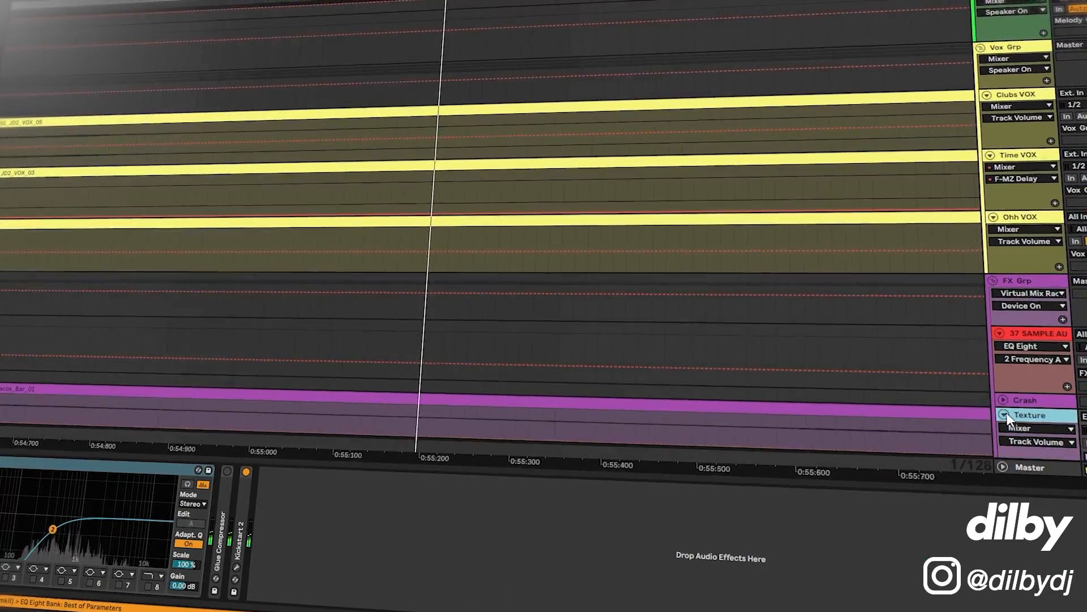
{"action": "scroll", "coordinate": [1011, 396], "scroll_direction": "down", "scroll_amount": 3}
{"action": "scroll", "coordinate": [1036, 369], "scroll_direction": "up", "scroll_amount": 1}
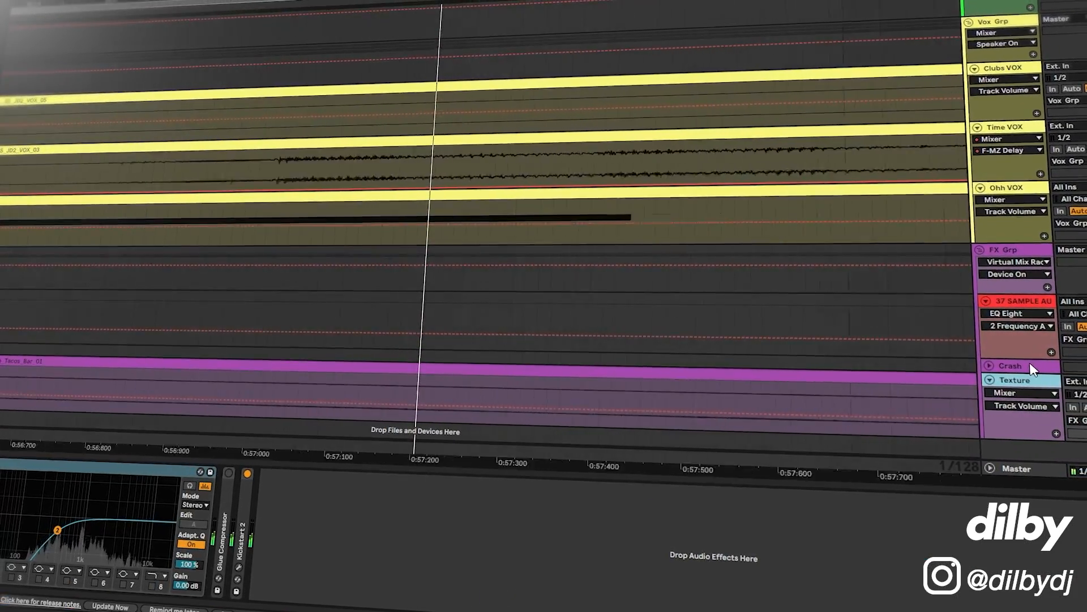
Unfold the MINILOGUE CheeseRoyale track and look over the bass, melody, vocal and FX tracks during playback
{"action": "scroll", "coordinate": [1022, 362], "scroll_direction": "up", "scroll_amount": 3}
{"action": "scroll", "coordinate": [1016, 366], "scroll_direction": "up", "scroll_amount": 5}
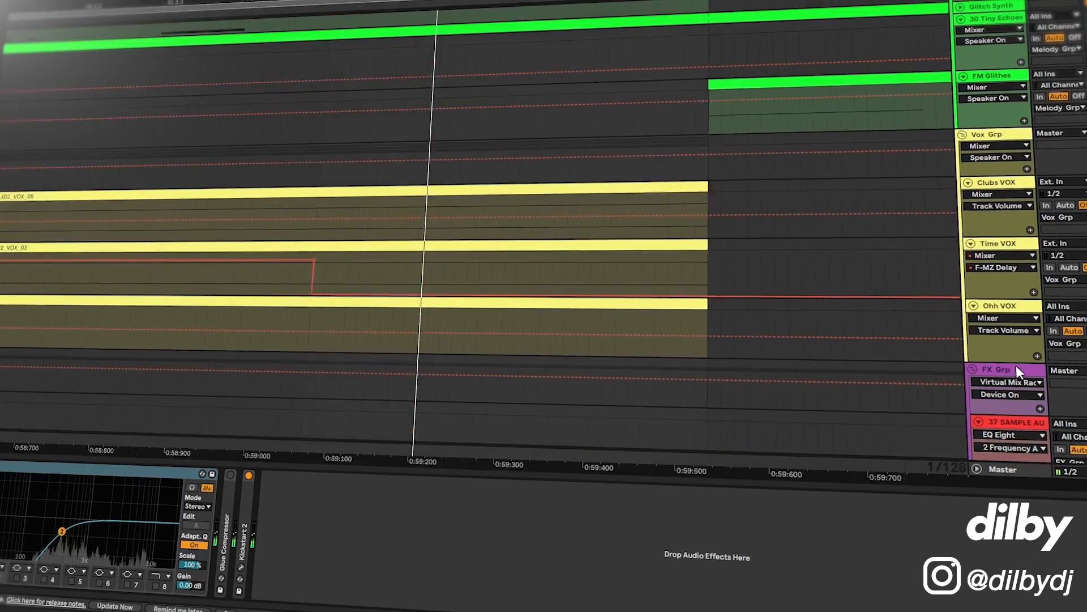
{"action": "scroll", "coordinate": [1004, 362], "scroll_direction": "up", "scroll_amount": 6}
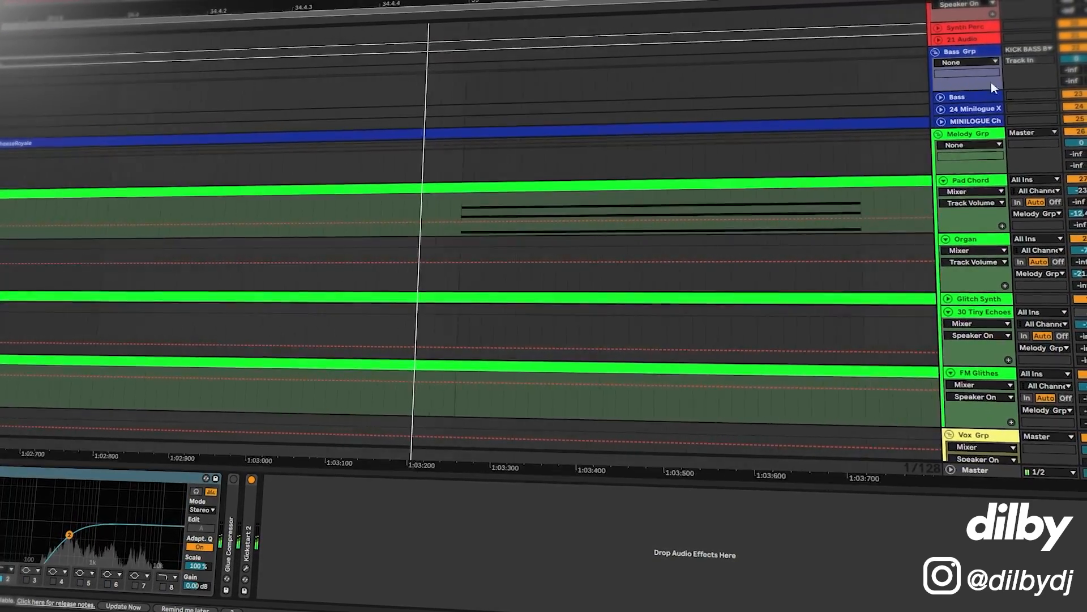
{"action": "scroll", "coordinate": [994, 91], "scroll_direction": "up", "scroll_amount": 3}
{"action": "left_click", "coordinate": [944, 192]}
{"action": "scroll", "coordinate": [943, 203], "scroll_direction": "up", "scroll_amount": 3}
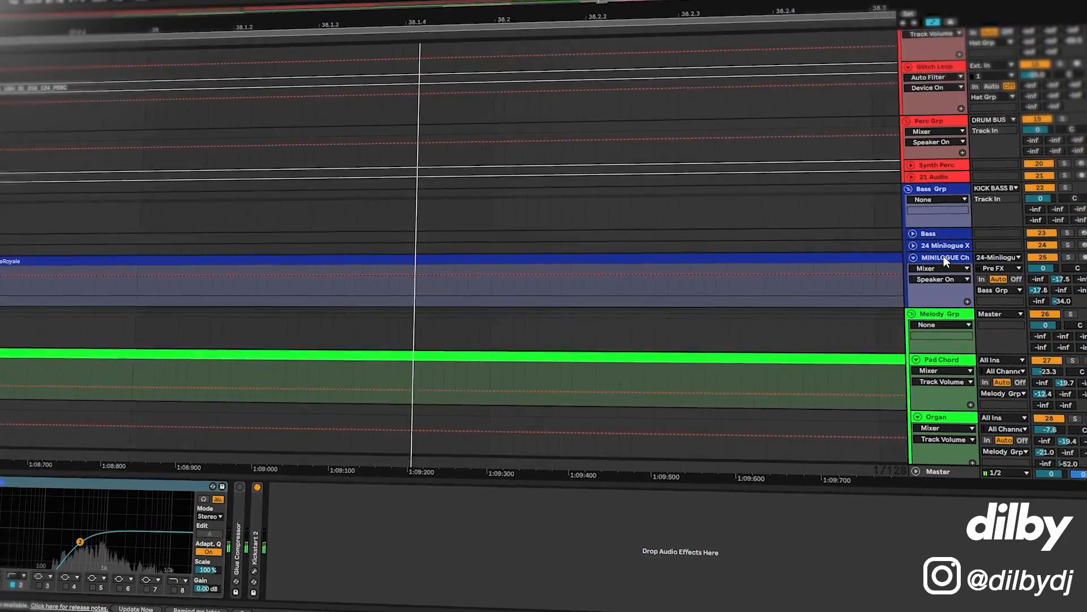
{"action": "scroll", "coordinate": [941, 257], "scroll_direction": "up", "scroll_amount": 2}
{"action": "scroll", "coordinate": [937, 259], "scroll_direction": "down", "scroll_amount": 8}
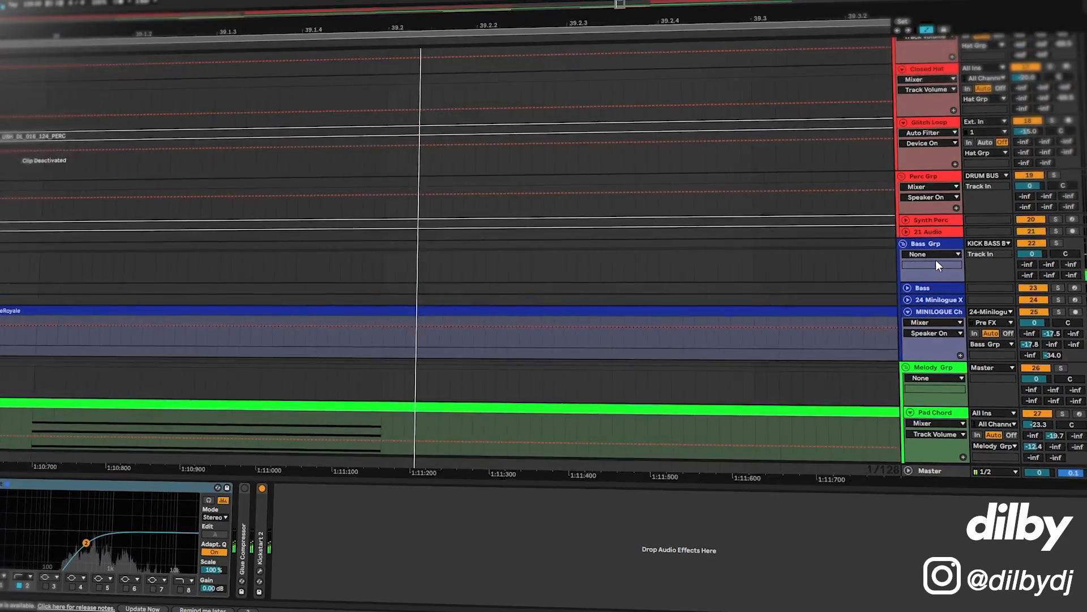
{"action": "scroll", "coordinate": [934, 379], "scroll_direction": "down", "scroll_amount": 10}
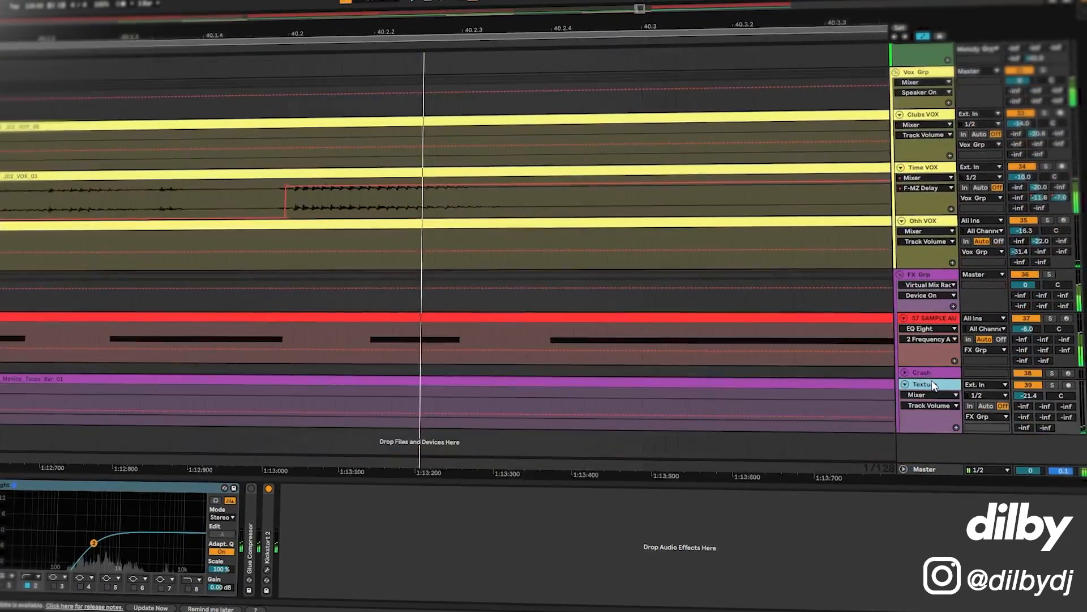